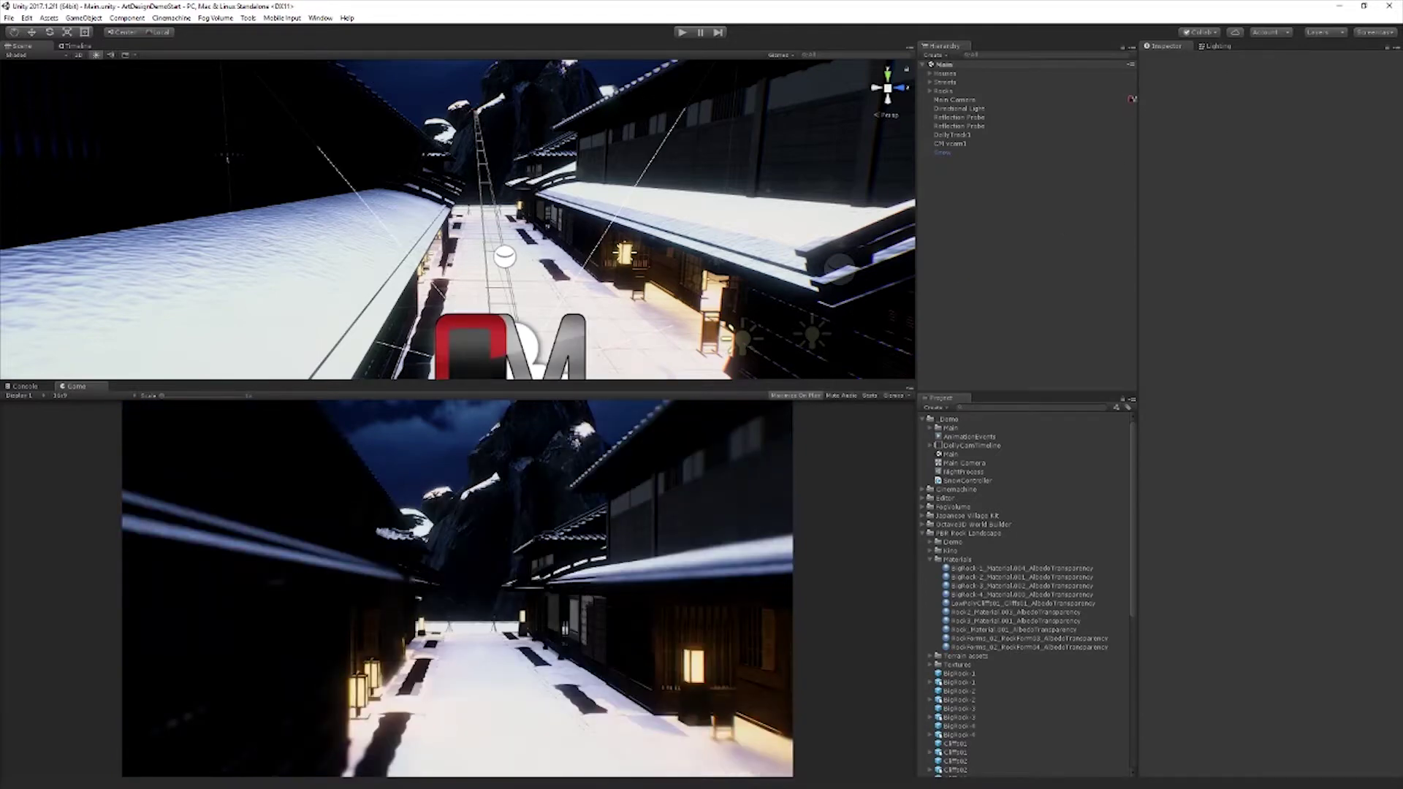
Step: Examine the interior wall, bamboo and door wall pieces of the village houses and the empty snowy ground behind them
{"action": "left_click", "coordinate": [1030, 237]}
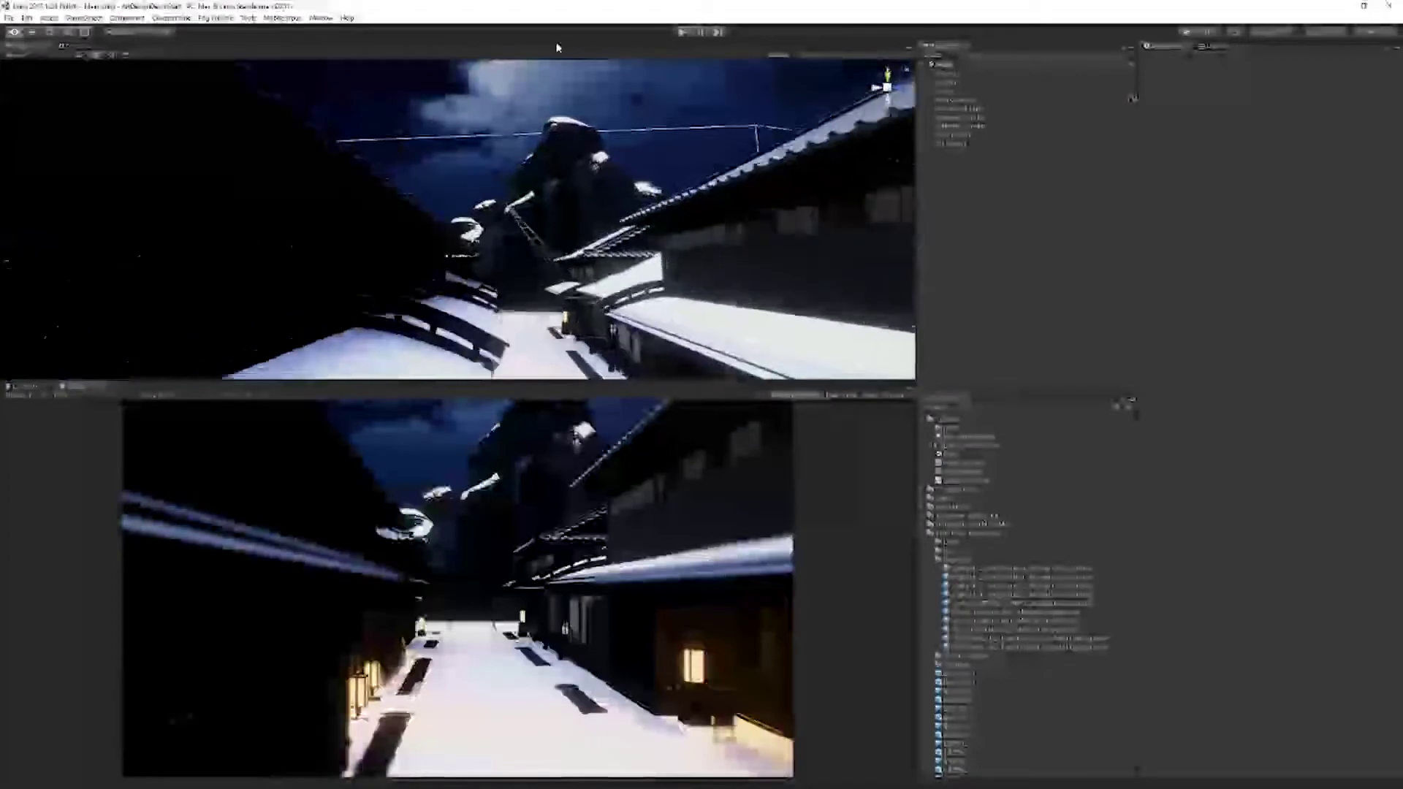
{"action": "right_click_drag", "start_coordinate": [556, 48], "coordinate": [1031, 89]}
{"action": "left_click", "coordinate": [436, 151]}
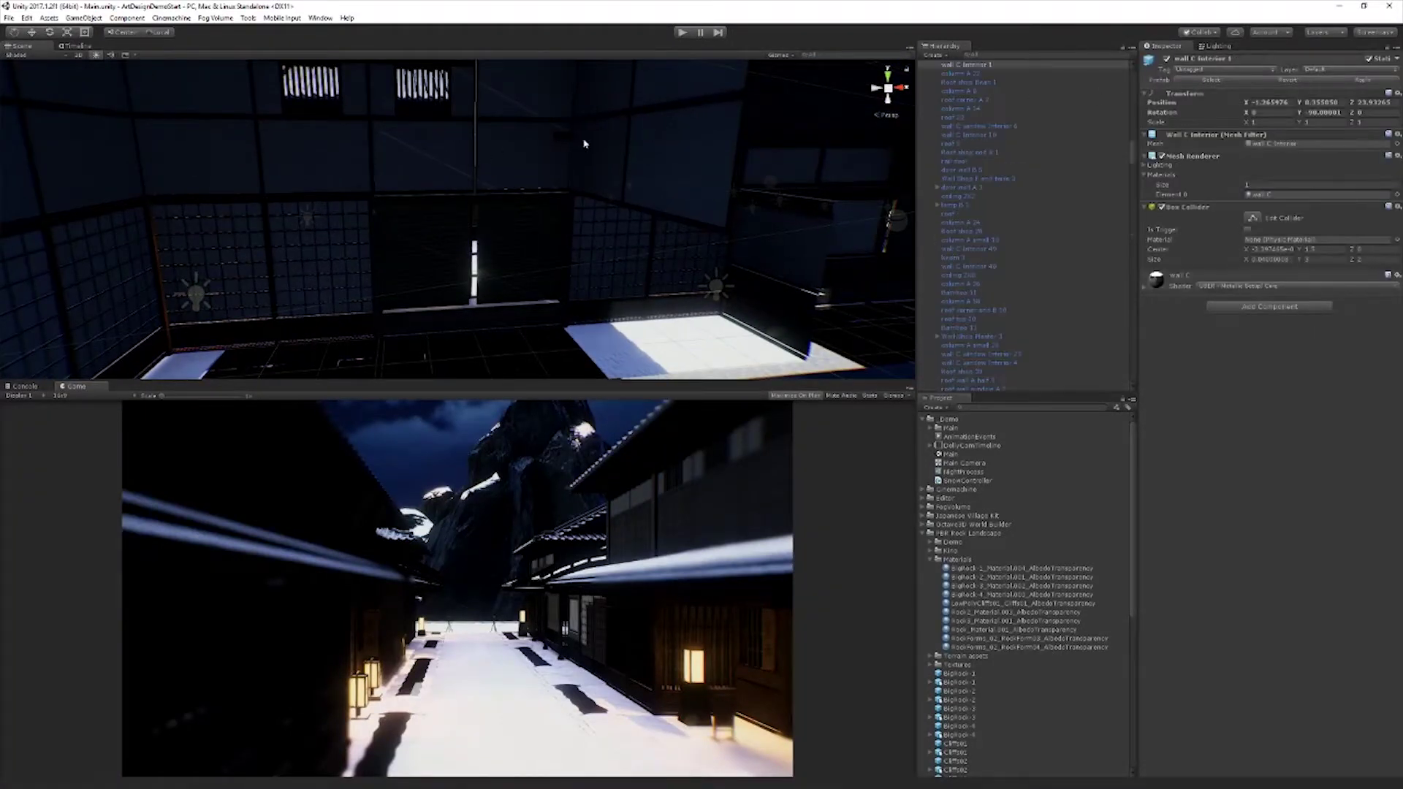
{"action": "left_click", "coordinate": [544, 239]}
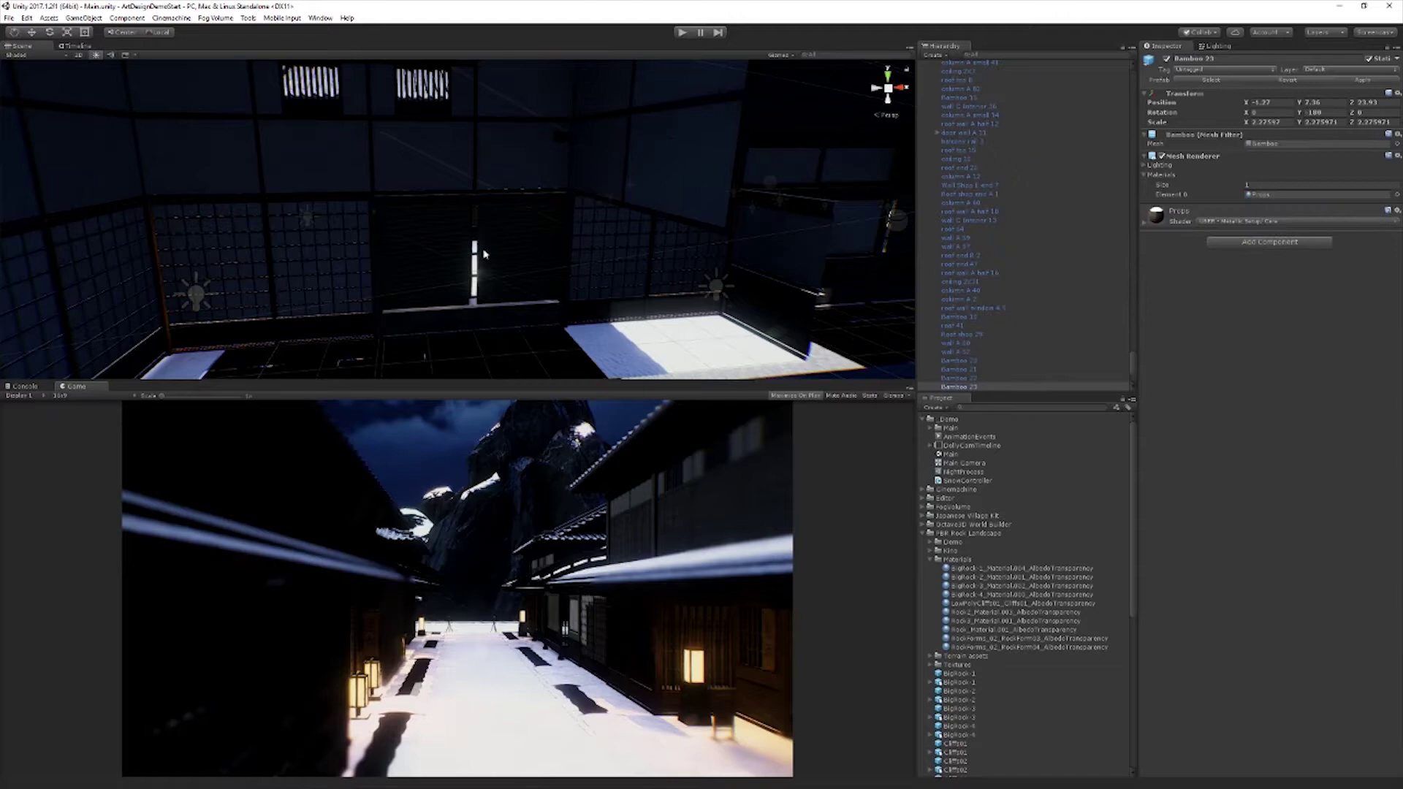
{"action": "left_click", "coordinate": [336, 252]}
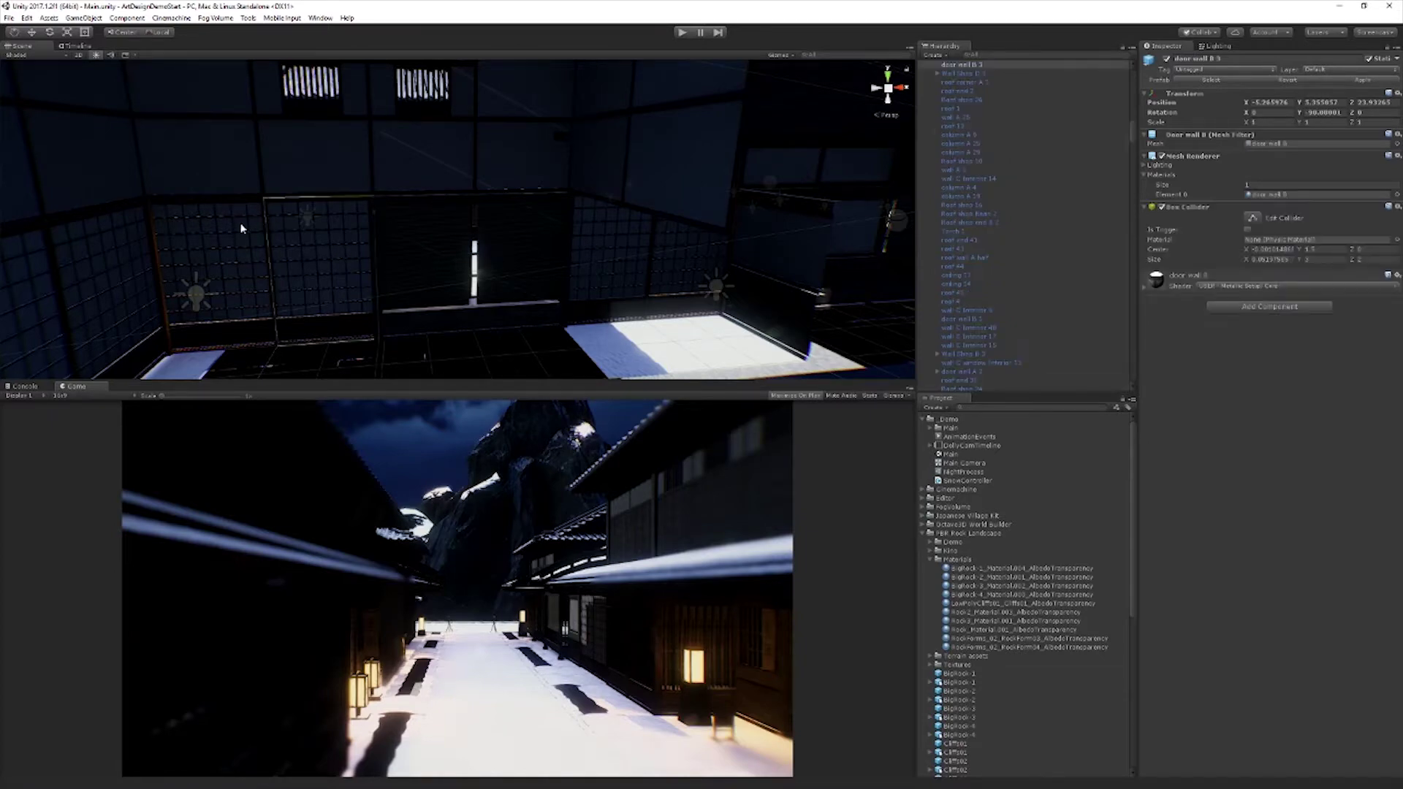
{"action": "key", "text": "f"}
{"action": "right_click_drag", "start_coordinate": [550, 204], "coordinate": [351, 303]}
{"action": "right_click_drag", "start_coordinate": [1092, 316], "coordinate": [263, 309]}
{"action": "scroll", "coordinate": [1007, 146], "scroll_direction": "up", "scroll_amount": 5}
{"action": "scroll", "coordinate": [1006, 142], "scroll_direction": "up", "scroll_amount": 10}
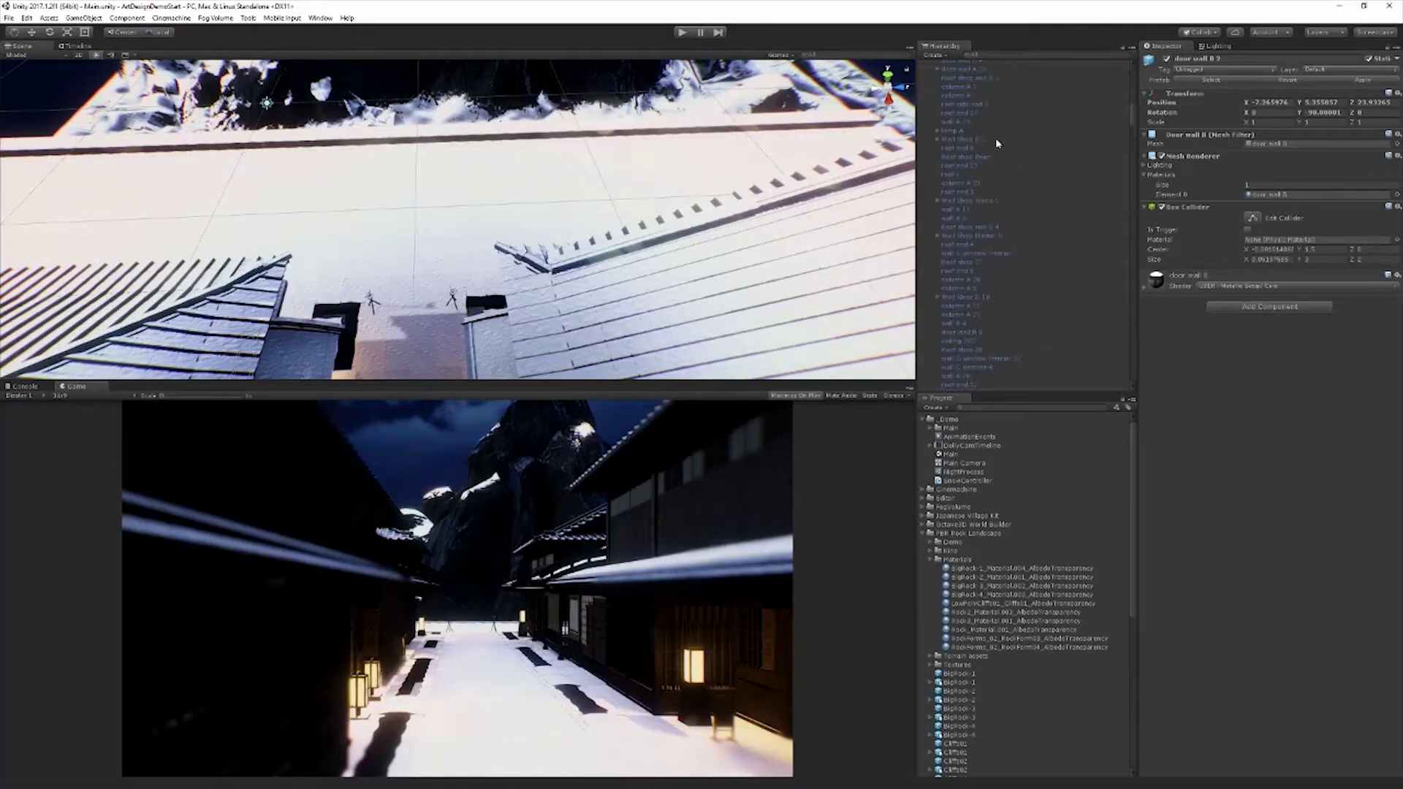
Step: Create an empty object at the root of the scene and name it Octave3D
{"action": "left_click", "coordinate": [932, 73]}
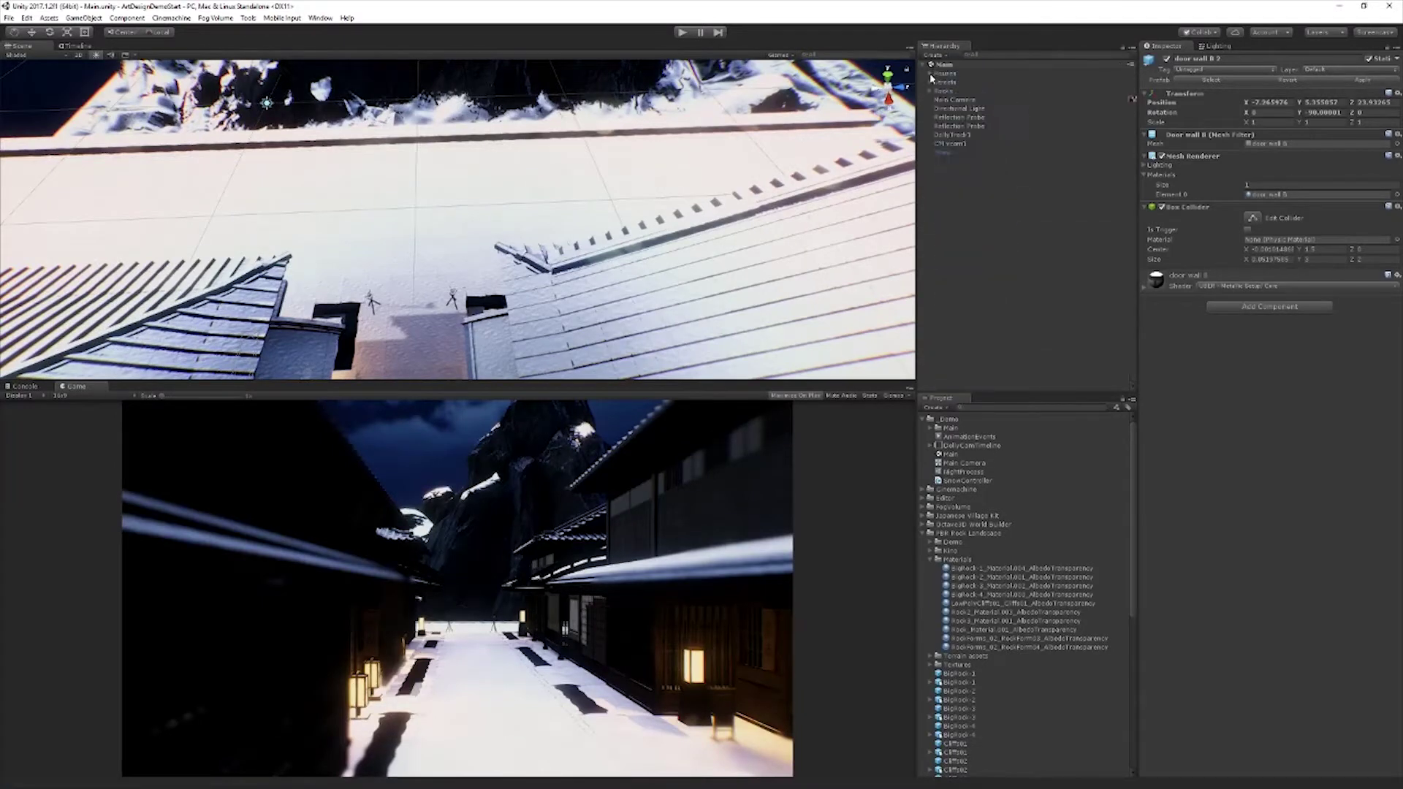
{"action": "left_click", "coordinate": [990, 208]}
{"action": "right_click", "coordinate": [979, 190]}
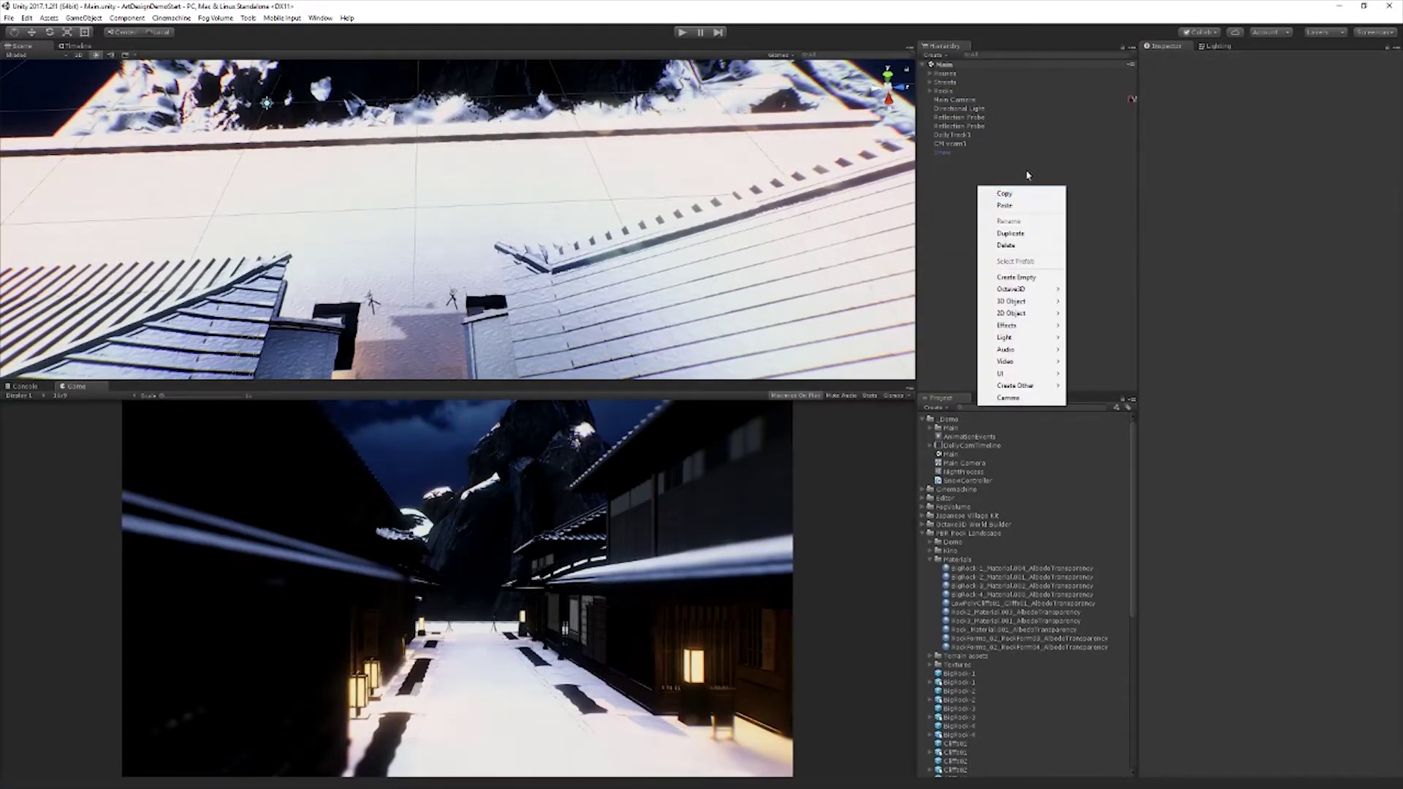
{"action": "left_click", "coordinate": [1023, 275]}
{"action": "left_click", "coordinate": [1213, 59]}
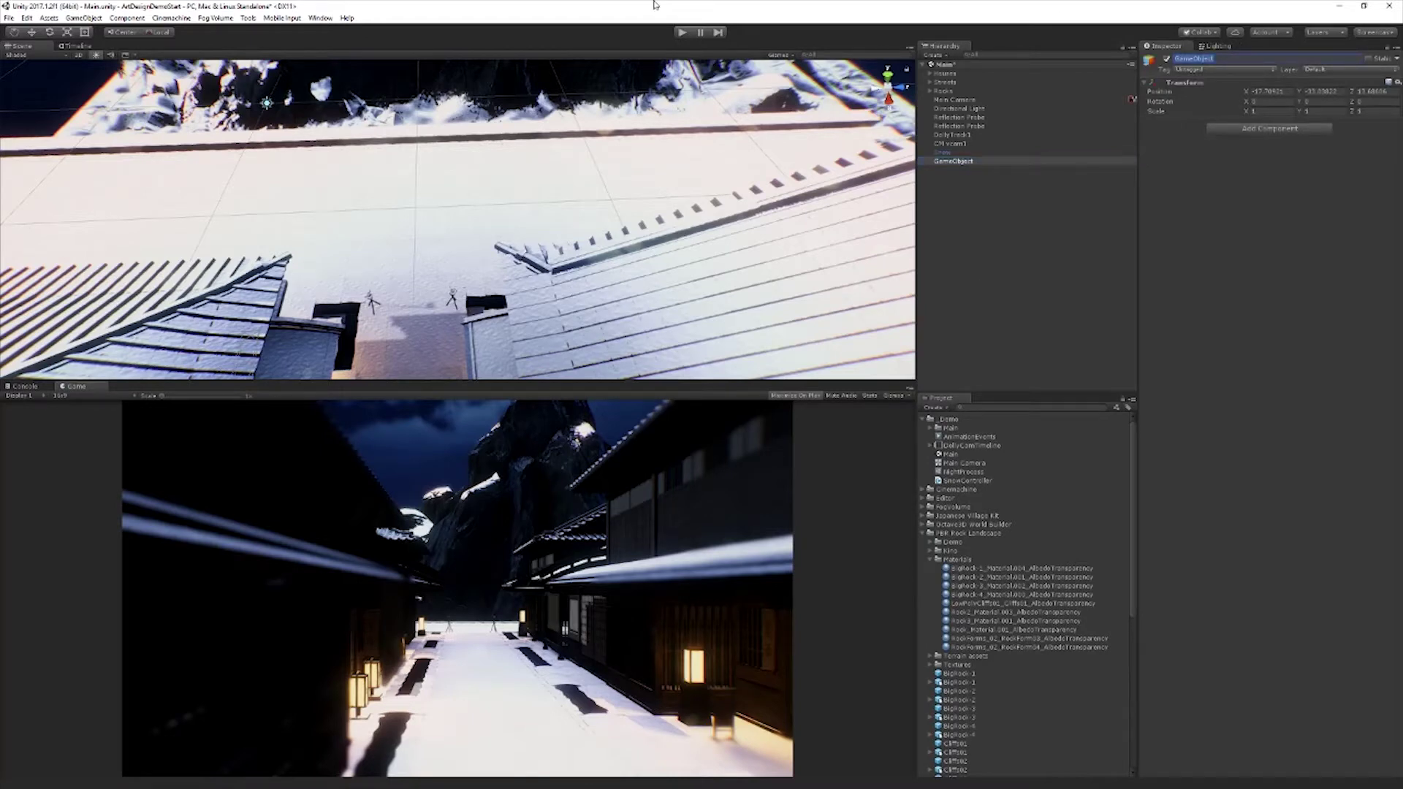
{"action": "type", "text": "Octave3D"}
{"action": "key", "text": "Return"}
Step: Attach the Octave3DWorldBuilder script from the Octave3D World Builder Scripts folder to the Octave3D object
{"action": "left_click", "coordinate": [923, 534]}
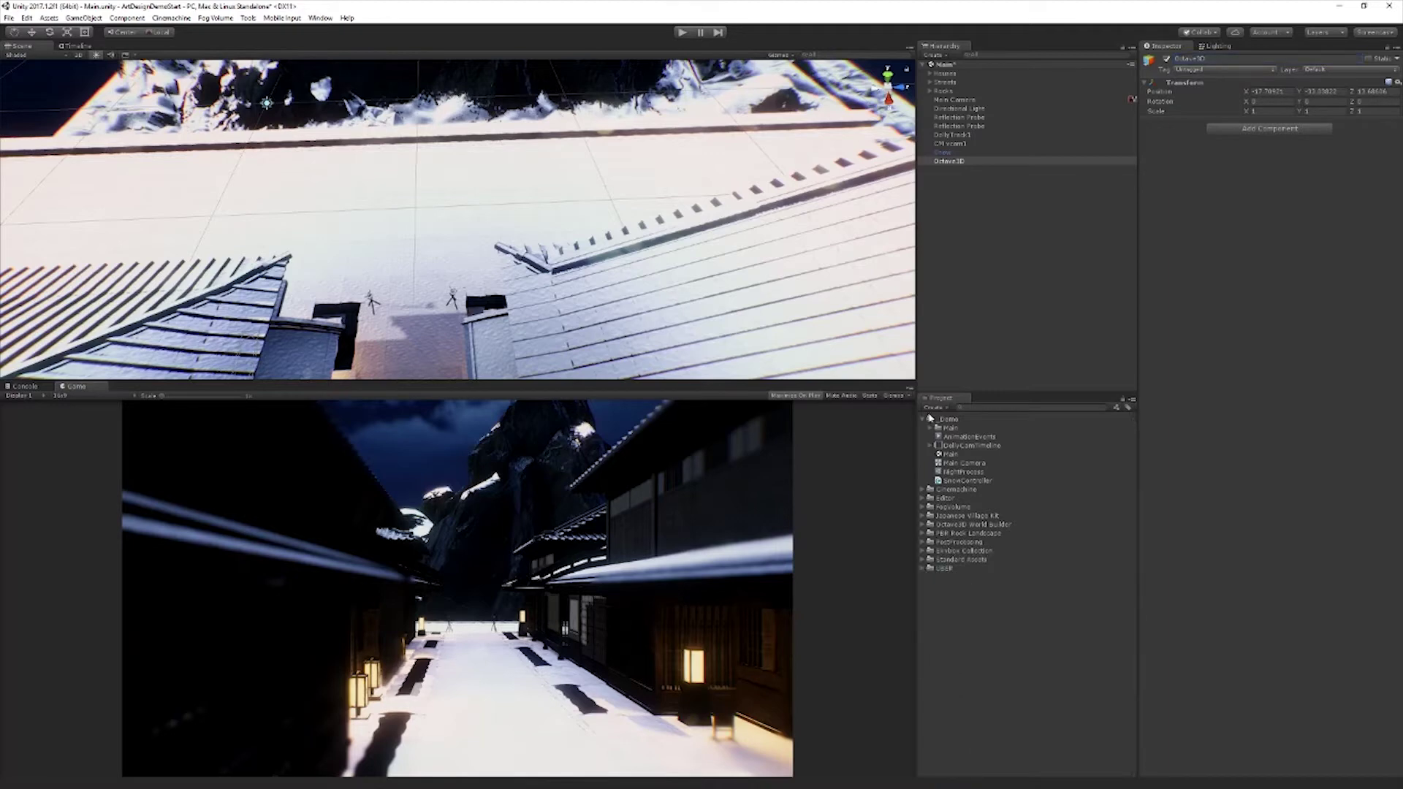
{"action": "left_click", "coordinate": [922, 525]}
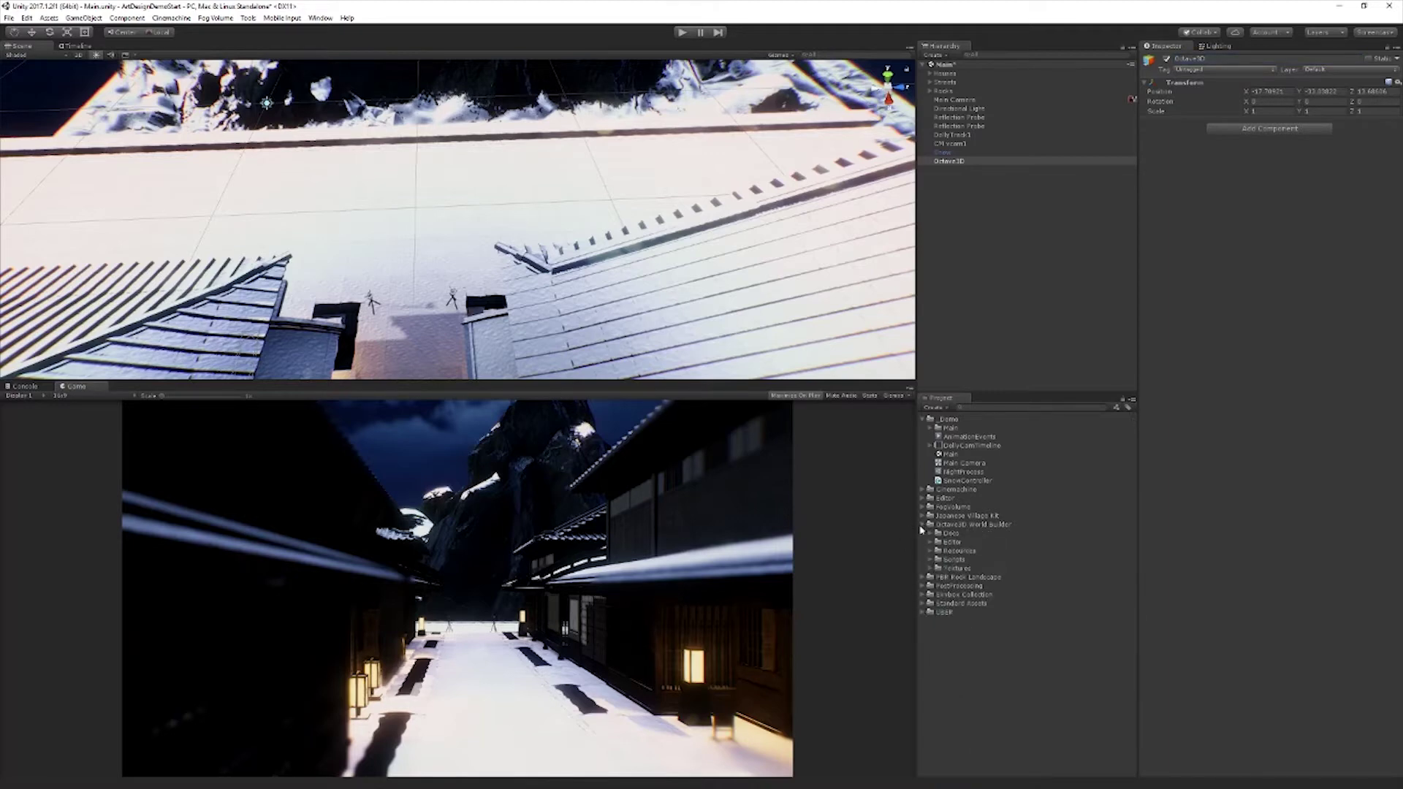
{"action": "left_click", "coordinate": [931, 559]}
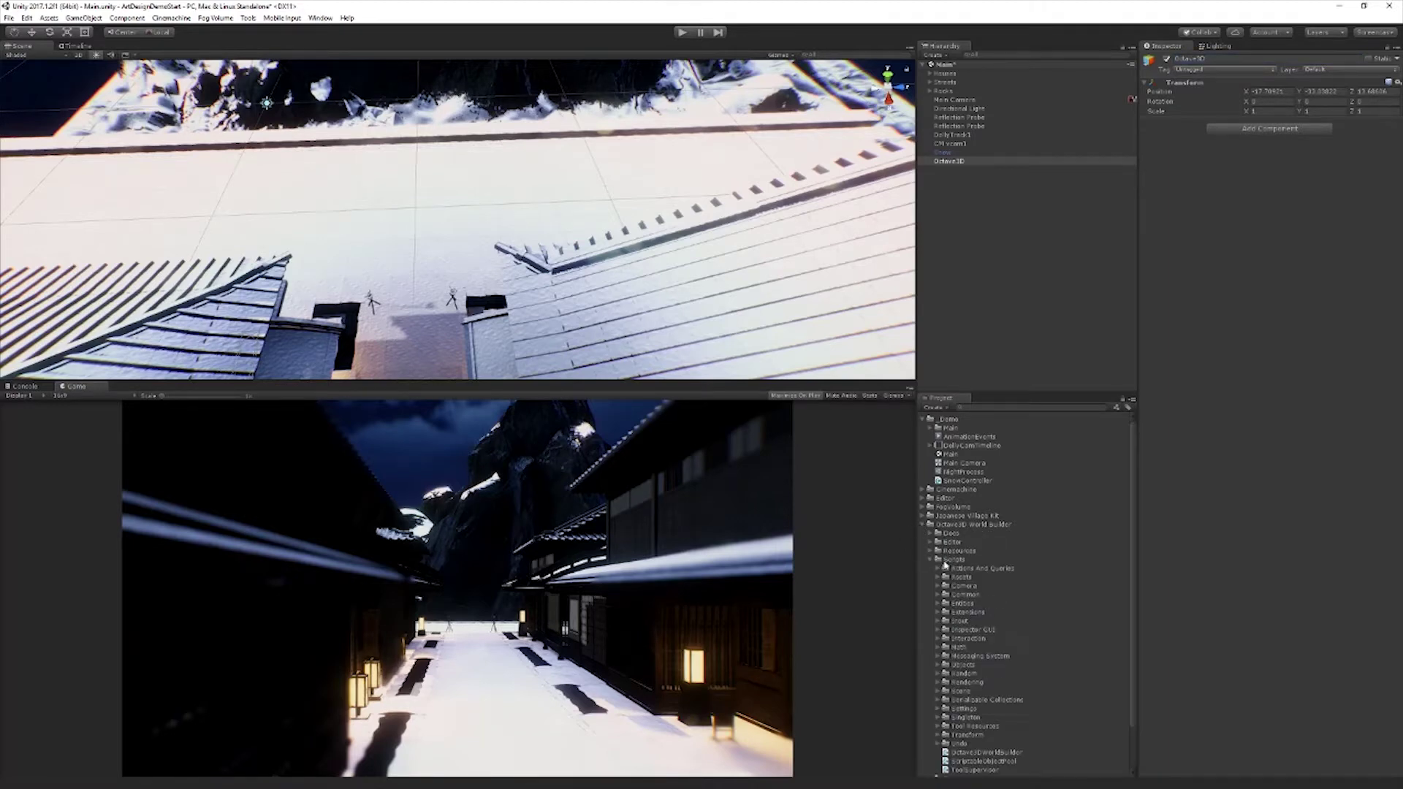
{"action": "scroll", "coordinate": [943, 730], "scroll_direction": "down", "scroll_amount": 2}
{"action": "left_click_drag", "start_coordinate": [1002, 703], "coordinate": [1318, 578]}
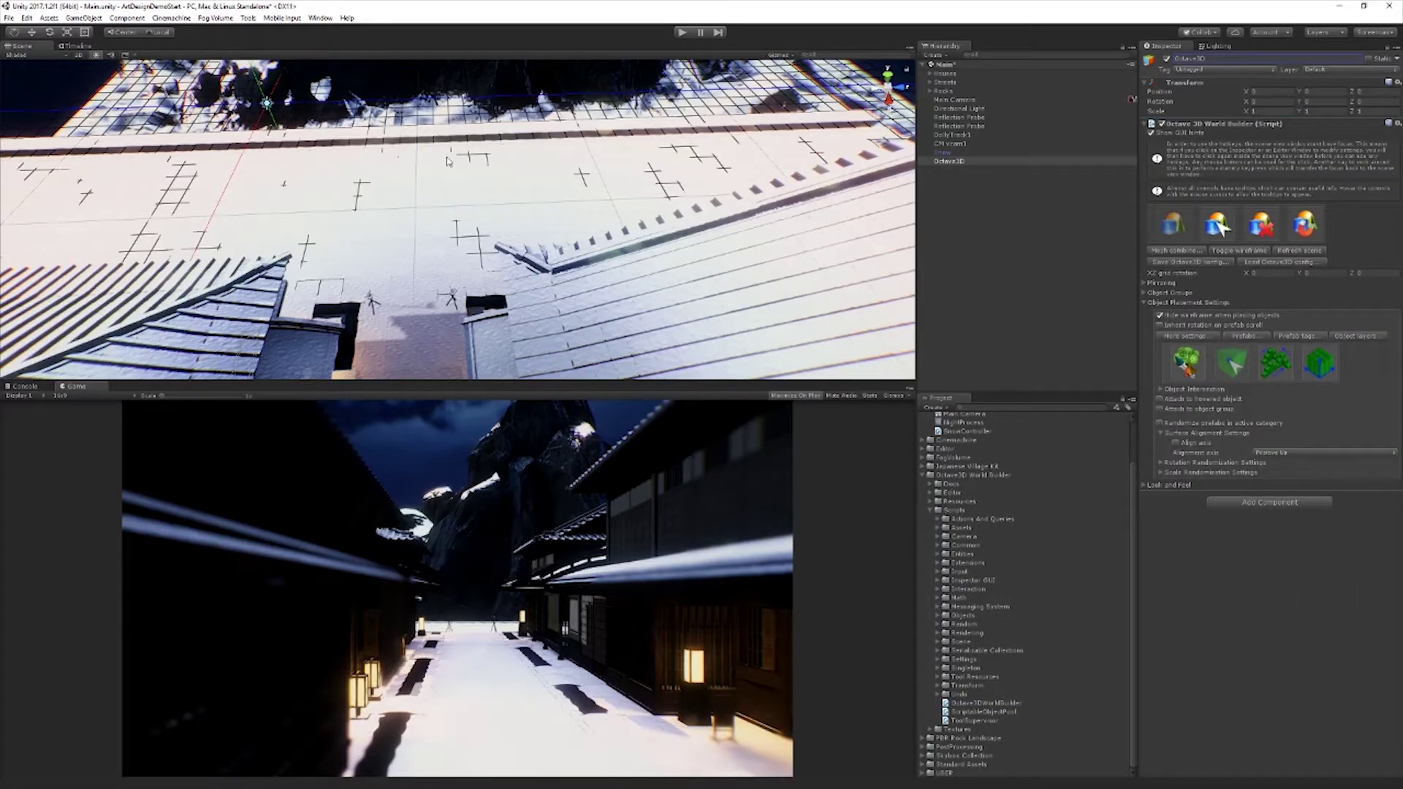
{"action": "scroll", "coordinate": [529, 117], "scroll_direction": "down", "scroll_amount": 8}
{"action": "left_click_drag", "start_coordinate": [529, 117], "coordinate": [1033, 73], "text": "alt"}
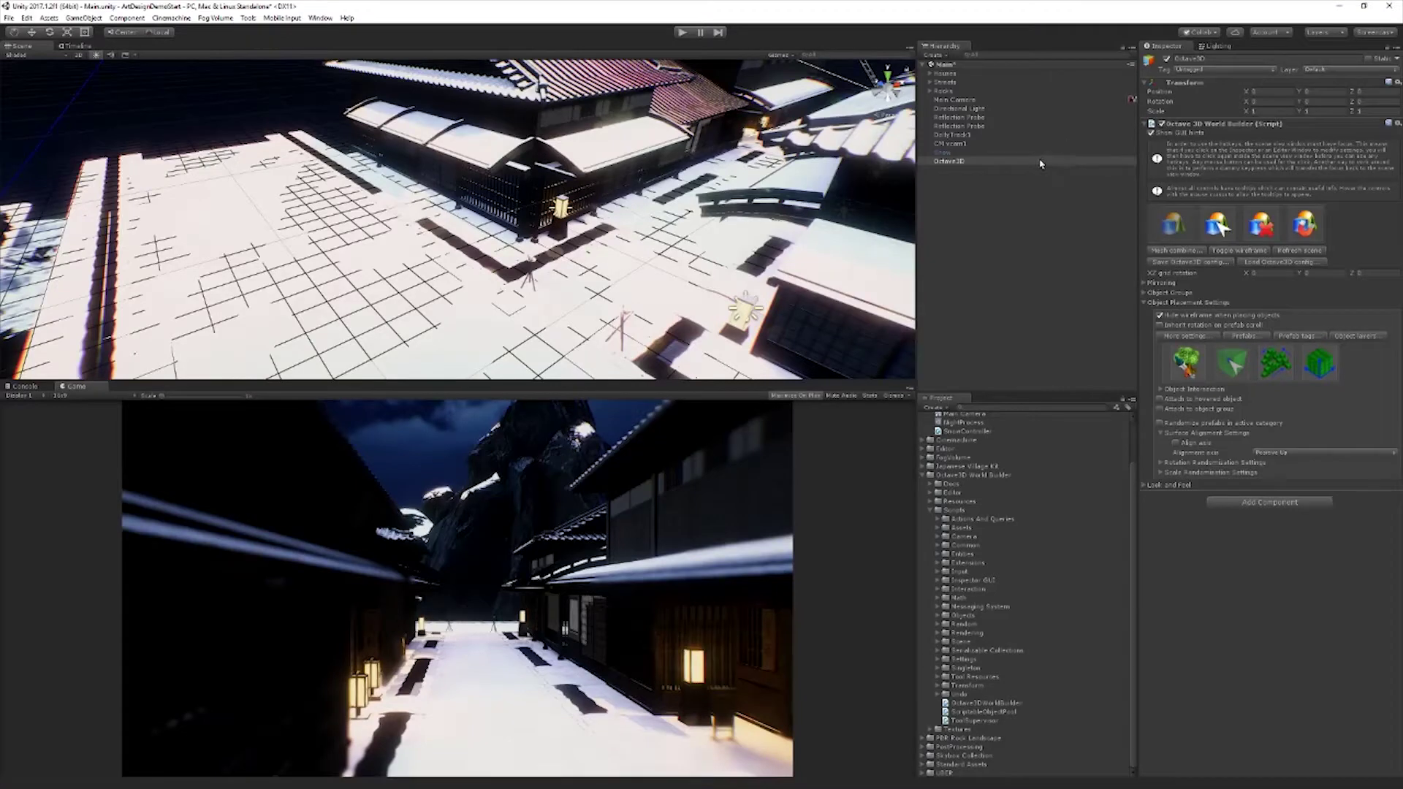
Step: Clear the selection and recall the Octave3D object by loading saved selection 1
{"action": "left_click", "coordinate": [990, 207]}
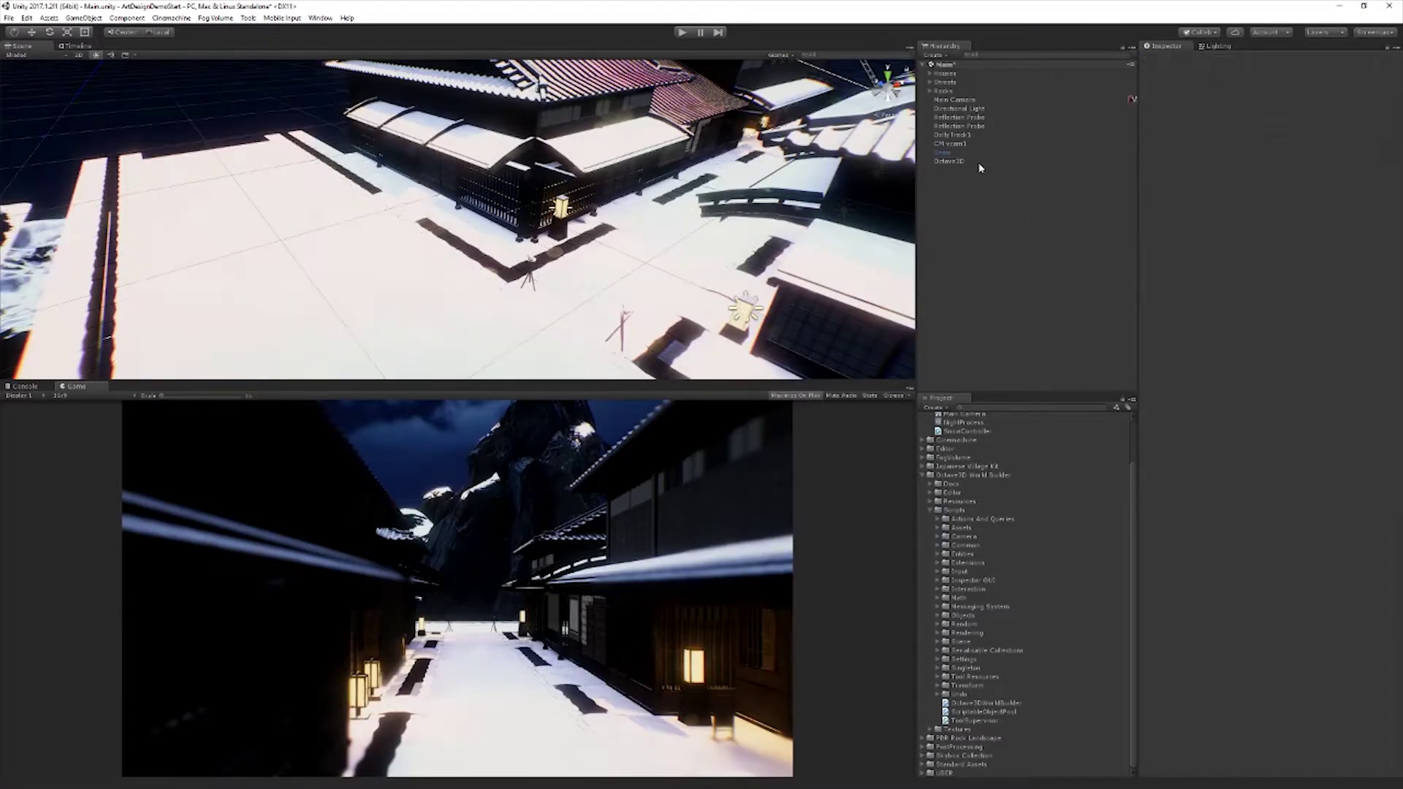
{"action": "left_click", "coordinate": [947, 160]}
{"action": "left_click", "coordinate": [995, 187]}
{"action": "left_click", "coordinate": [1013, 161]}
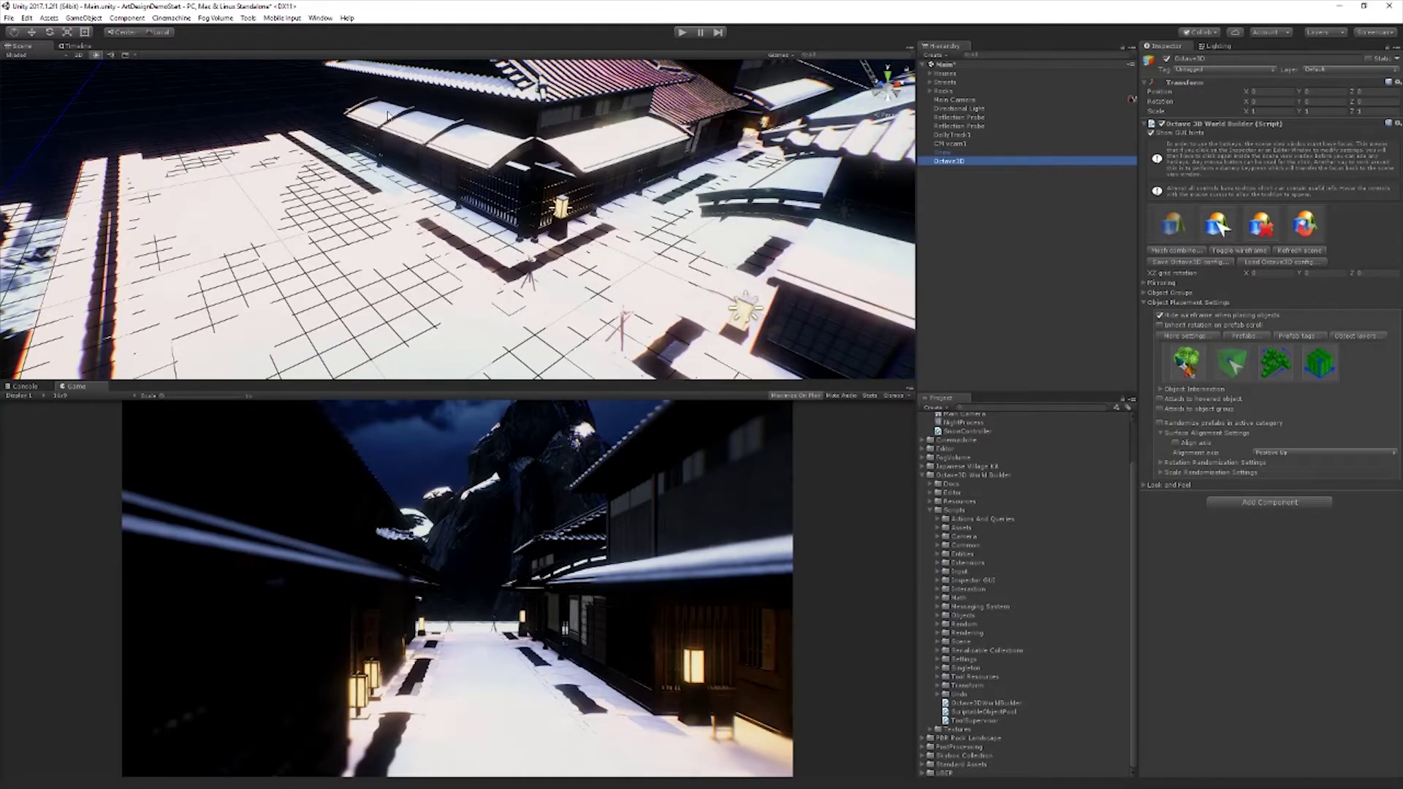
{"action": "left_click", "coordinate": [27, 17]}
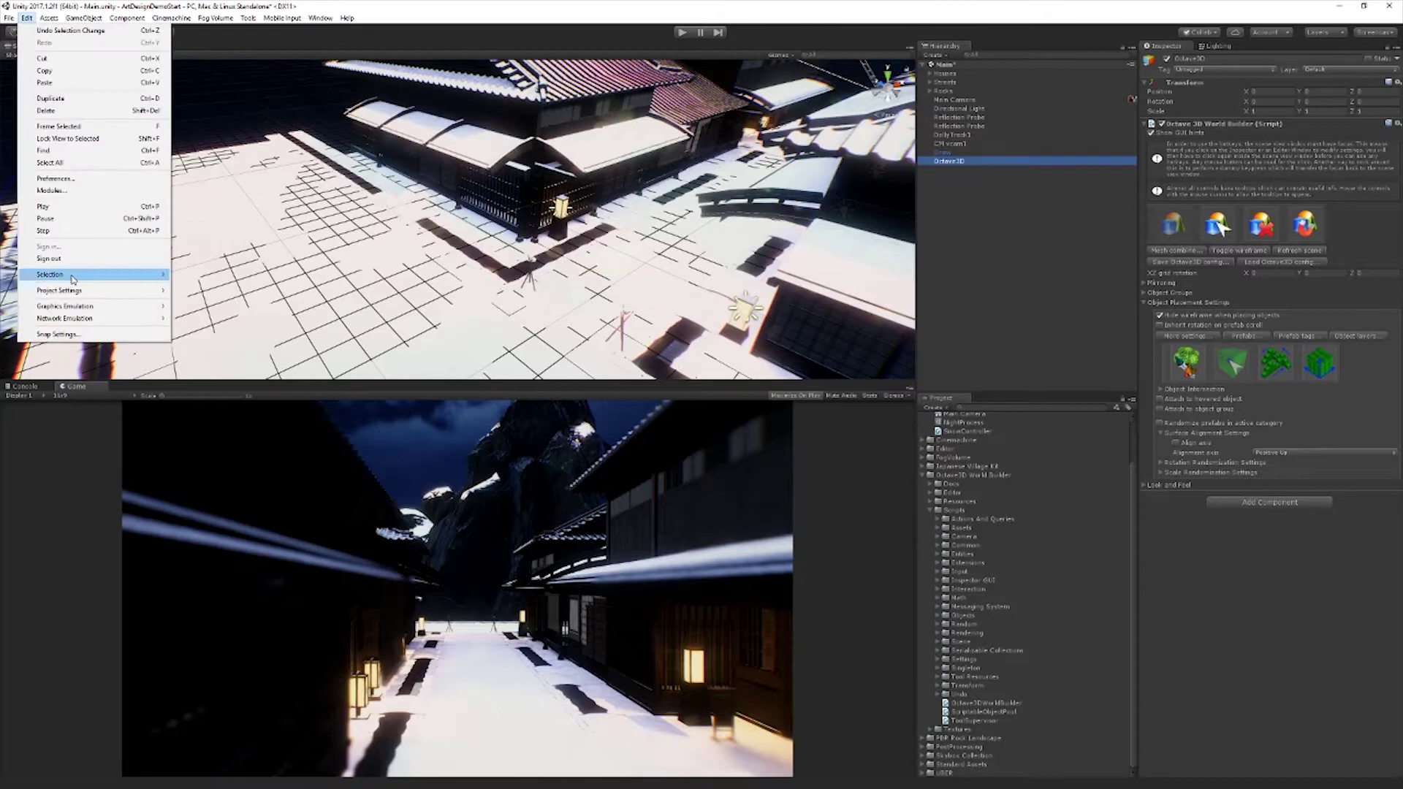
{"action": "mouse_move", "coordinate": [89, 279]}
{"action": "left_click", "coordinate": [1034, 158]}
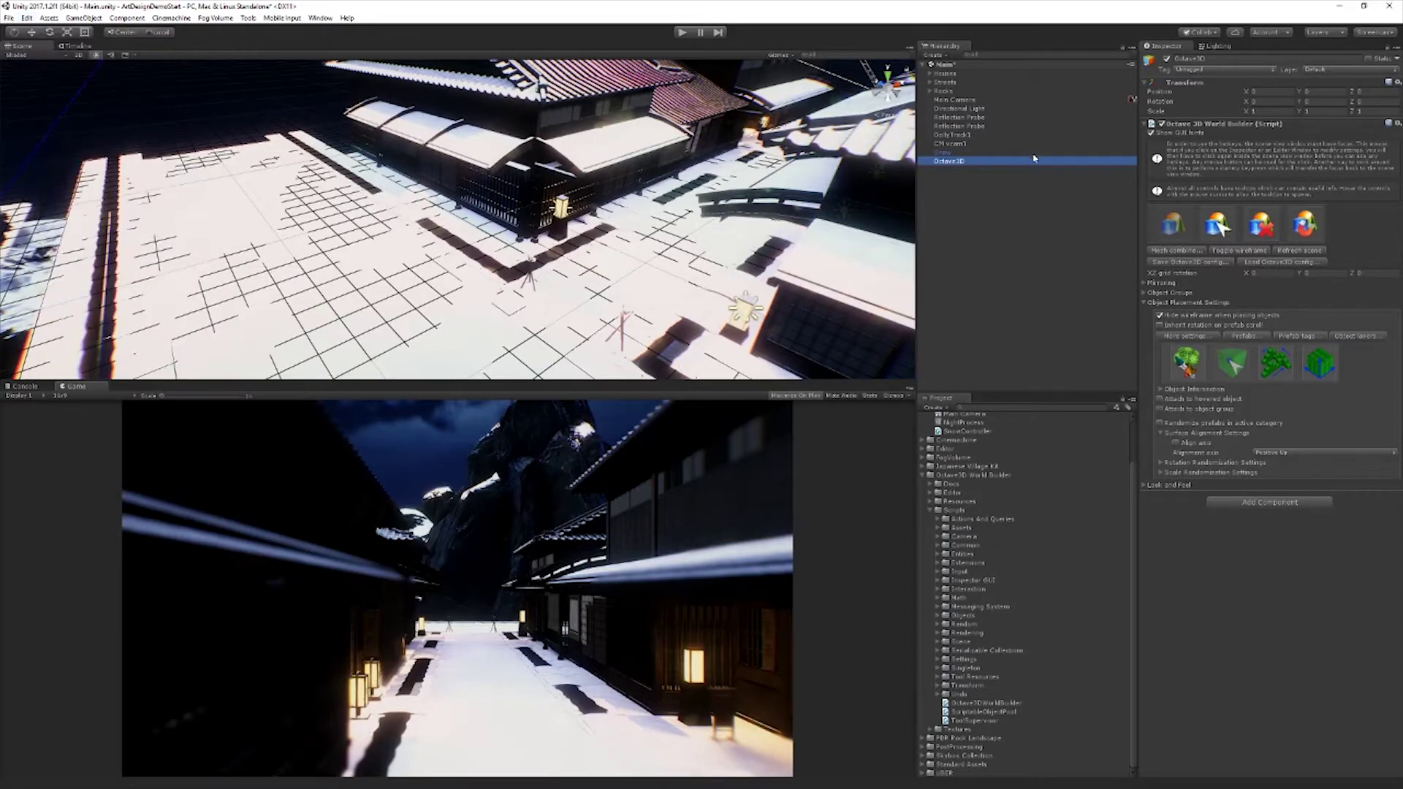
{"action": "left_click", "coordinate": [976, 213]}
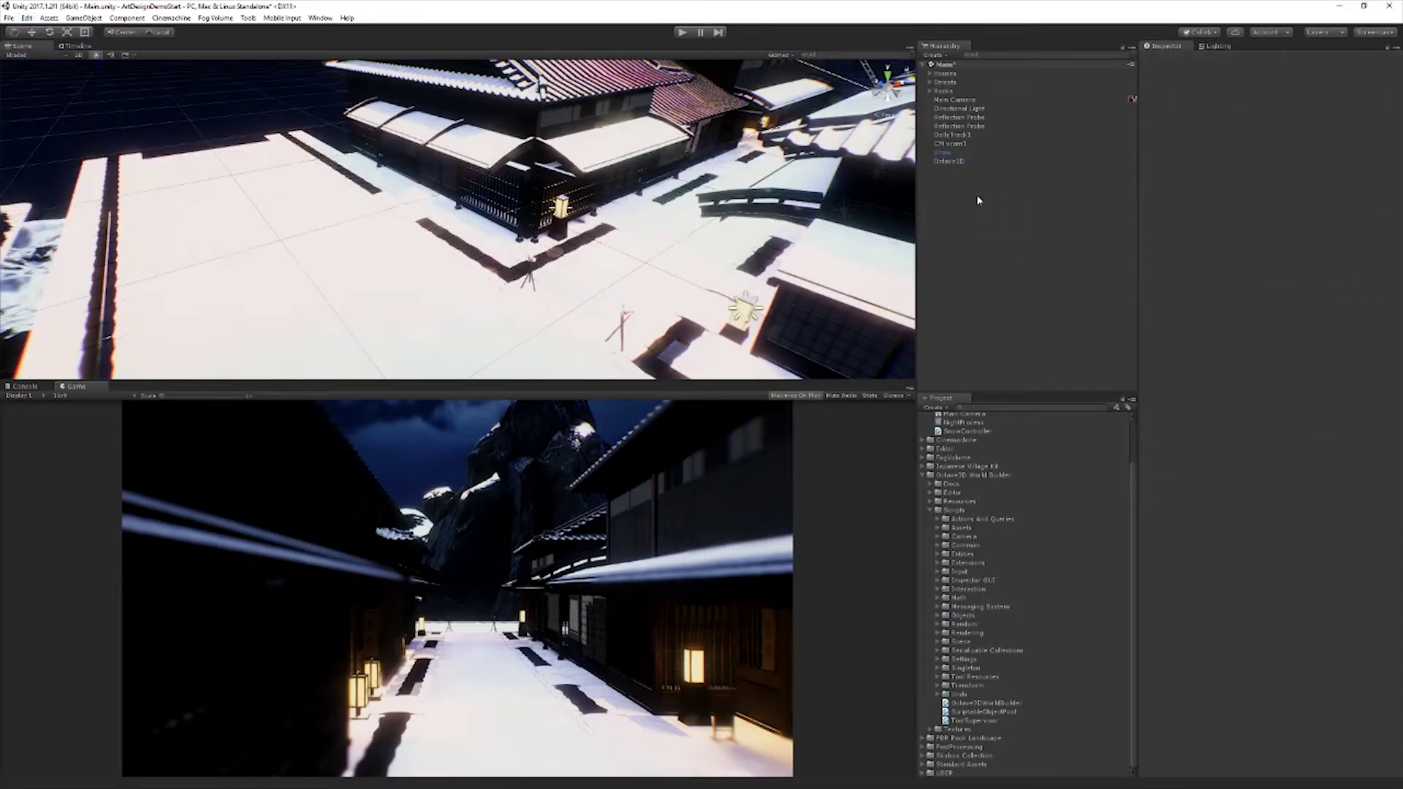
{"action": "key", "text": "ctrl+shift+1"}
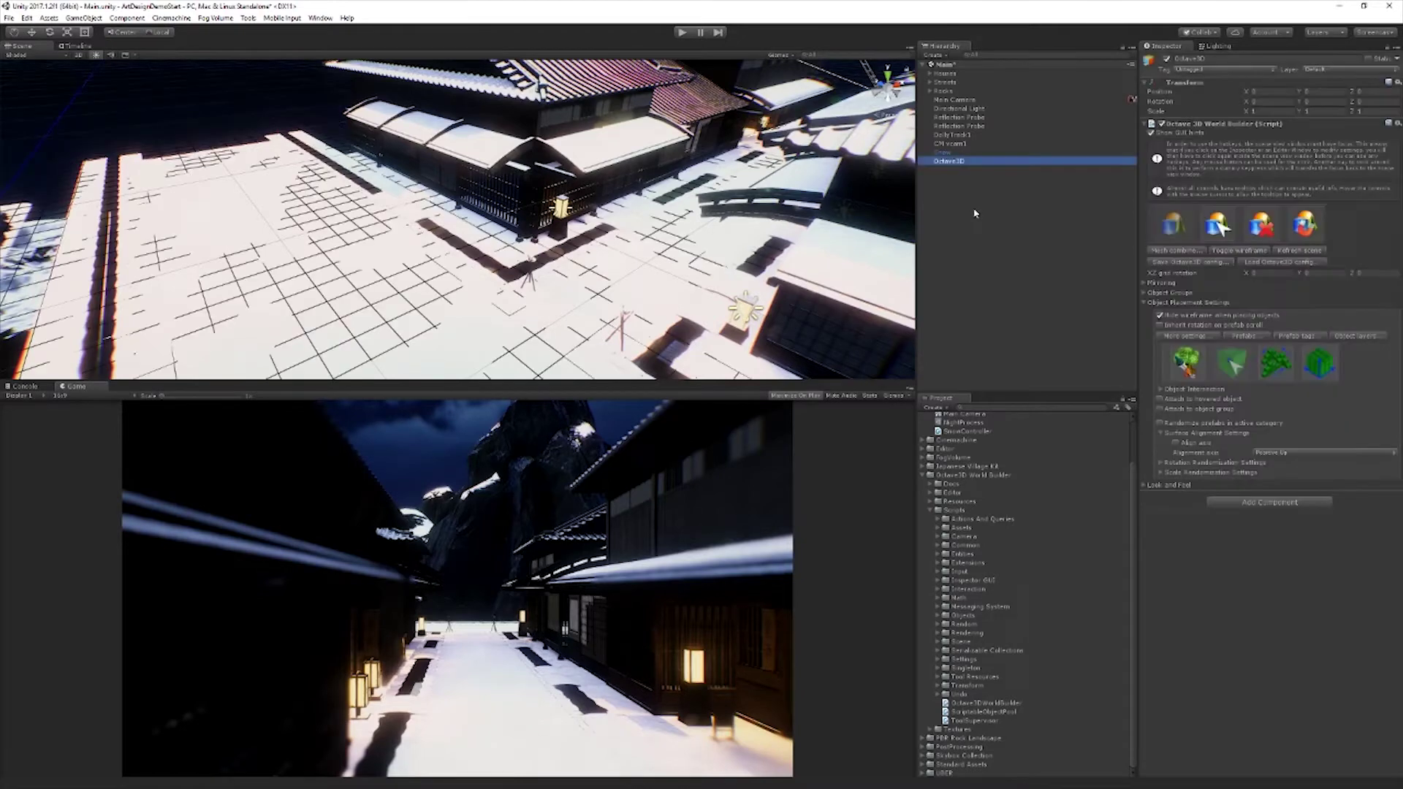
Step: Open the prefab manager of the Octave3D object and dock it beside the Game view
{"action": "left_click", "coordinate": [993, 211]}
{"action": "left_click", "coordinate": [971, 161]}
{"action": "left_click", "coordinate": [1246, 336]}
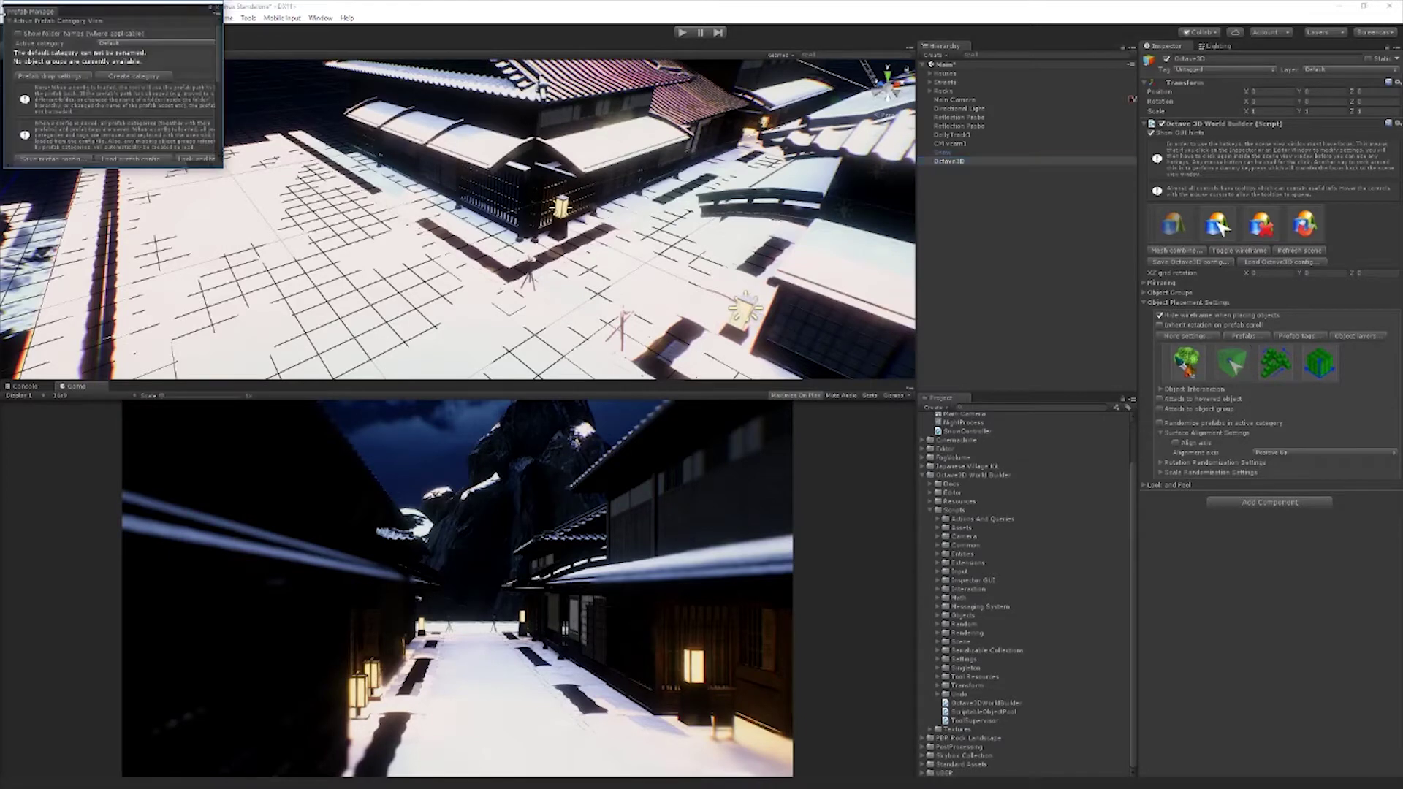
{"action": "left_click_drag", "start_coordinate": [28, 21], "coordinate": [194, 403]}
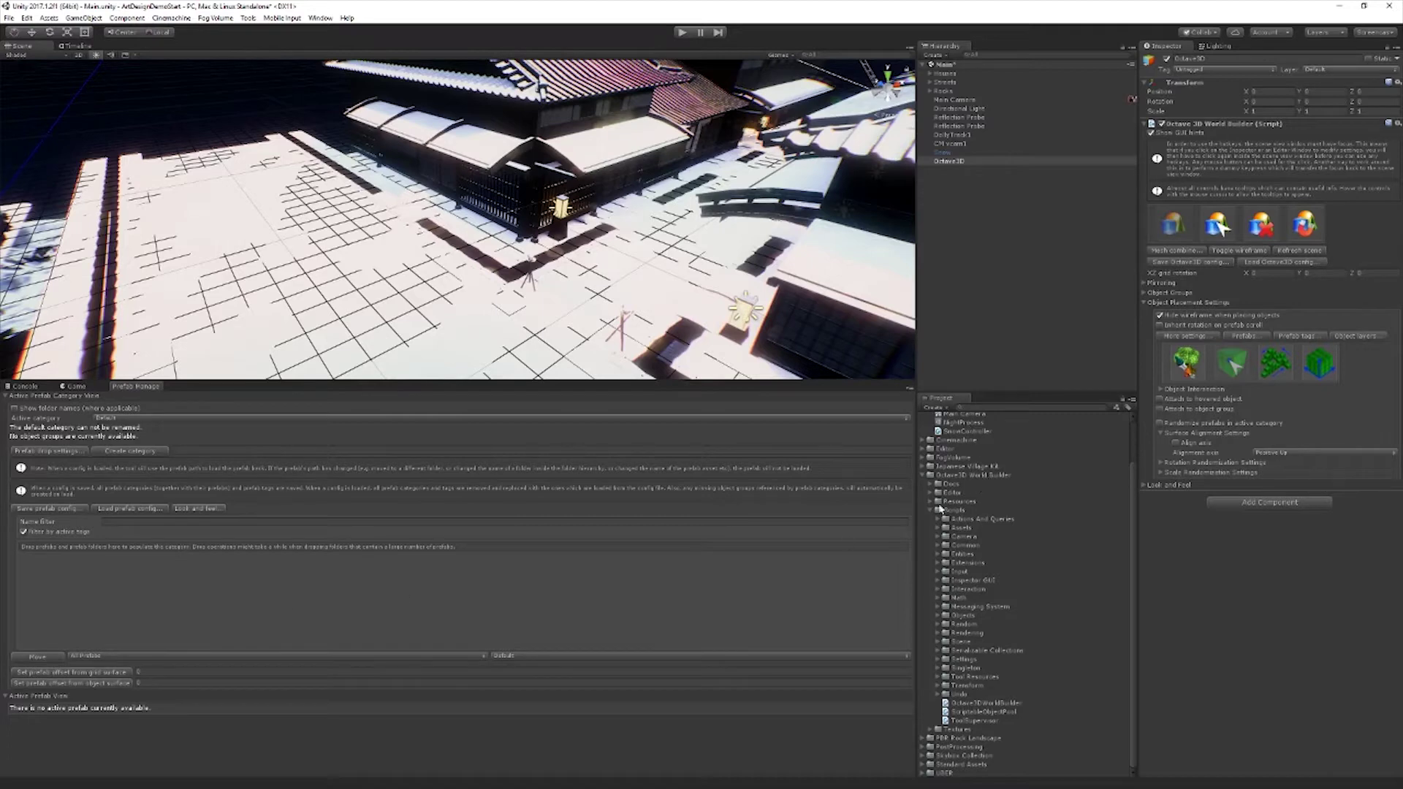
Step: Expand the Japanese Village Kit's Prefabs folder down to its Fences subfolder, with the Octave3D World Builder folder collapsed
{"action": "left_click", "coordinate": [942, 475]}
{"action": "left_click", "coordinate": [923, 476]}
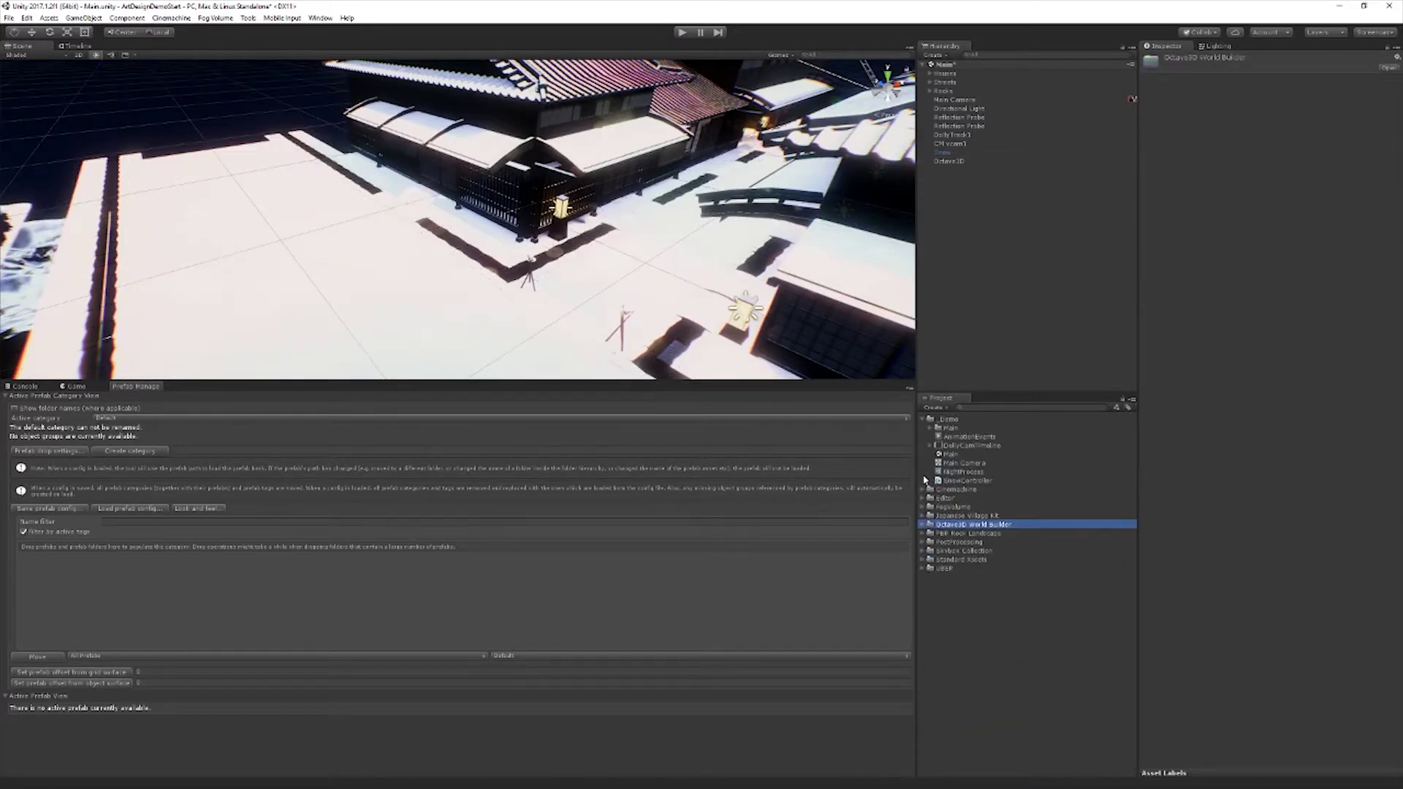
{"action": "left_click", "coordinate": [925, 516]}
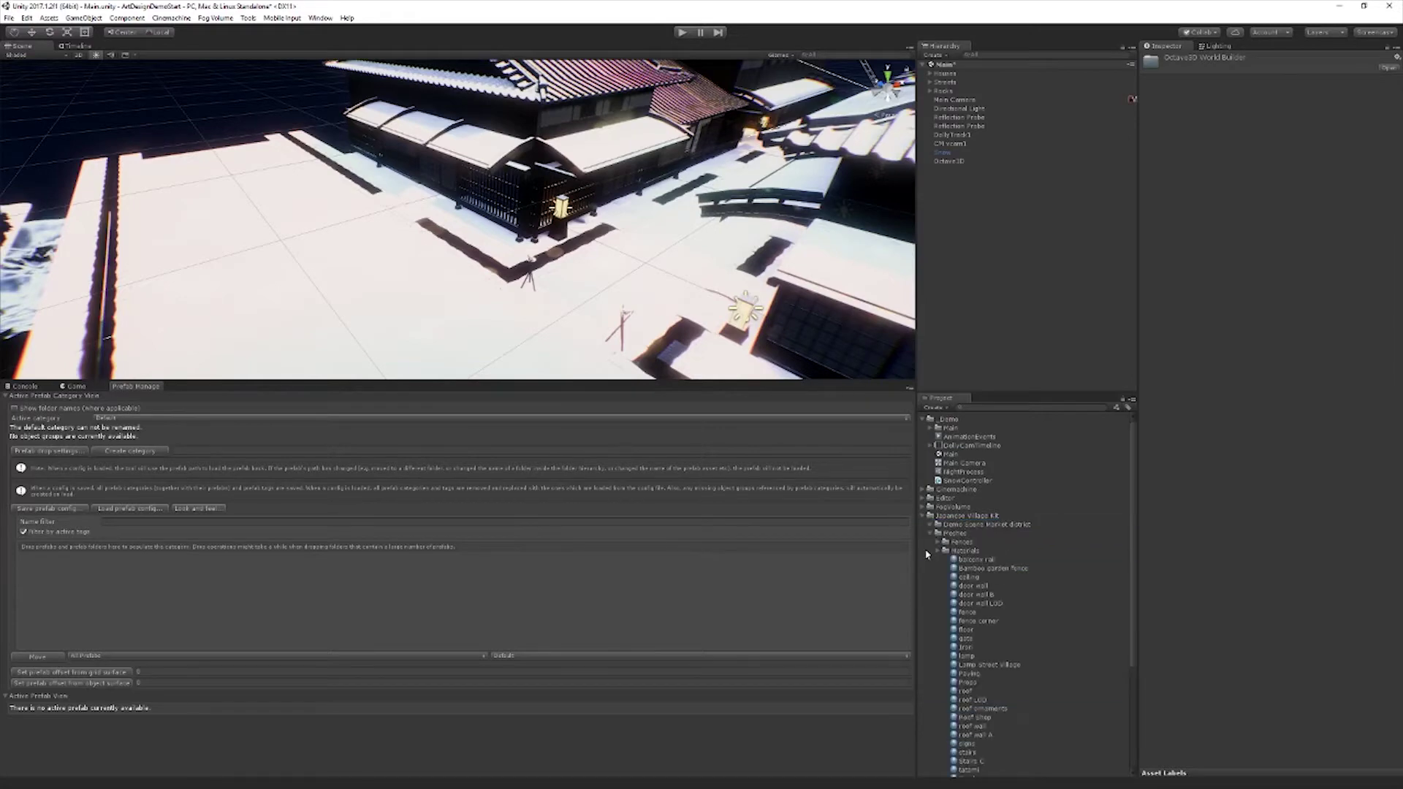
{"action": "left_click", "coordinate": [938, 552]}
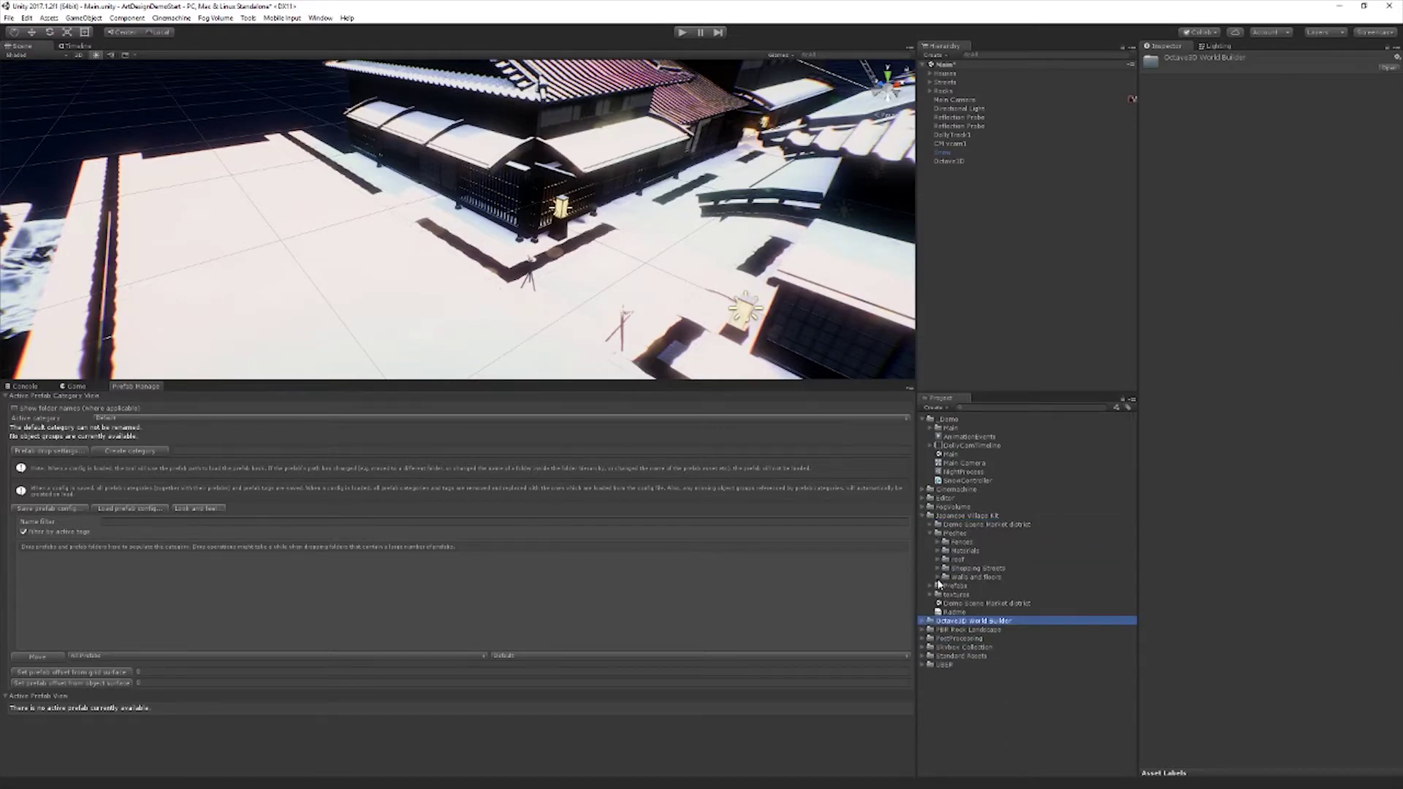
{"action": "left_click", "coordinate": [931, 586]}
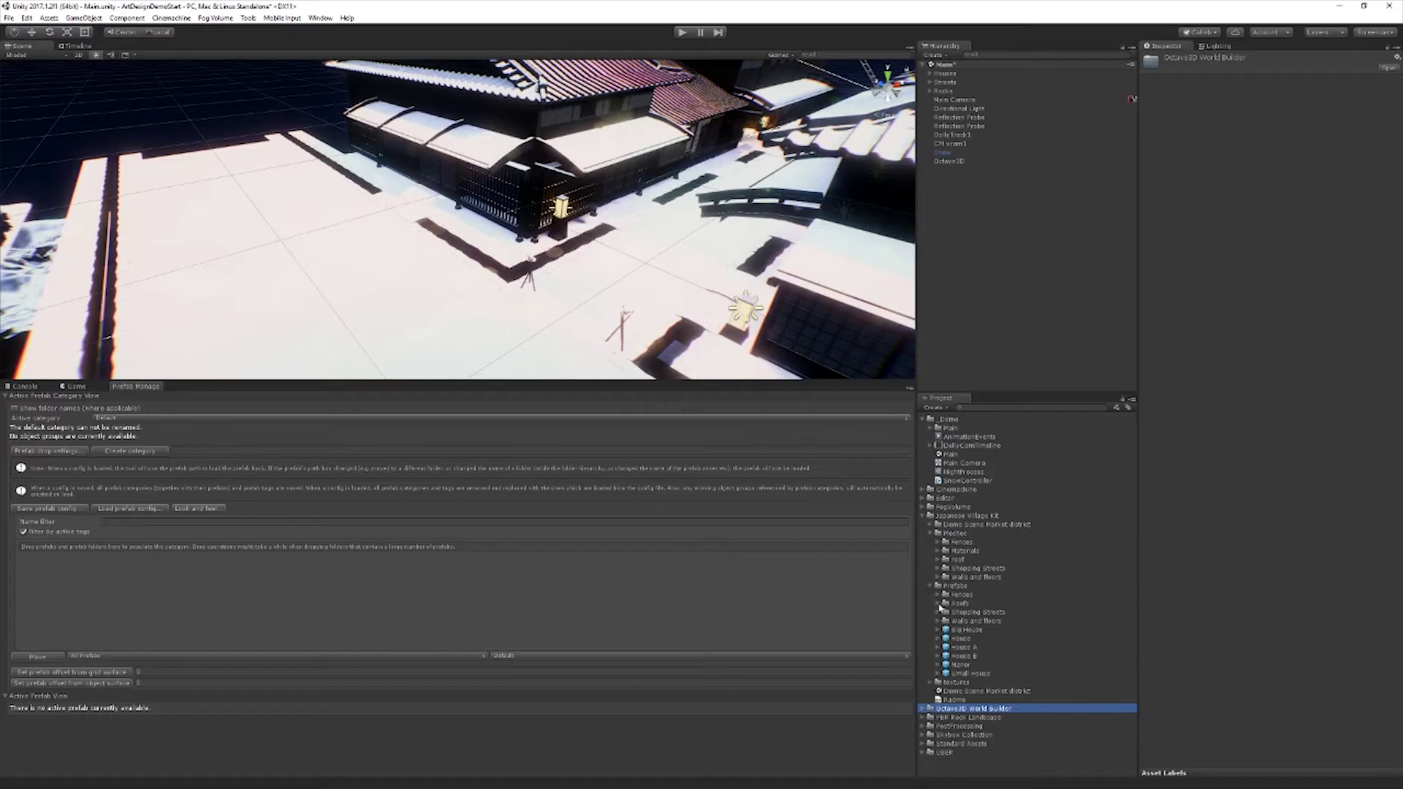
{"action": "left_click", "coordinate": [938, 595]}
Step: Preview the Bamboo garden fence, Bamboo garden fence B and fence A prefabs at an enlarged preview size
{"action": "left_click", "coordinate": [971, 605]}
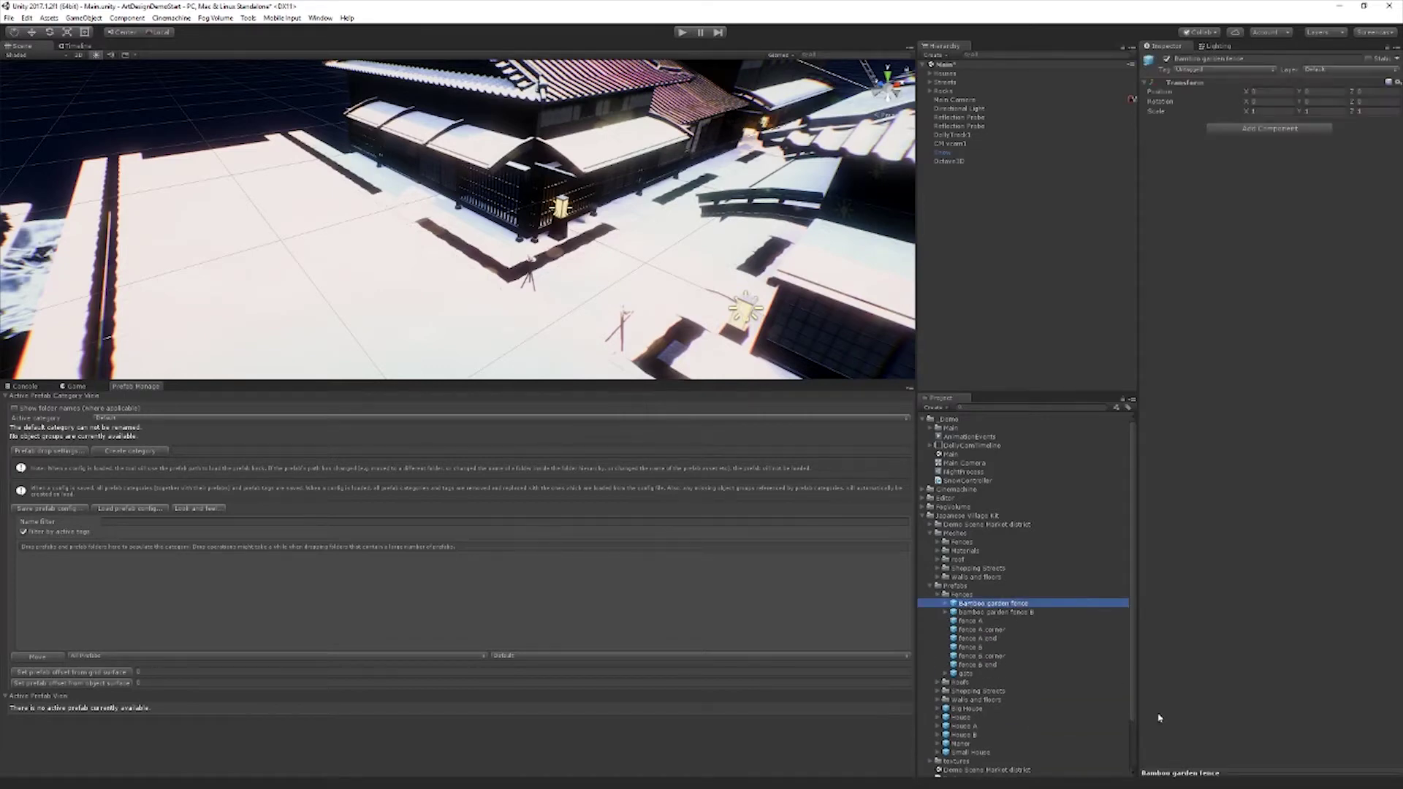
{"action": "left_click_drag", "start_coordinate": [1217, 767], "coordinate": [1217, 575]}
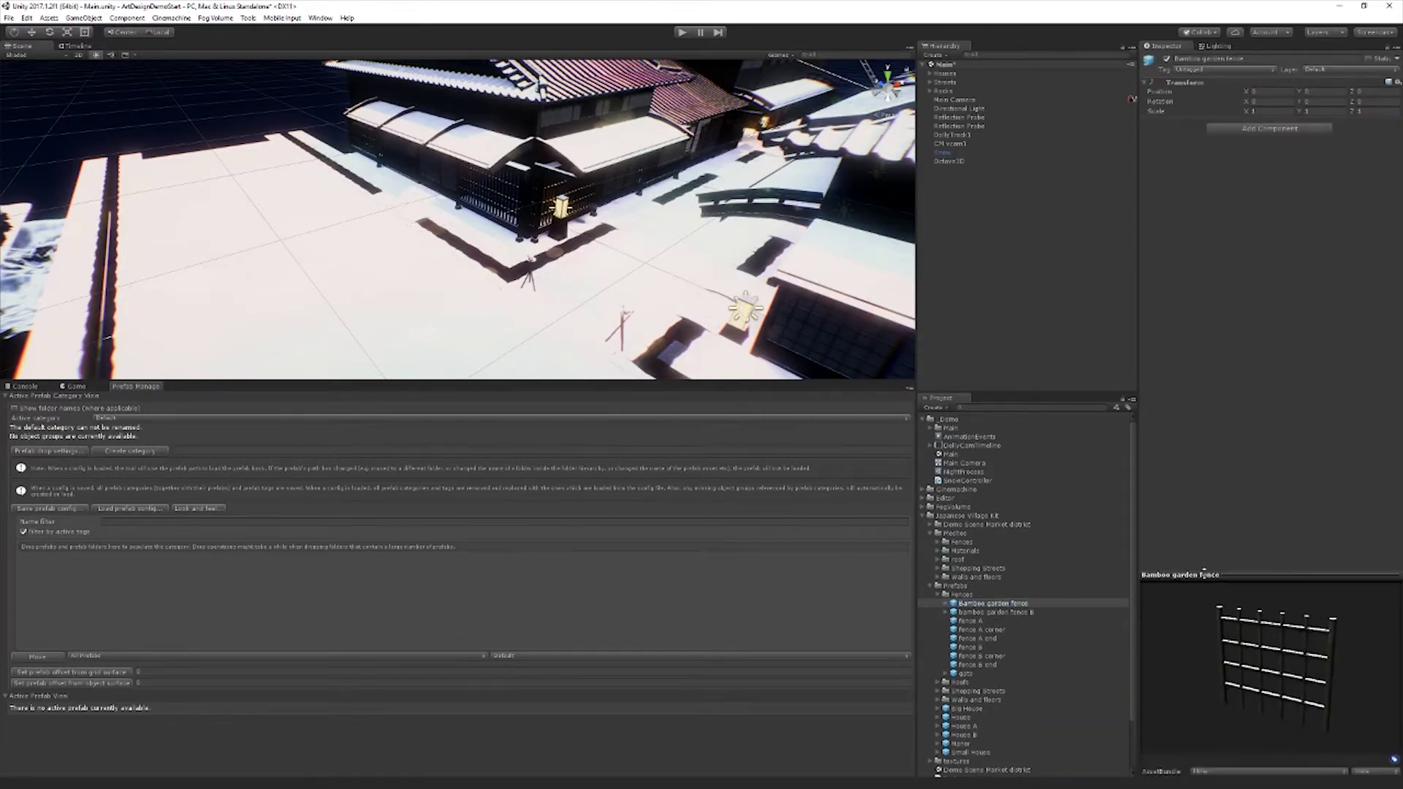
{"action": "left_click", "coordinate": [989, 612]}
{"action": "left_click", "coordinate": [996, 622]}
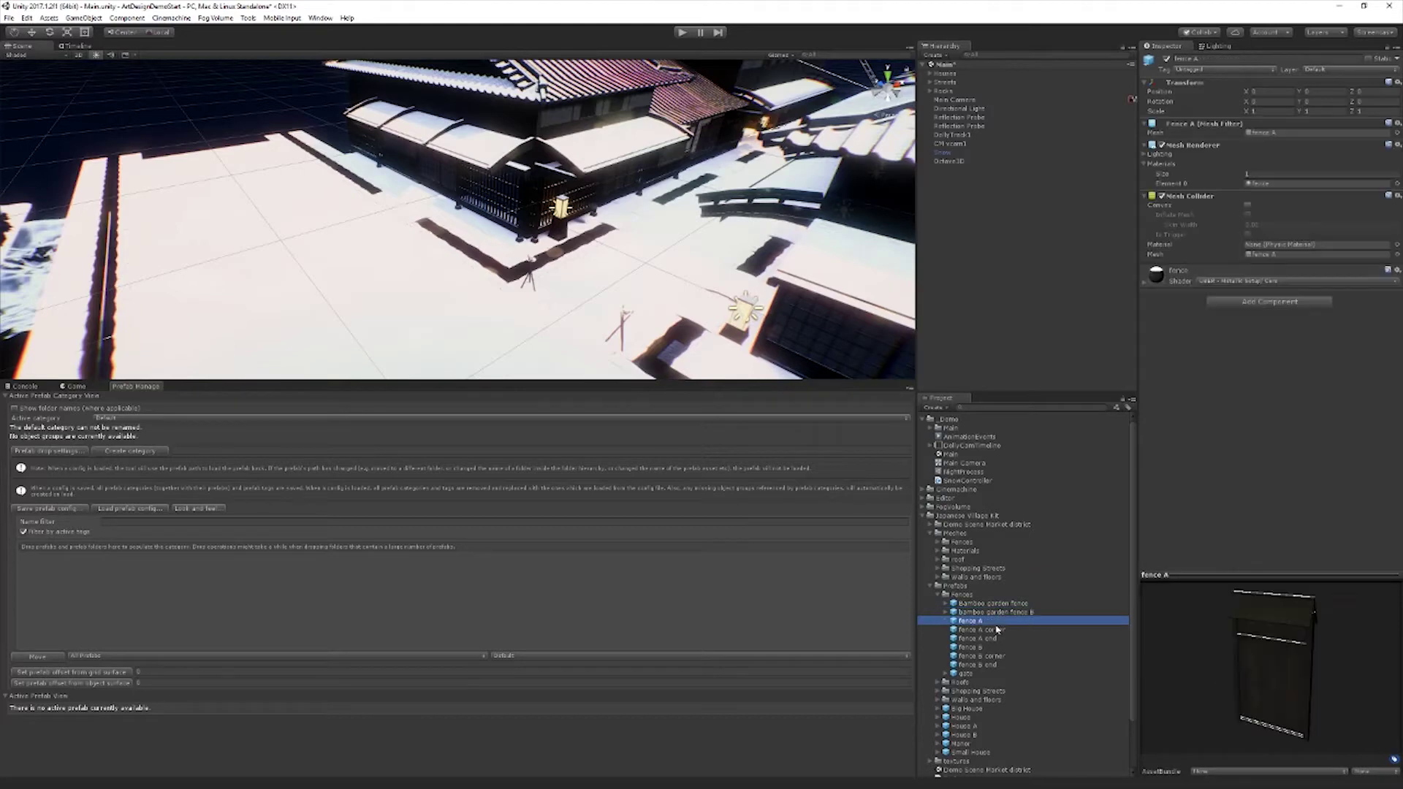
Step: Add the fence A prefab to the Default category in the prefab manager and make it the active prefab
{"action": "left_click_drag", "start_coordinate": [1318, 690], "coordinate": [1242, 682]}
{"action": "left_click_drag", "start_coordinate": [979, 621], "coordinate": [174, 604]}
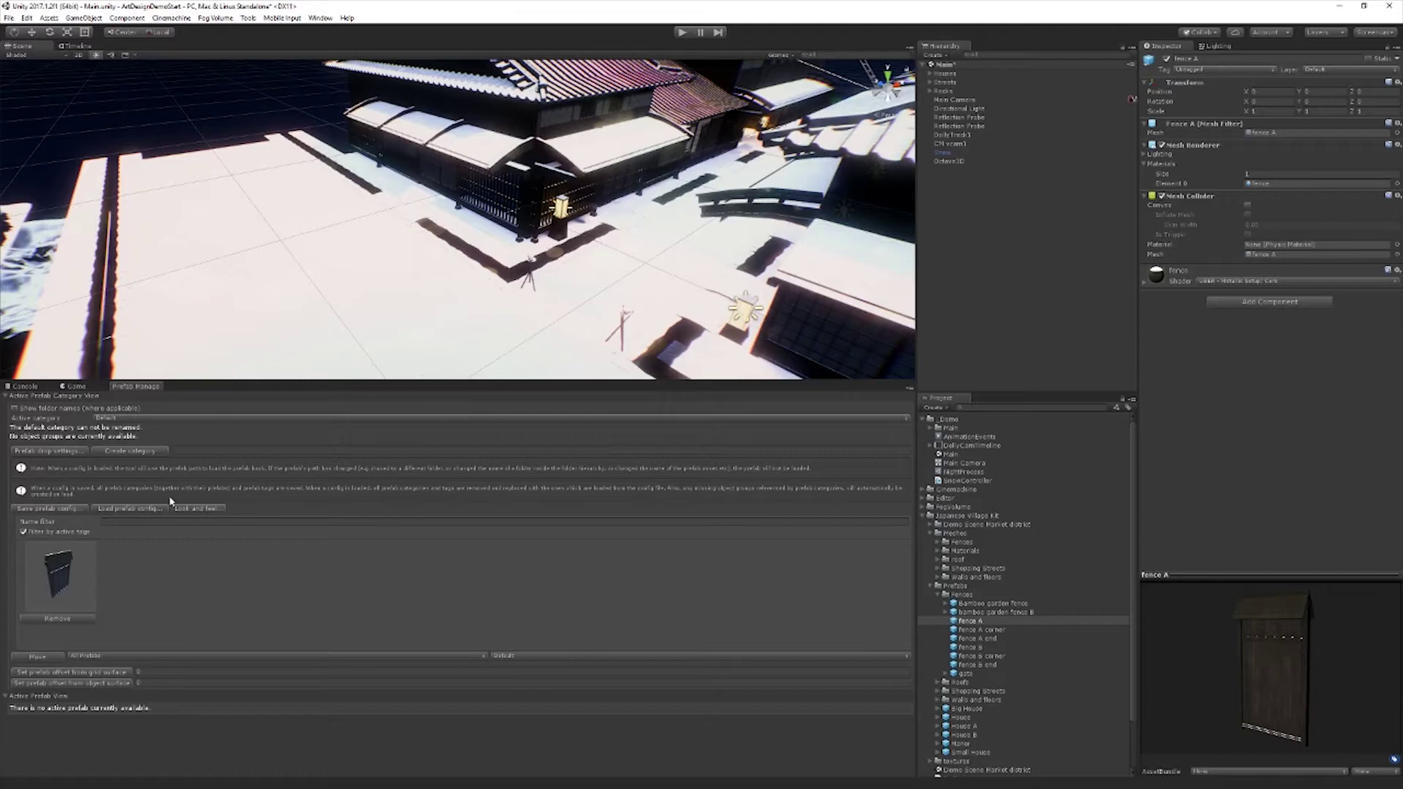
{"action": "left_click", "coordinate": [80, 581]}
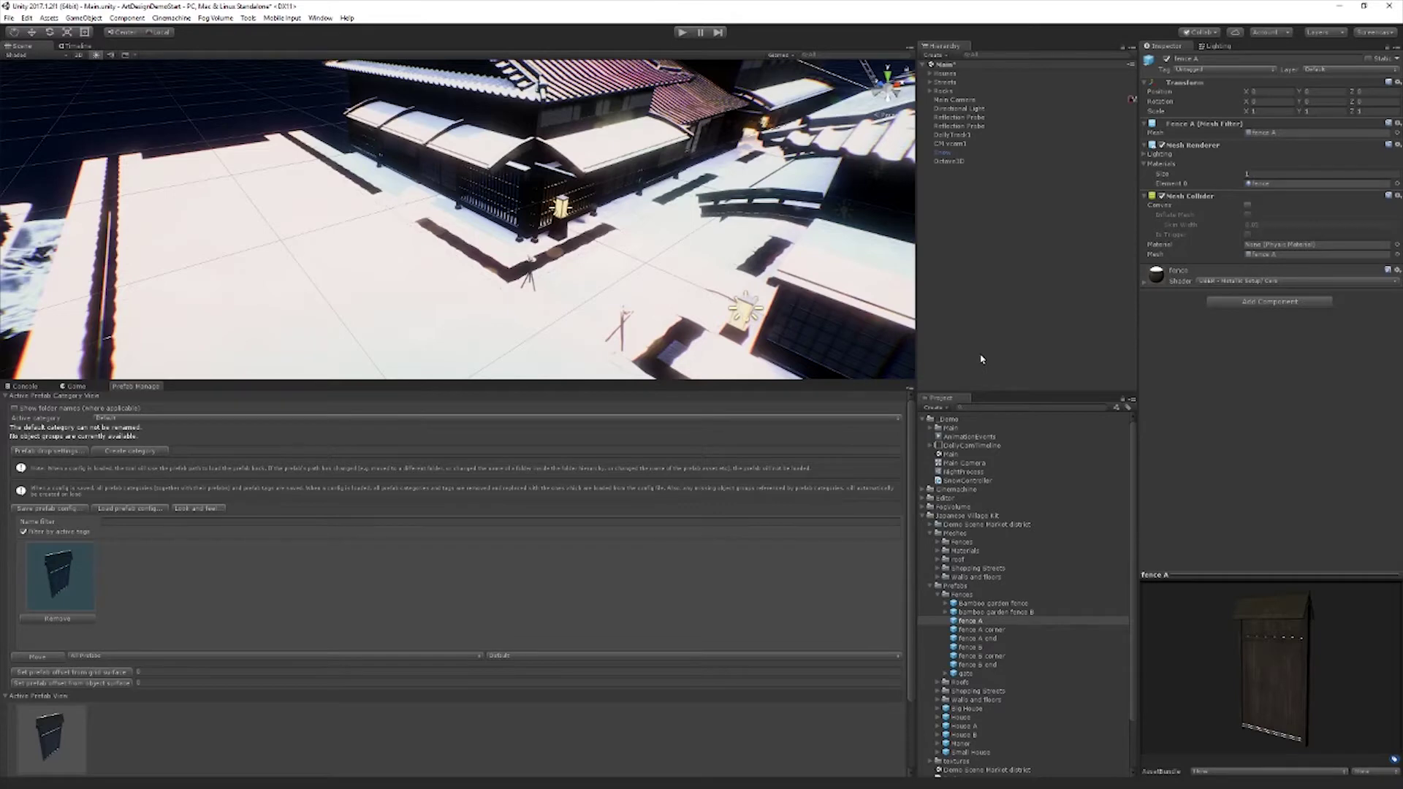
Step: Select the Octane3D object, set placement to path mode, and rotate the fence A piece about its Y axis beside the house
{"action": "mouse_move", "coordinate": [1339, 407]}
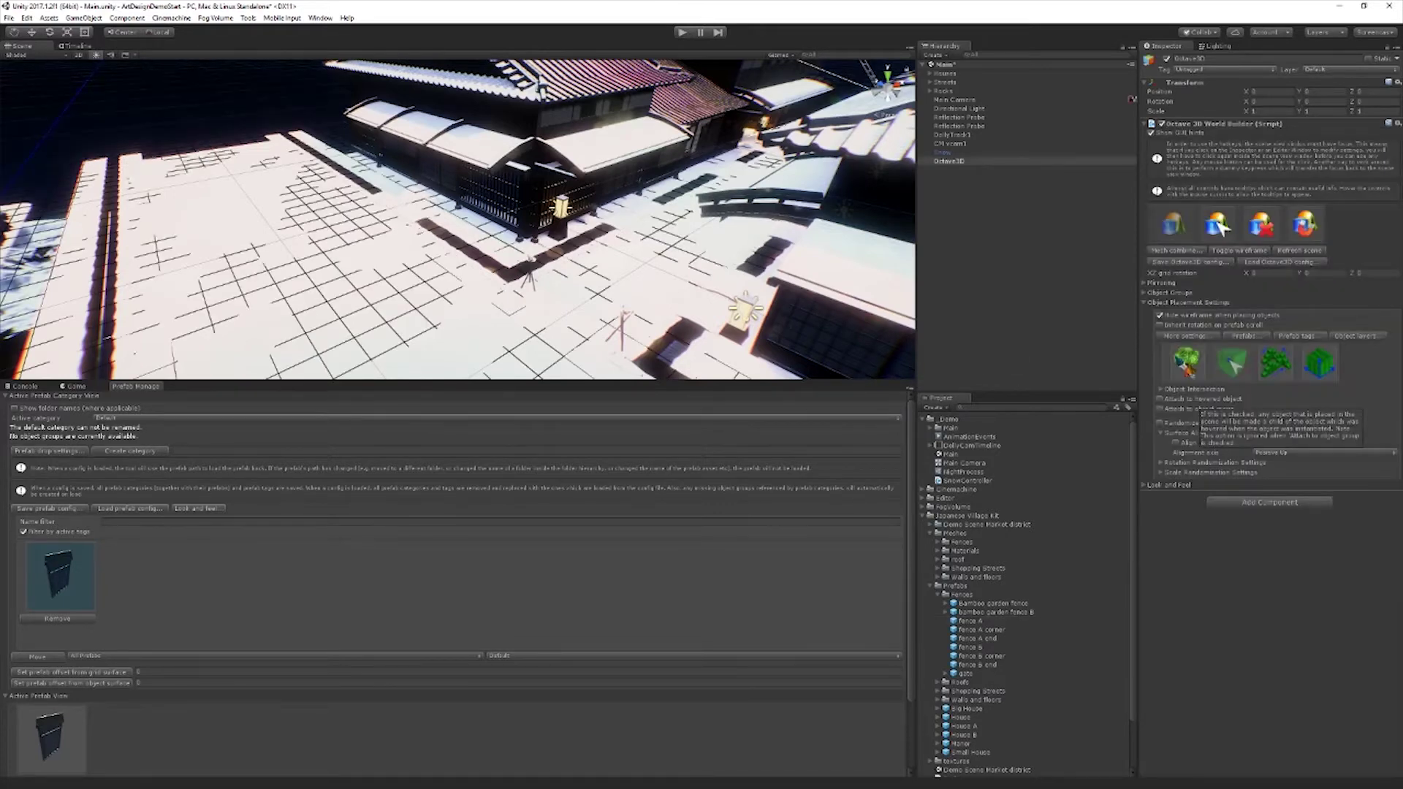
{"action": "left_click", "coordinate": [1282, 374]}
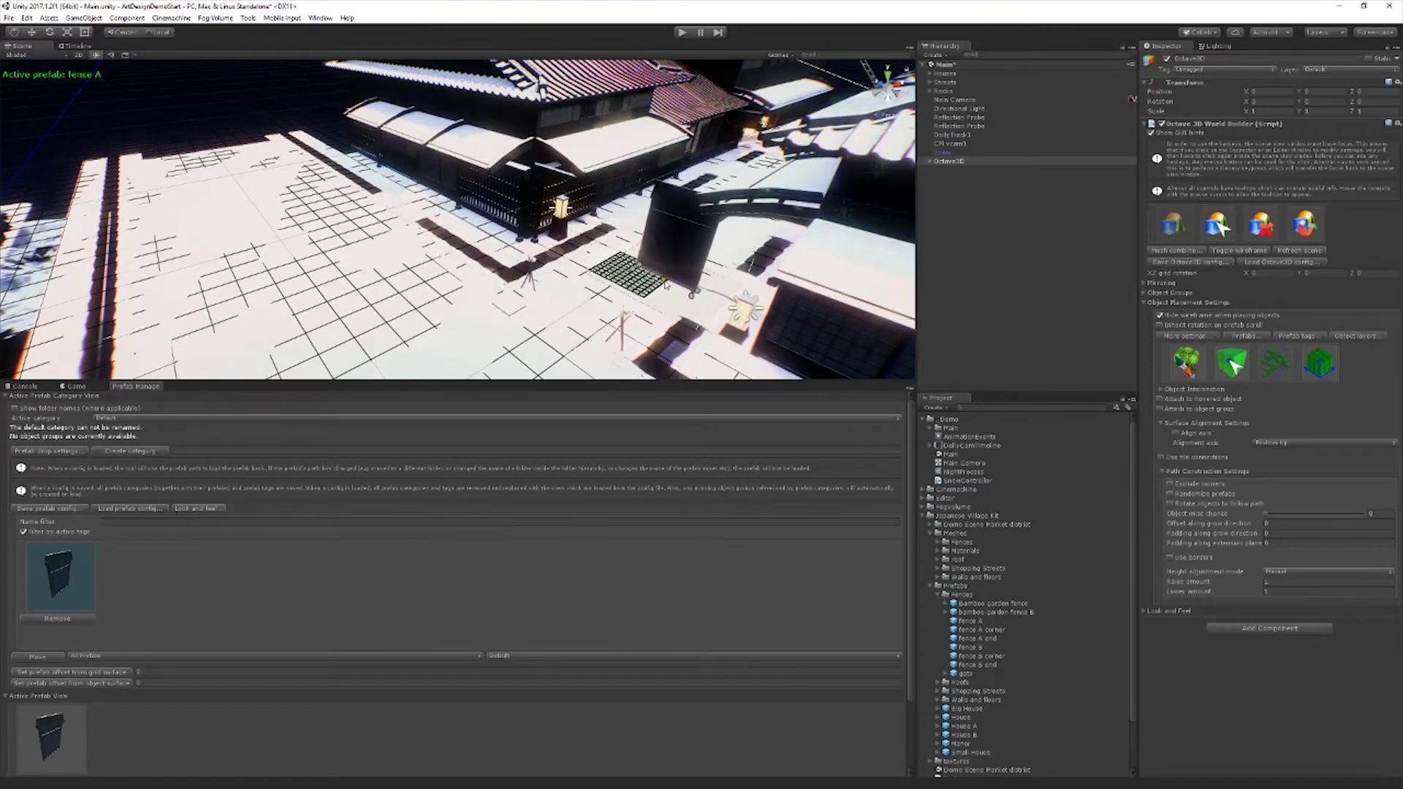
{"action": "right_click_drag", "start_coordinate": [641, 294], "coordinate": [858, 317]}
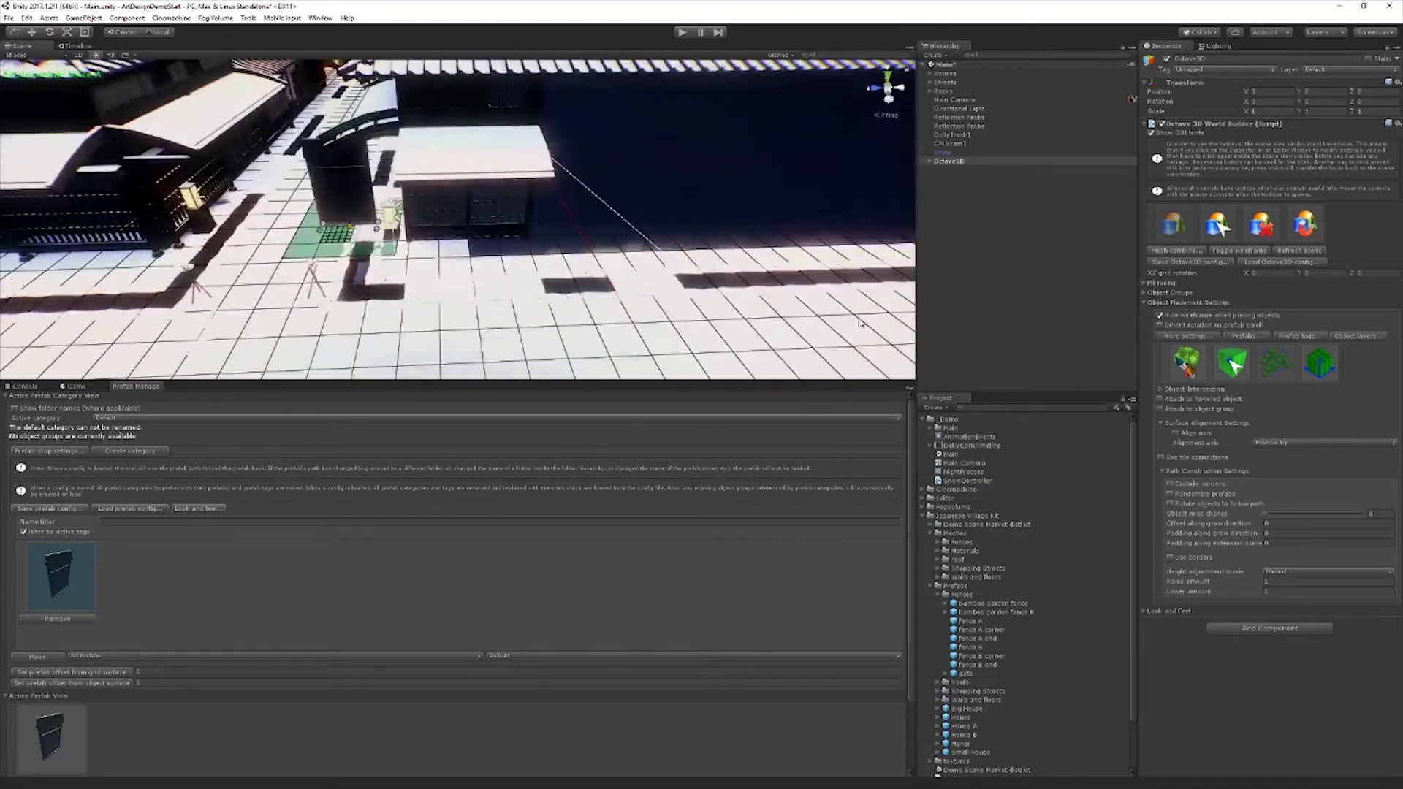
{"action": "right_click_drag", "start_coordinate": [684, 255], "coordinate": [558, 265]}
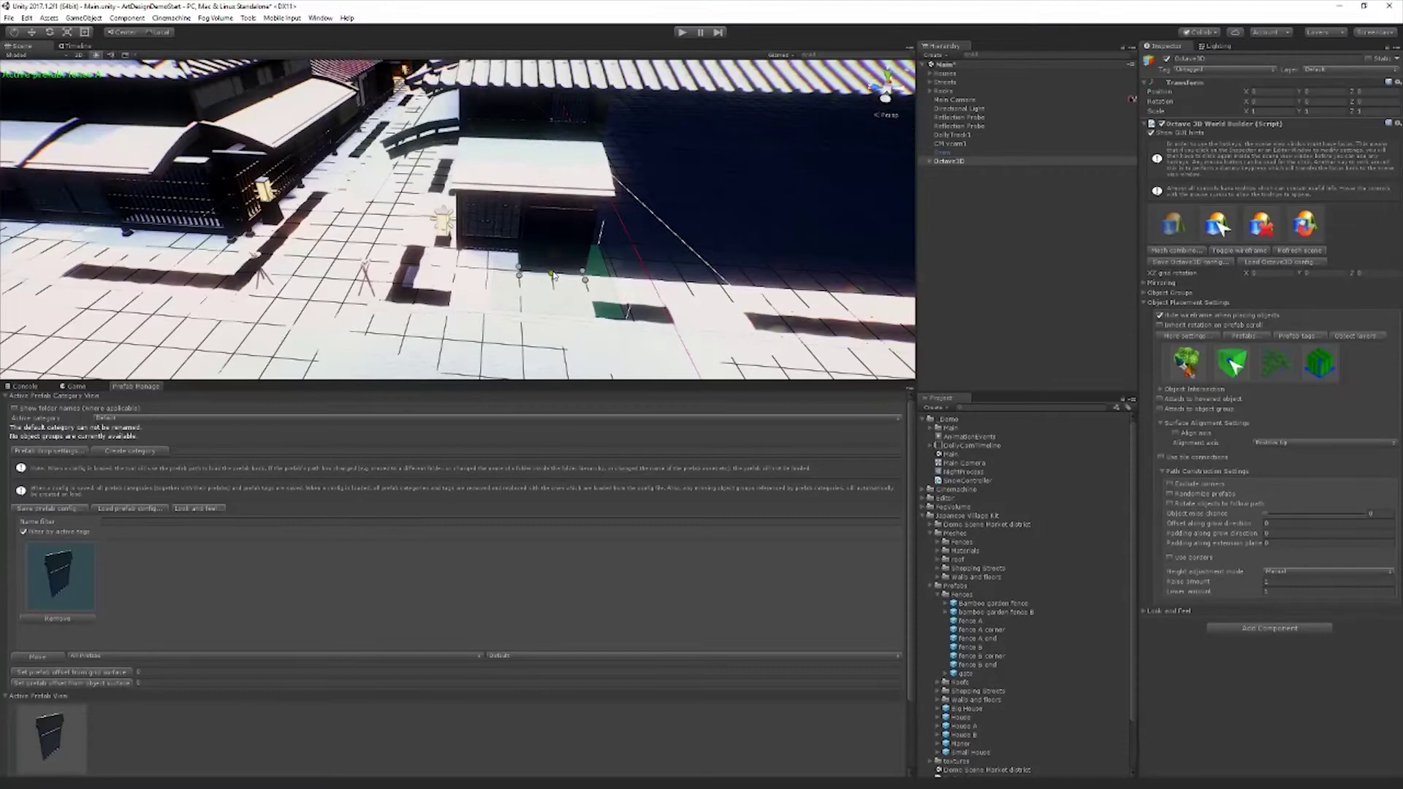
{"action": "key", "text": "y"}
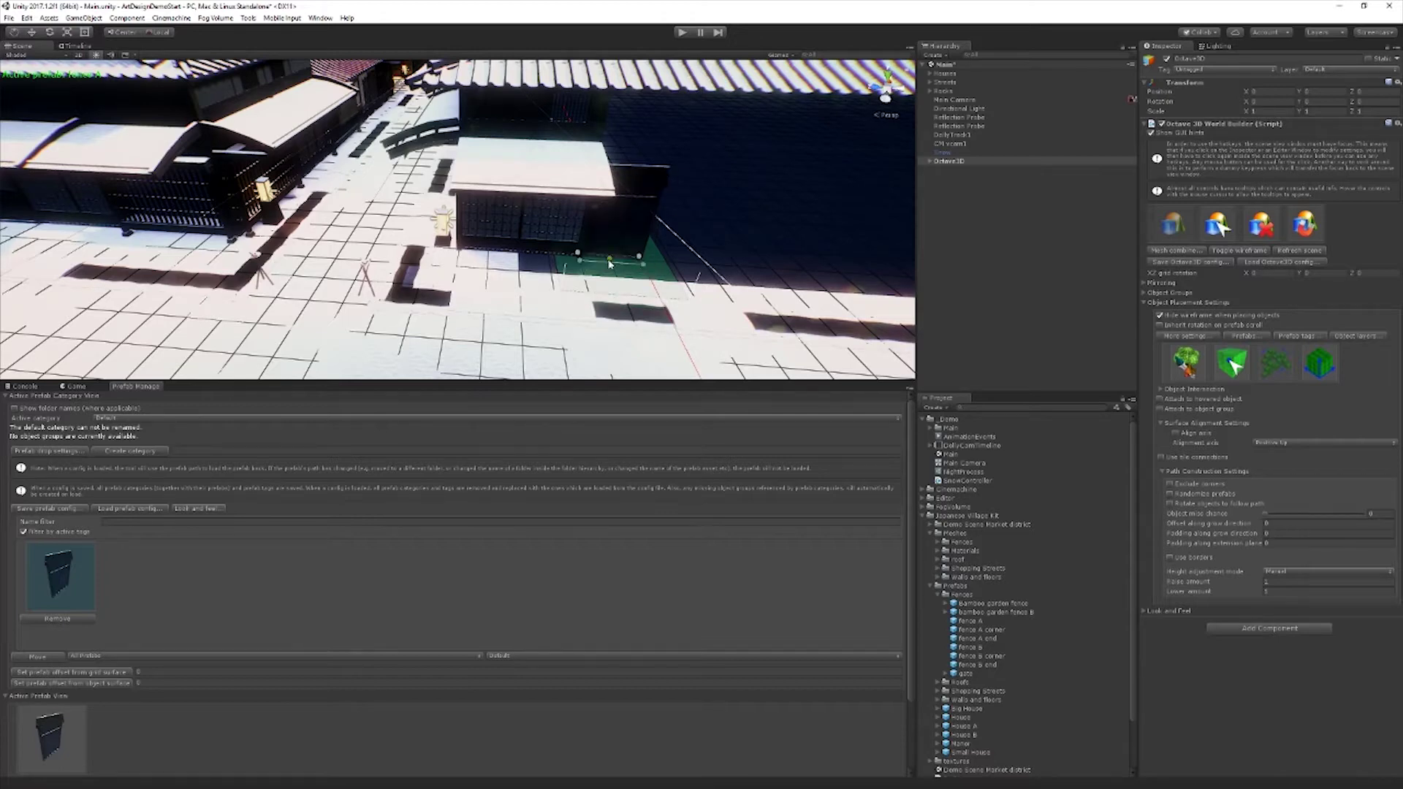
{"action": "left_click", "coordinate": [608, 264]}
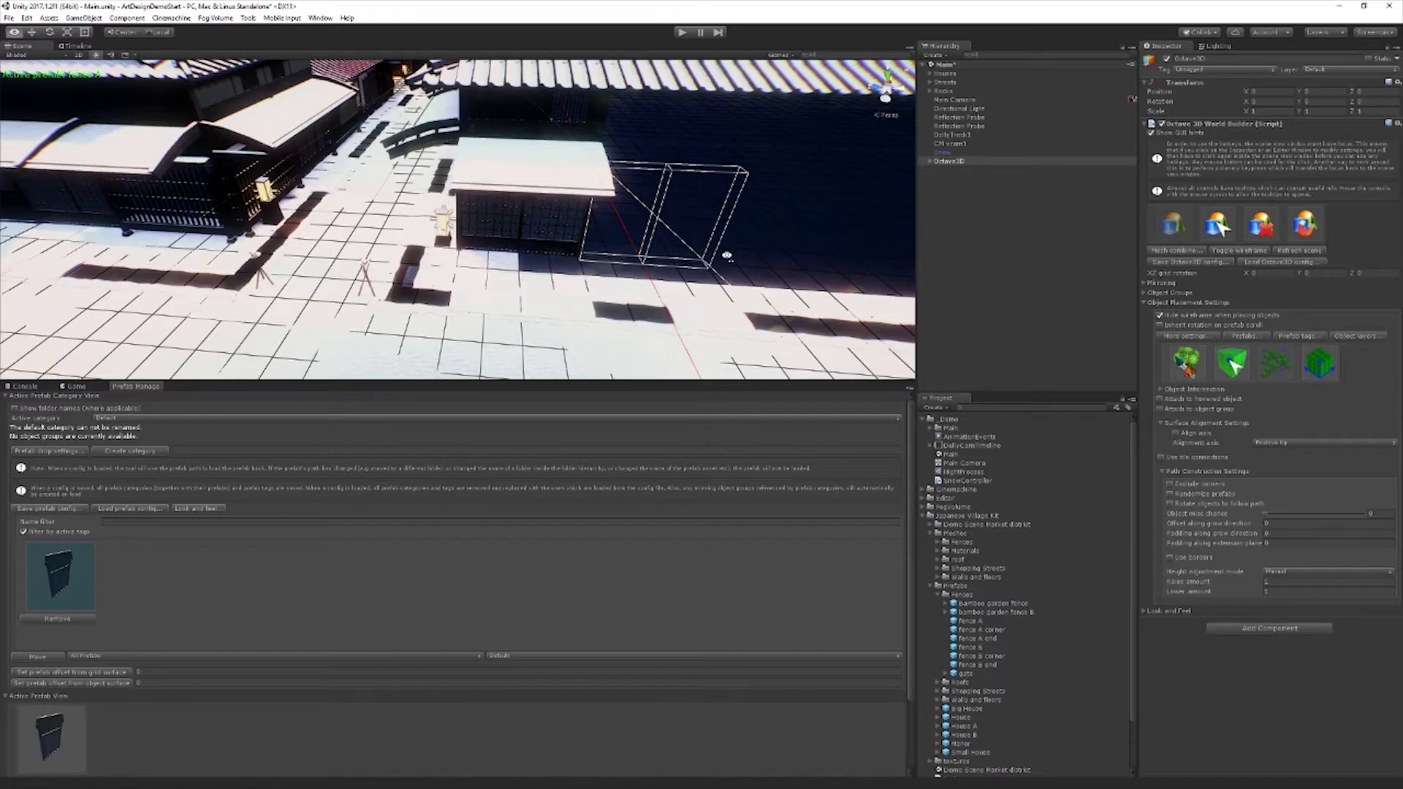
{"action": "right_click_drag", "start_coordinate": [726, 255], "coordinate": [638, 255]}
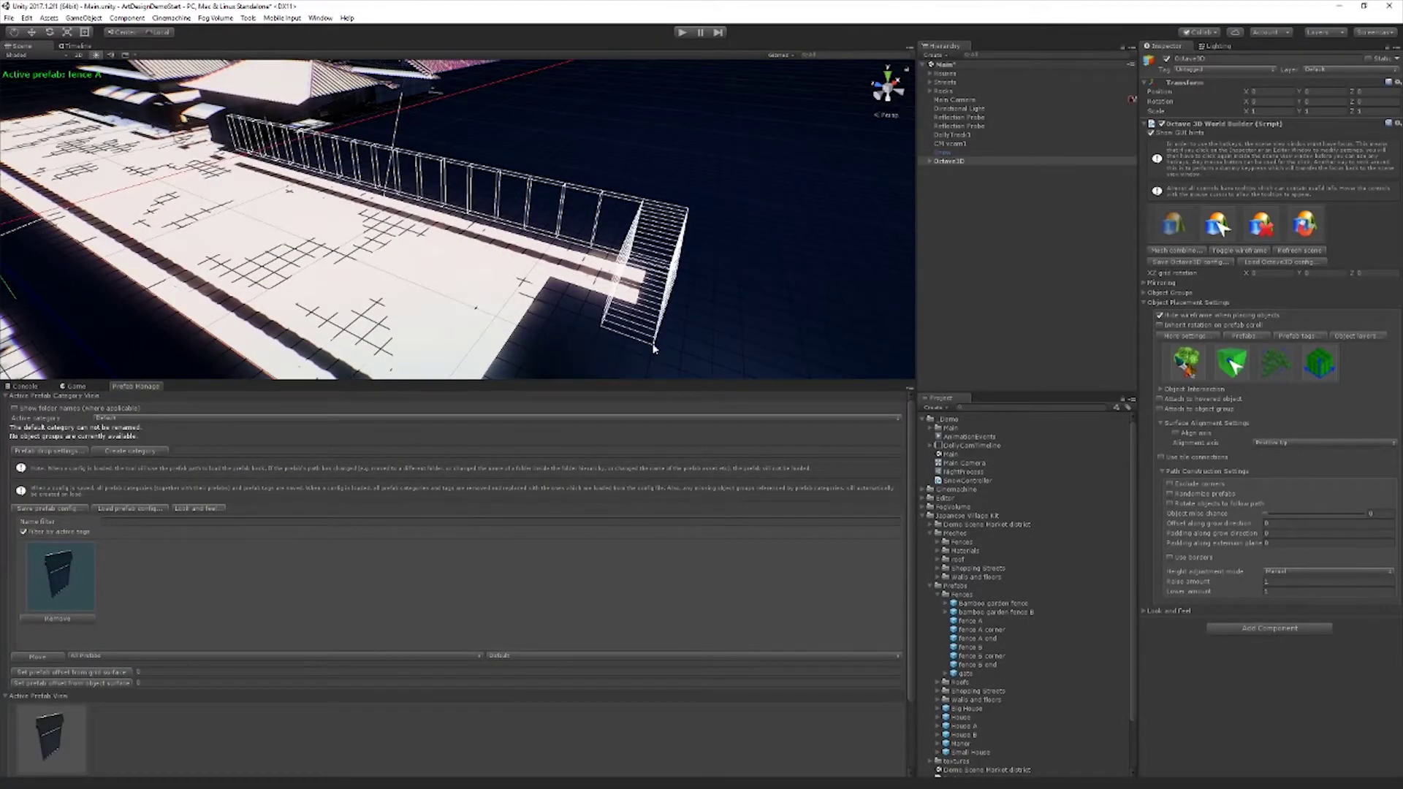
{"action": "key", "text": "3"}
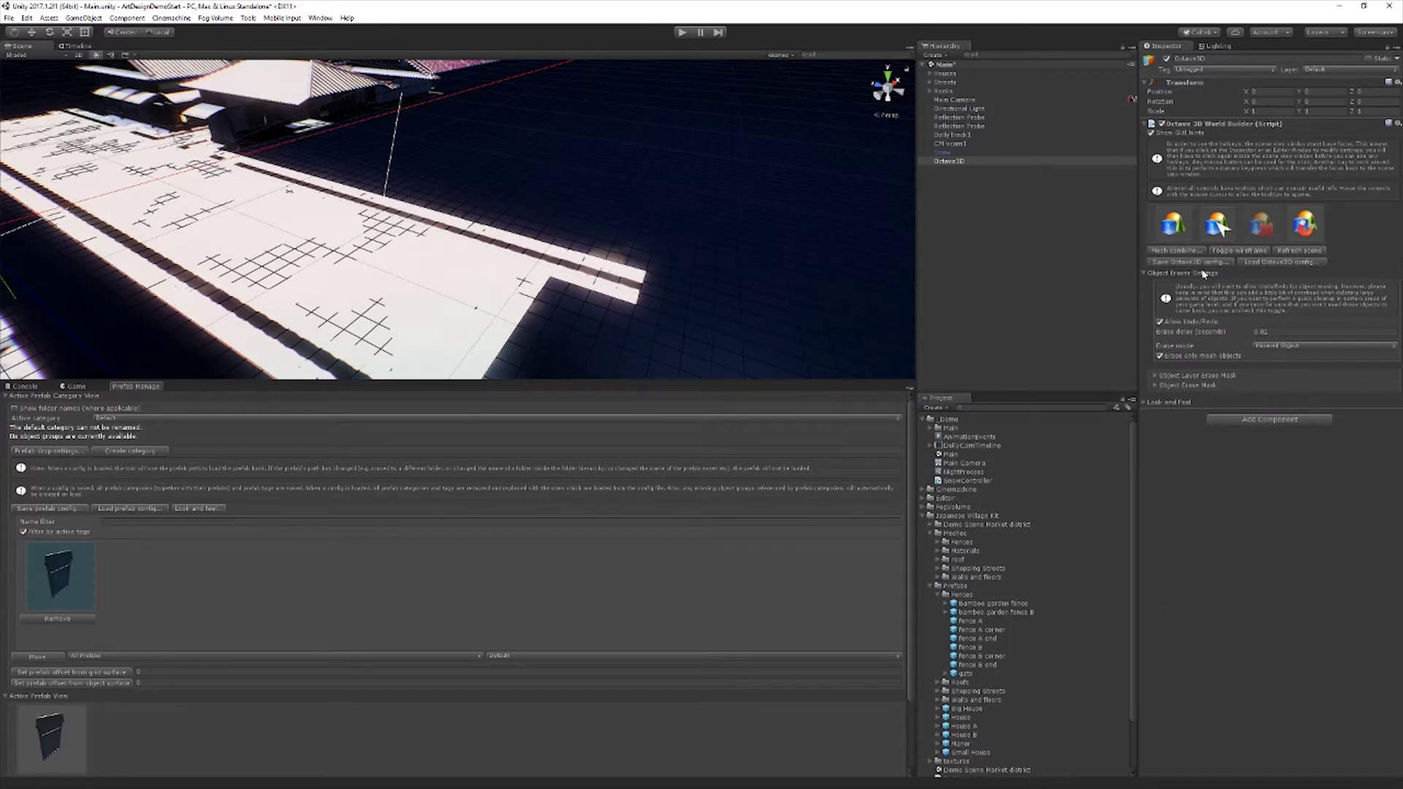
Step: Return to object placement and enable Rotate objects to follow path in the path construction settings
{"action": "key", "text": "1"}
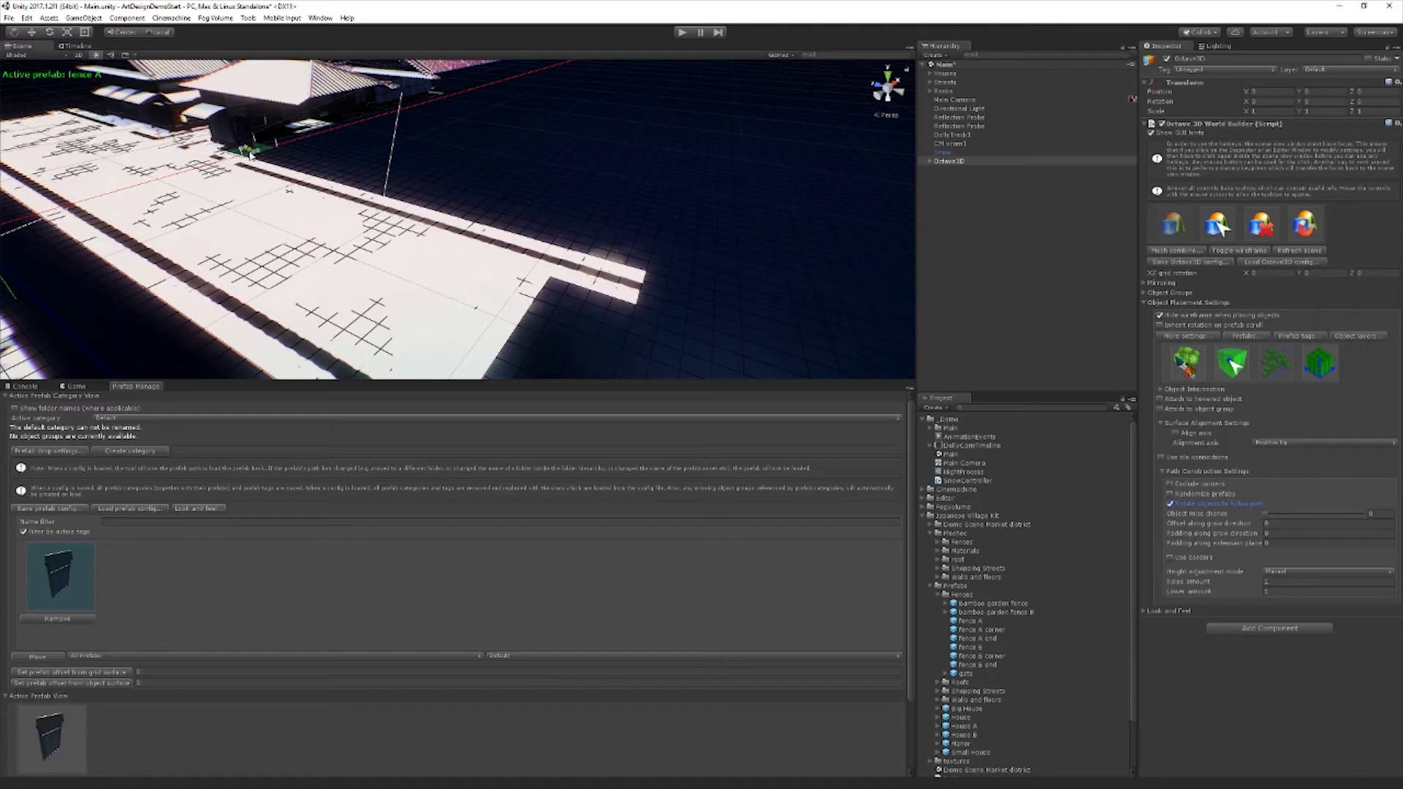
{"action": "left_click", "coordinate": [249, 154]}
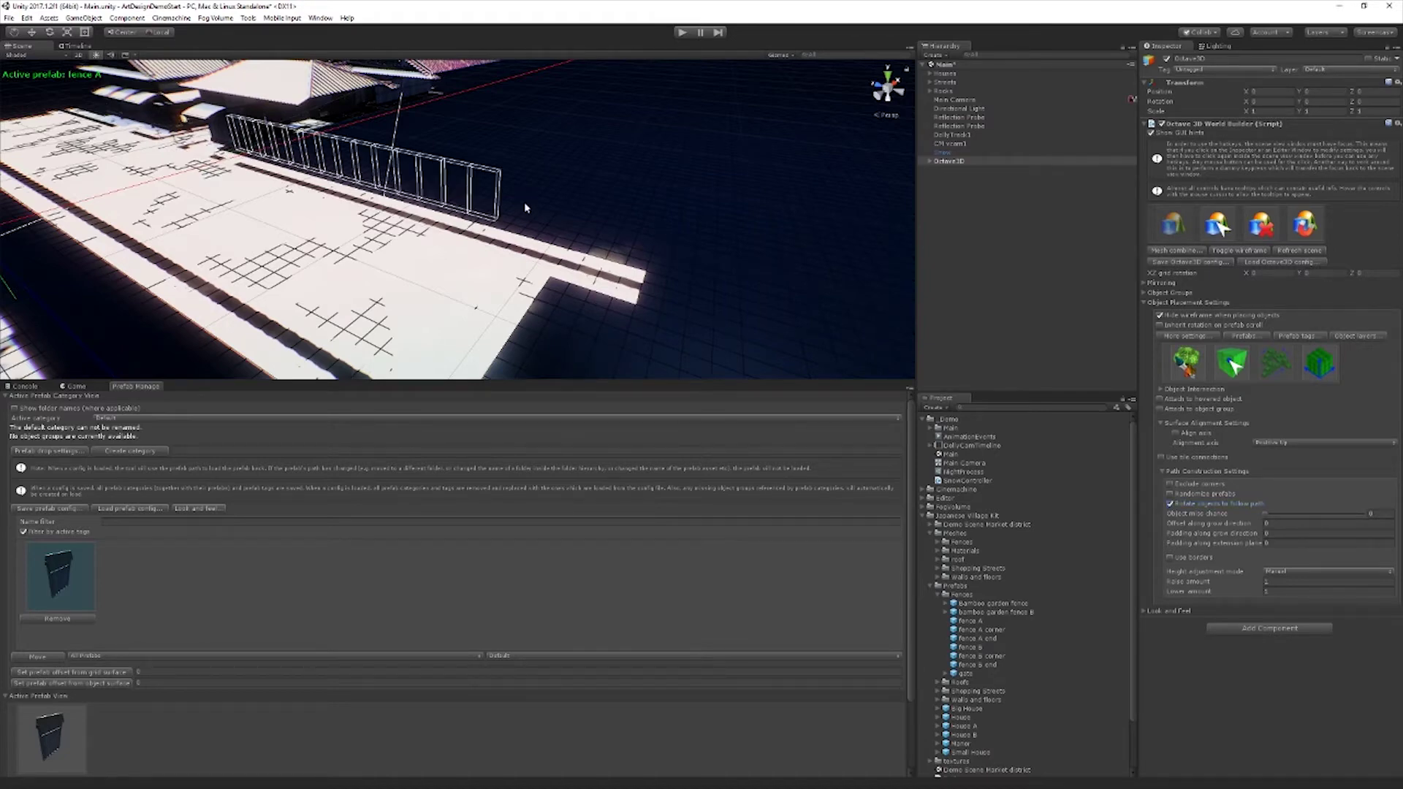
{"action": "left_click", "coordinate": [664, 280]}
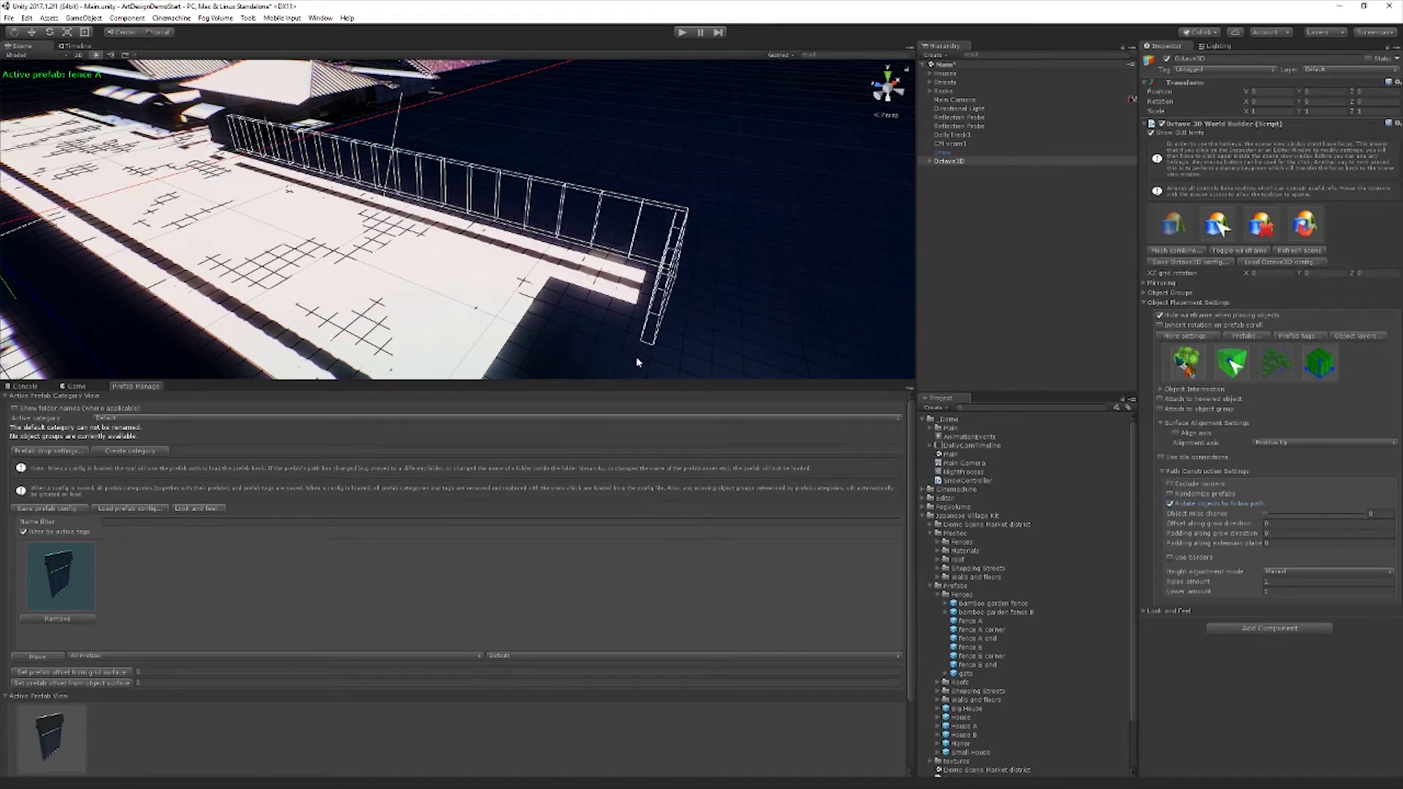
{"action": "right_click_drag", "start_coordinate": [616, 354], "coordinate": [972, 391]}
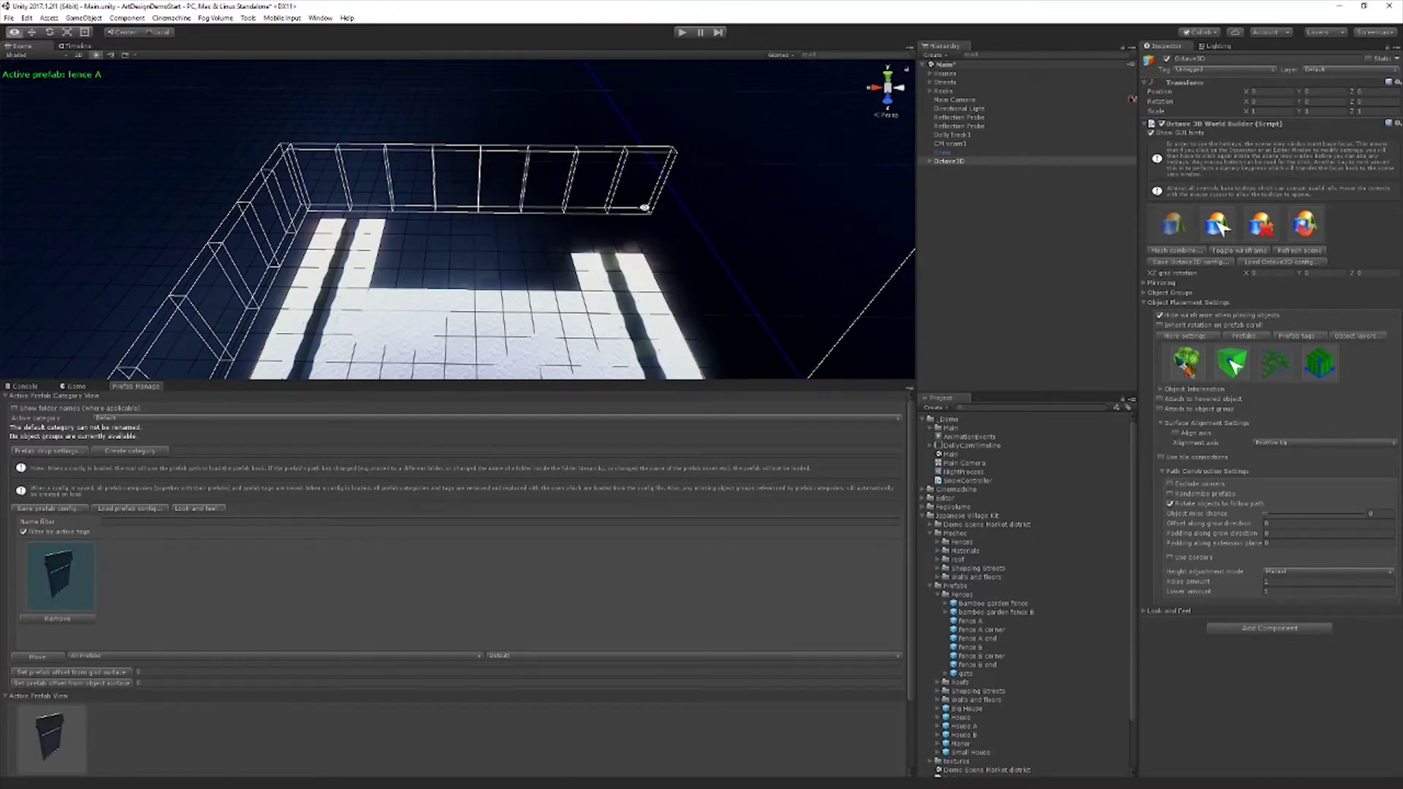
{"action": "left_click_drag", "start_coordinate": [644, 208], "coordinate": [933, 219], "text": "alt"}
{"action": "key", "text": "3"}
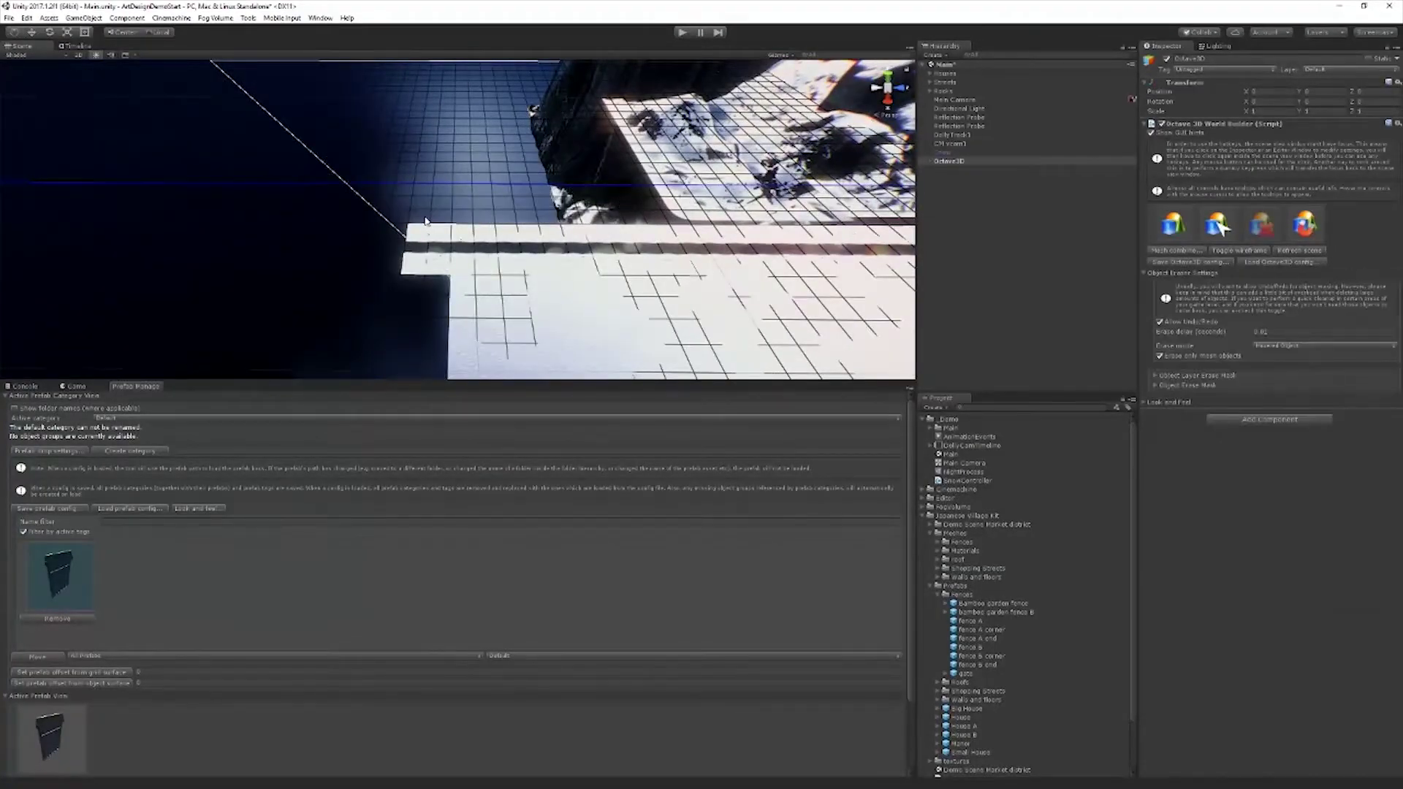
Step: Start a fence A path beside the house and run it along the paved ground's edge around the far corner
{"action": "key", "text": "1"}
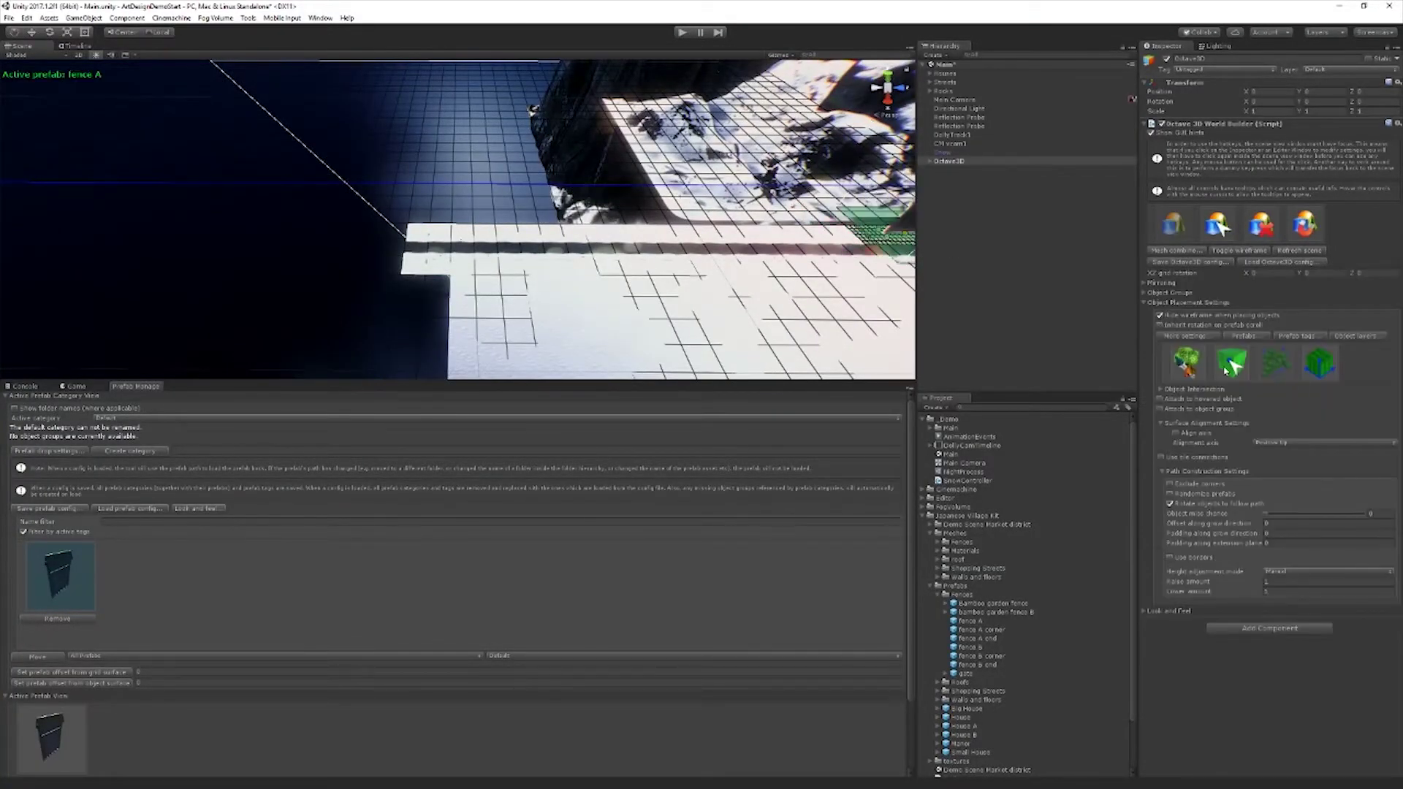
{"action": "left_click_drag", "start_coordinate": [646, 221], "coordinate": [1235, 191], "text": "alt"}
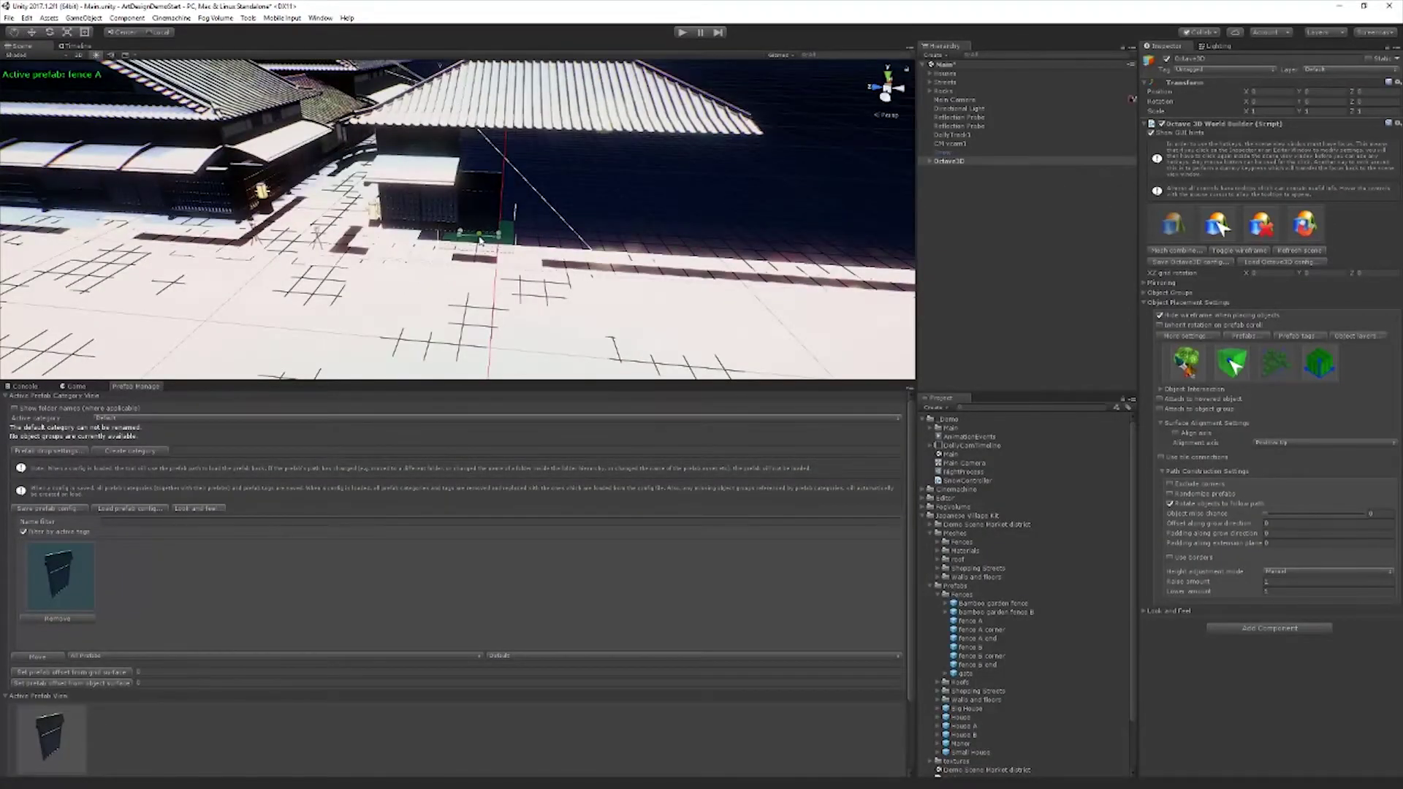
{"action": "left_click", "coordinate": [499, 240]}
{"action": "right_click_drag", "start_coordinate": [858, 235], "coordinate": [995, 231]}
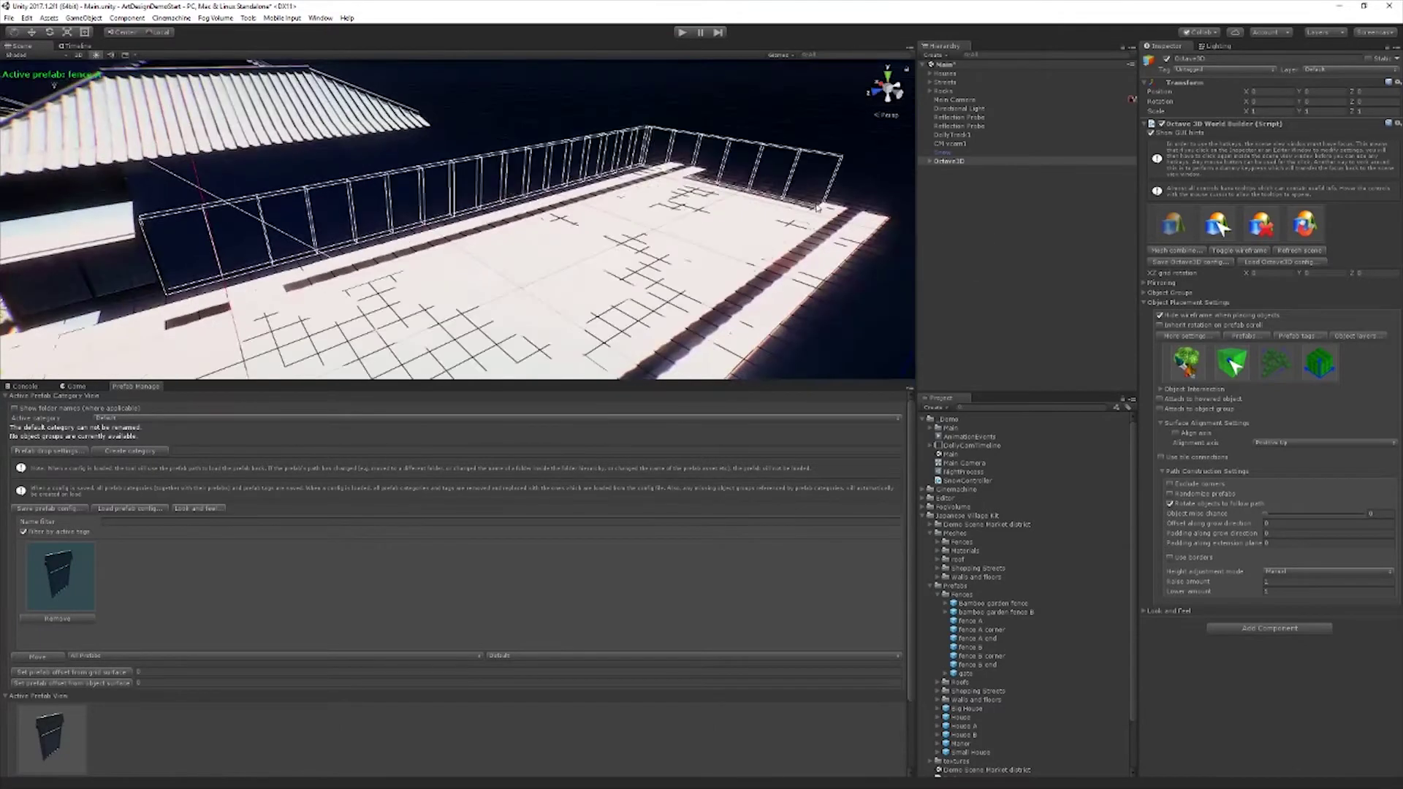
{"action": "left_click", "coordinate": [671, 160]}
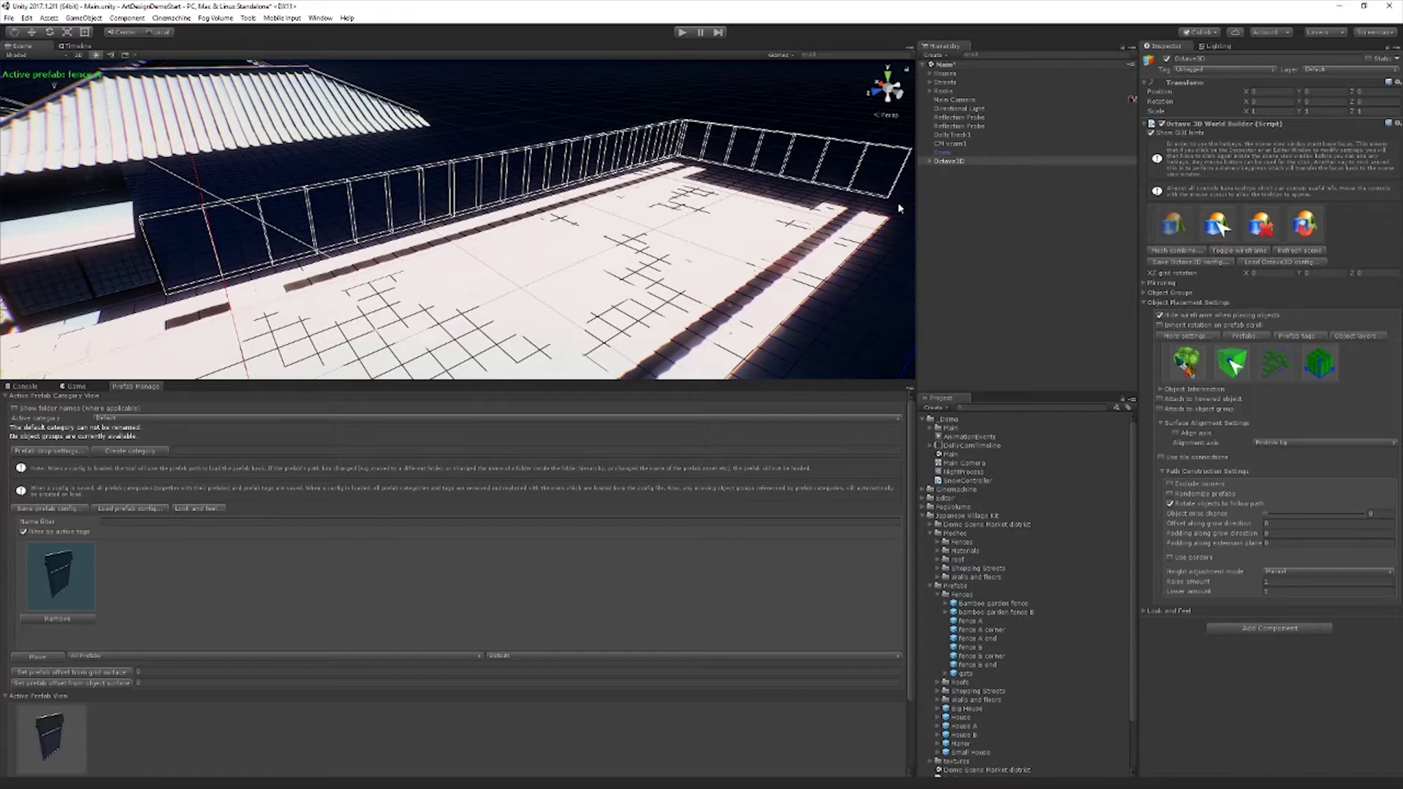
{"action": "right_click_drag", "start_coordinate": [896, 204], "coordinate": [939, 203]}
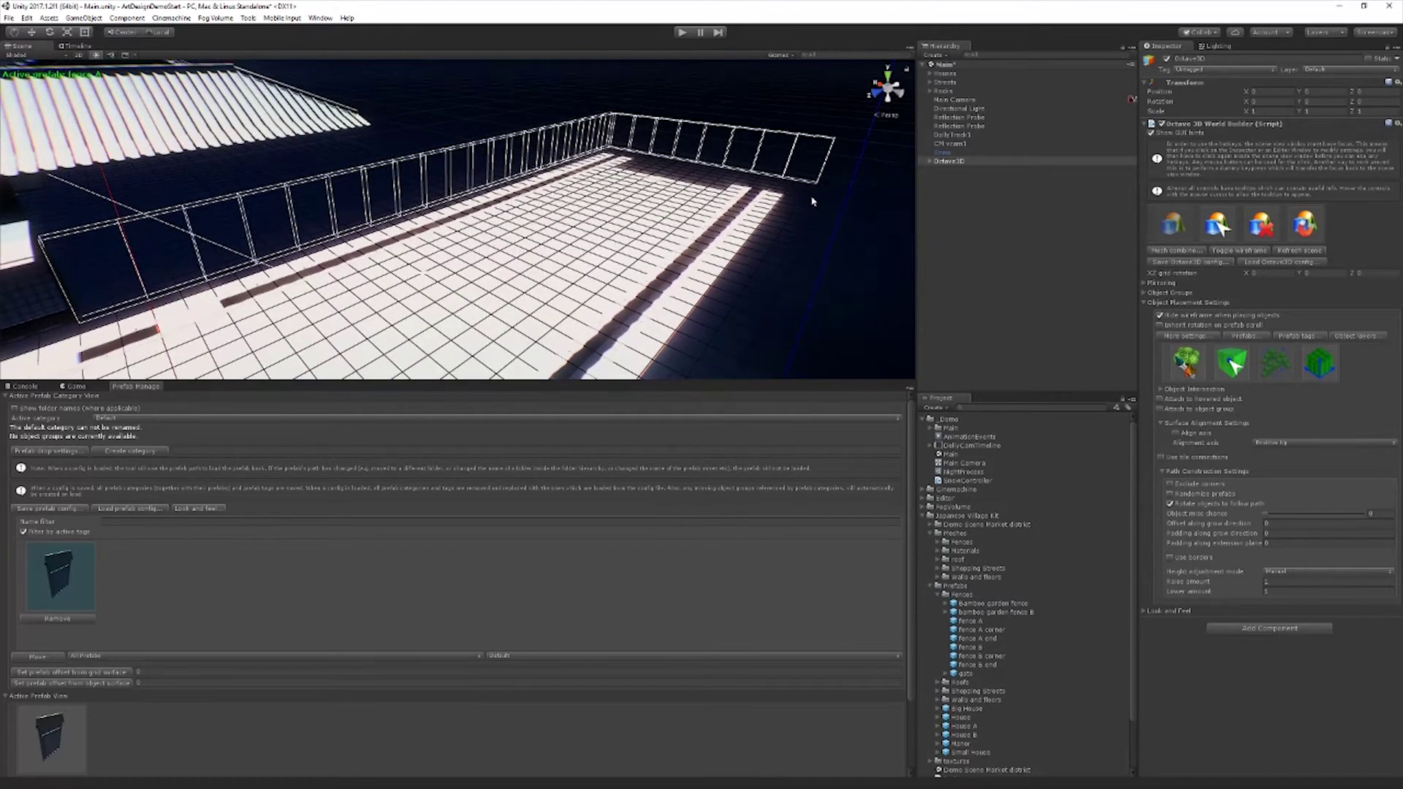
Step: Continue the fence A path along the remaining outer sides of the village ground to the last house and place the fence
{"action": "key", "text": "space"}
{"action": "right_click_drag", "start_coordinate": [789, 234], "coordinate": [1191, 260]}
{"action": "key", "text": "d"}
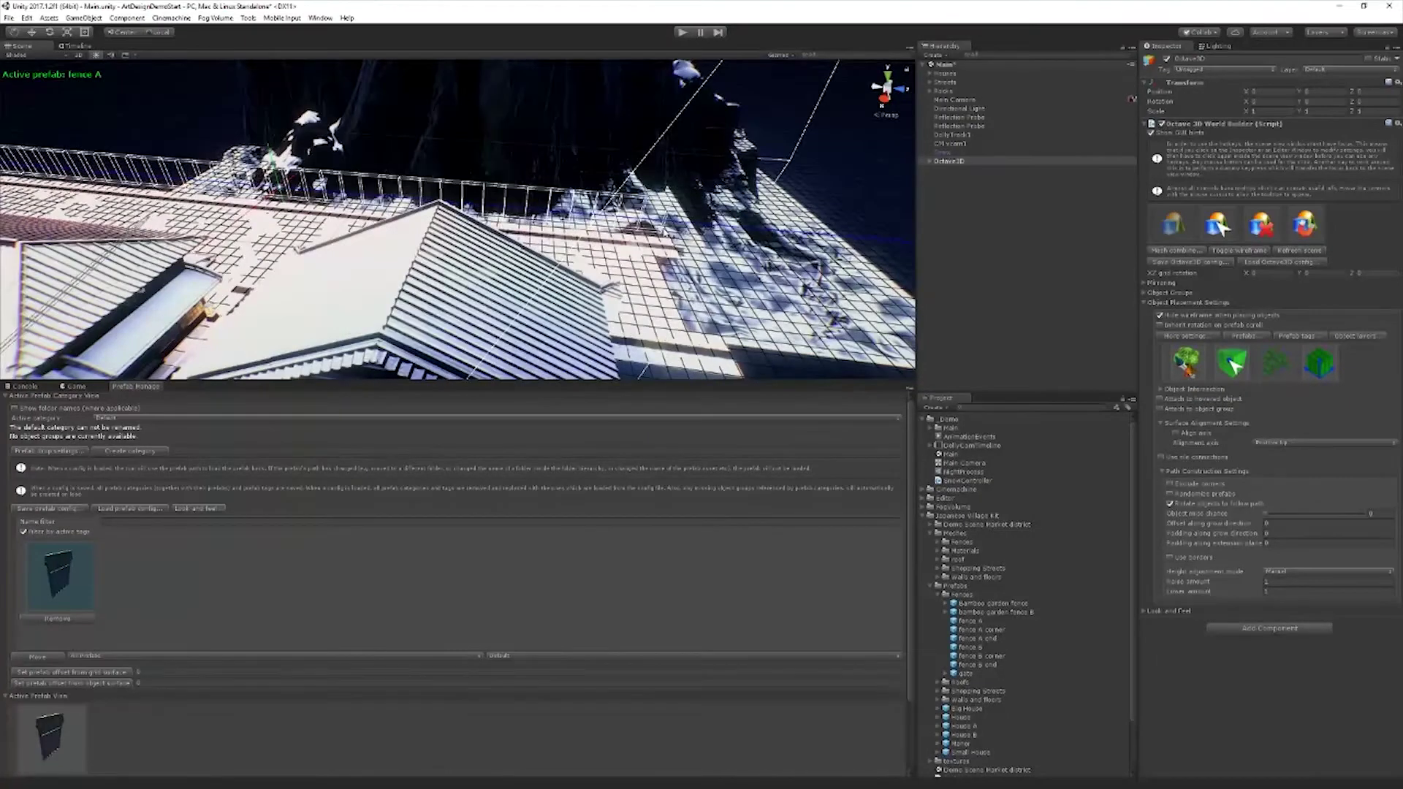
{"action": "left_click", "coordinate": [705, 250]}
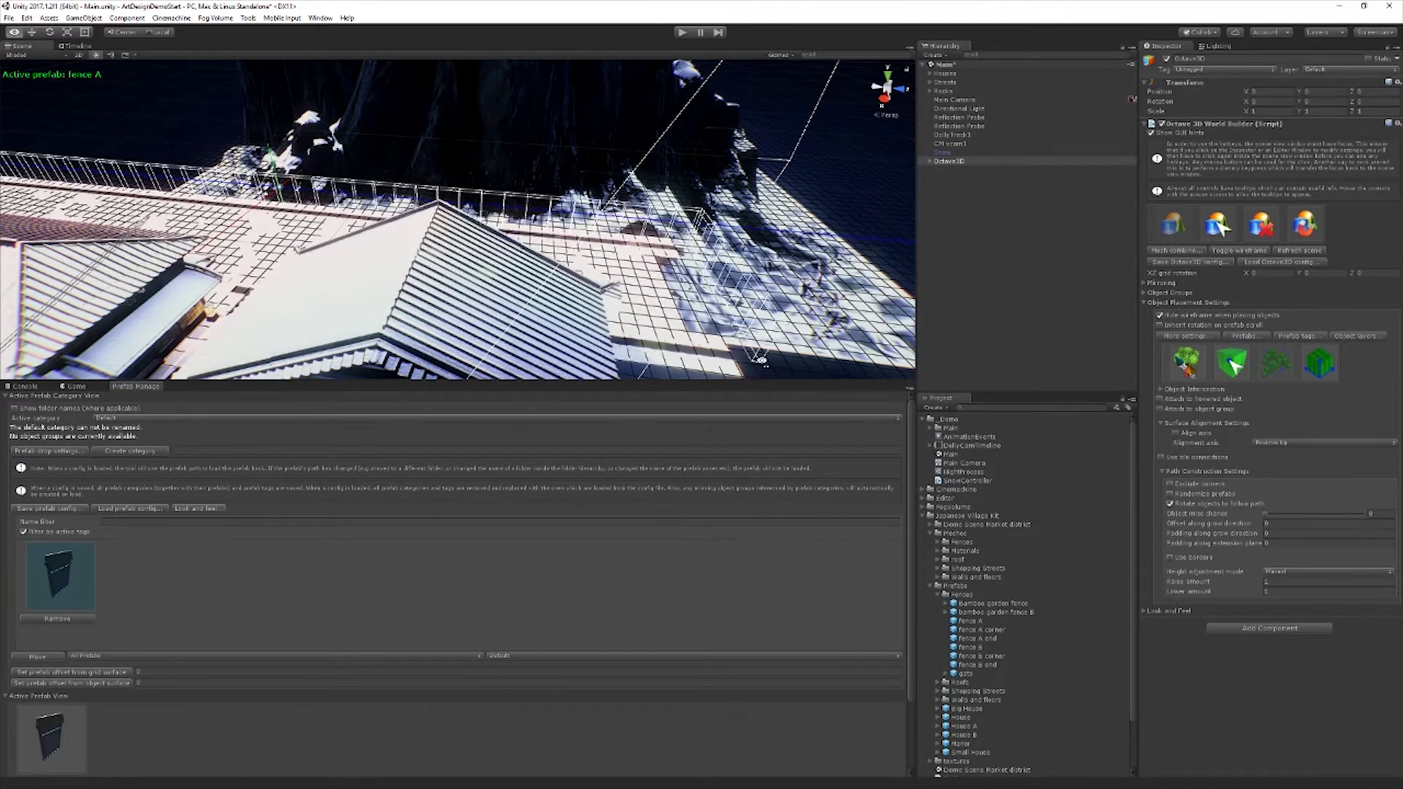
{"action": "key", "text": "s"}
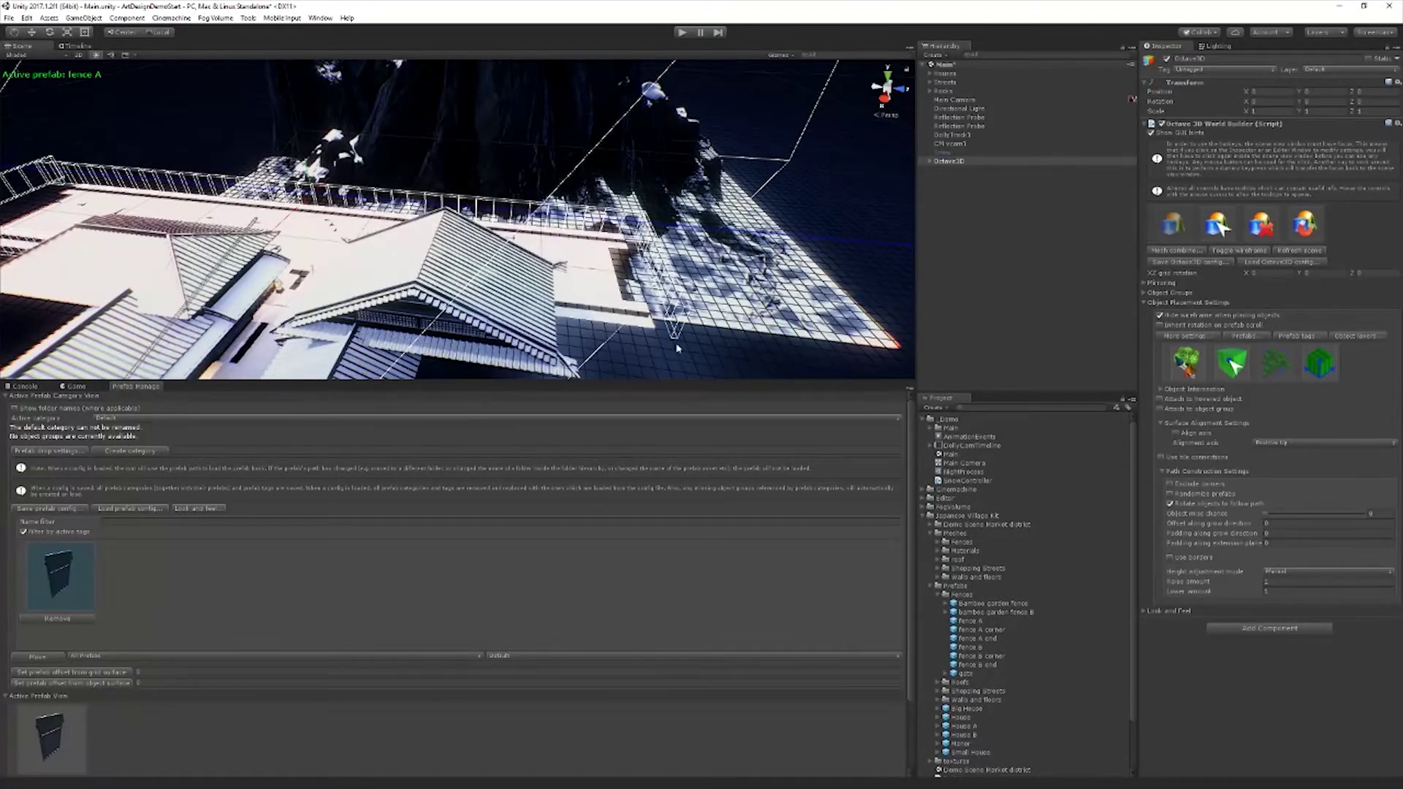
{"action": "left_click_drag", "start_coordinate": [567, 319], "coordinate": [407, 348], "text": "alt"}
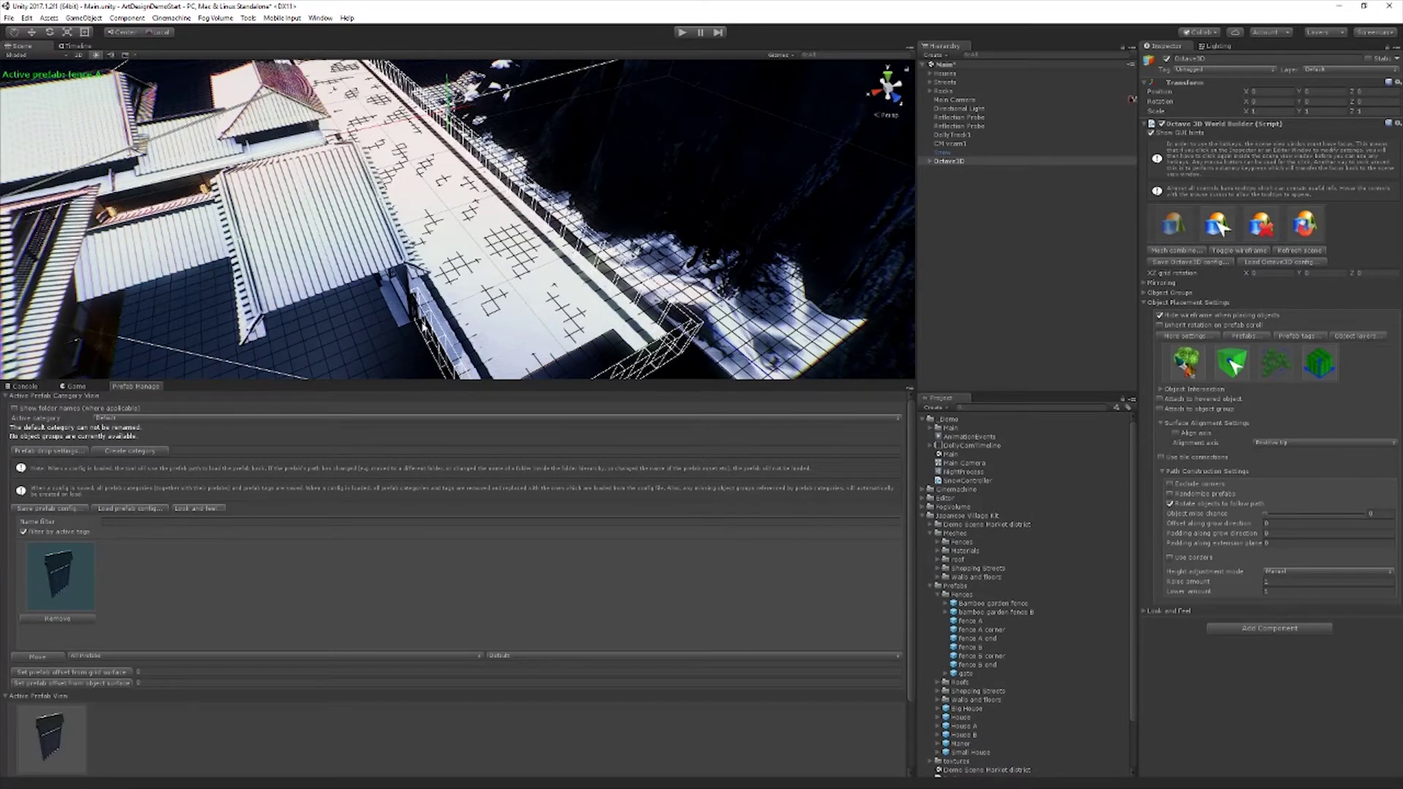
{"action": "left_click", "coordinate": [424, 326]}
{"action": "right_click_drag", "start_coordinate": [524, 288], "coordinate": [567, 288]}
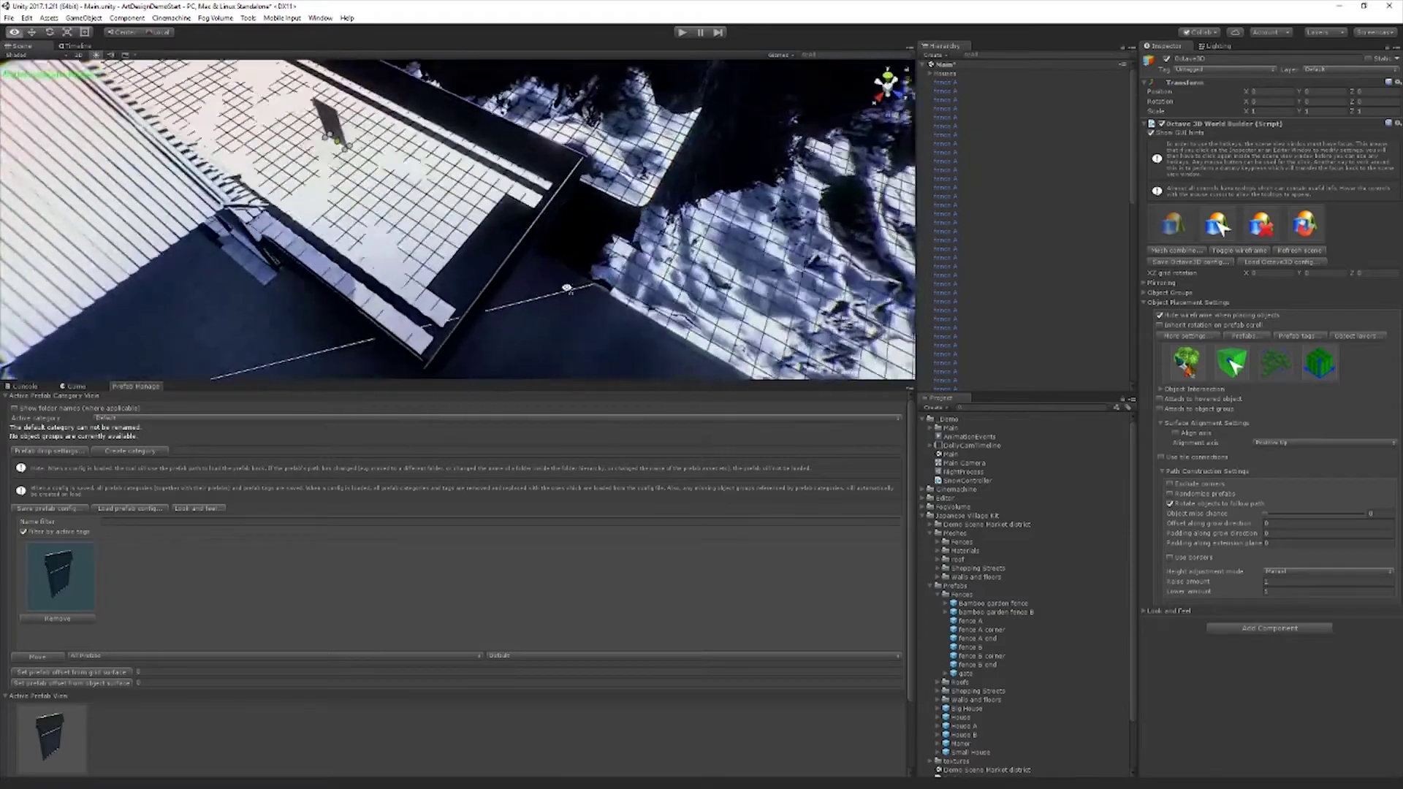
Step: Examine the placed fence along the street and from above, including the unpaved areas near its corners
{"action": "left_click_drag", "start_coordinate": [567, 289], "coordinate": [132, 250], "text": "alt"}
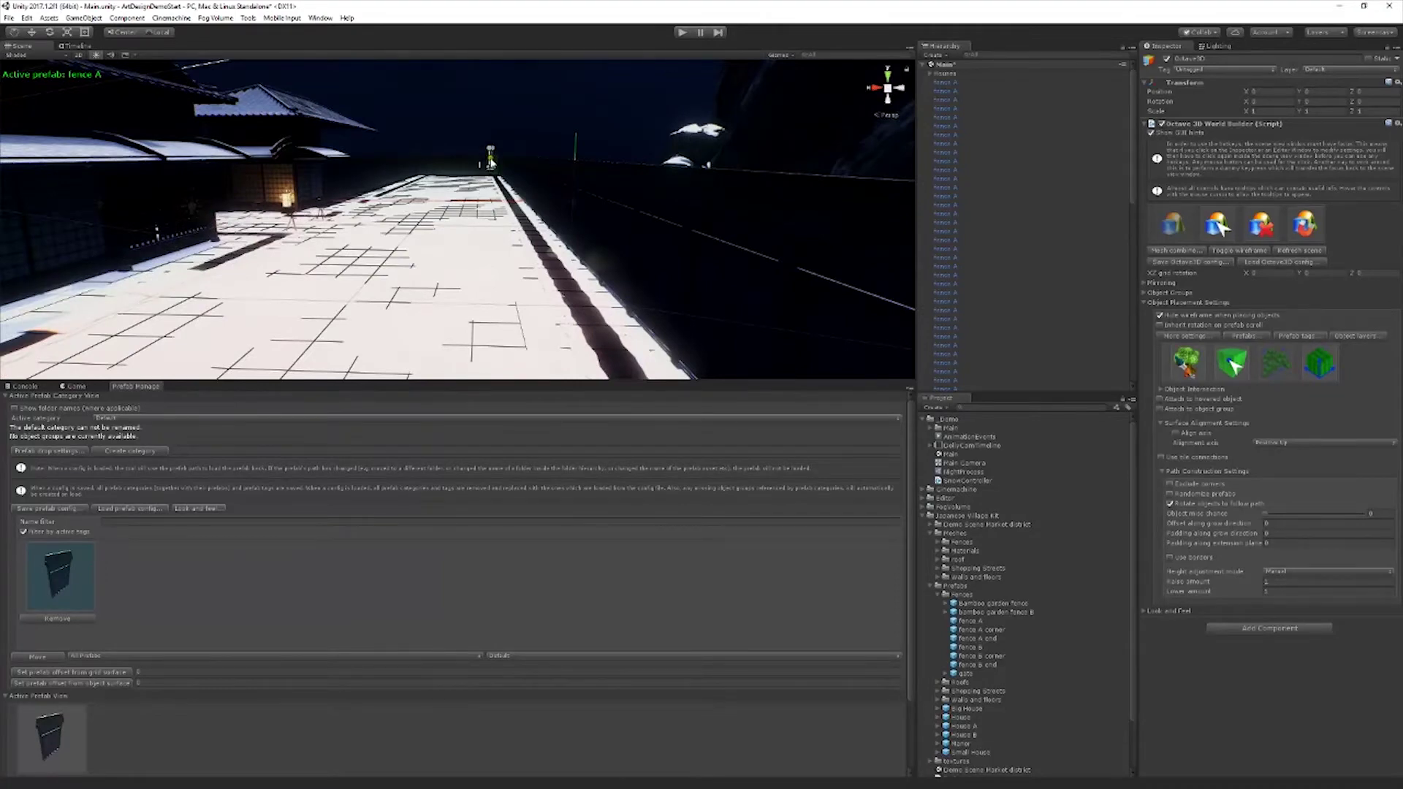
{"action": "key", "text": "w"}
{"action": "right_click_drag", "start_coordinate": [491, 160], "coordinate": [1094, 268]}
{"action": "key", "text": "s"}
{"action": "key", "text": "w"}
{"action": "key", "text": "s"}
{"action": "key", "text": "w"}
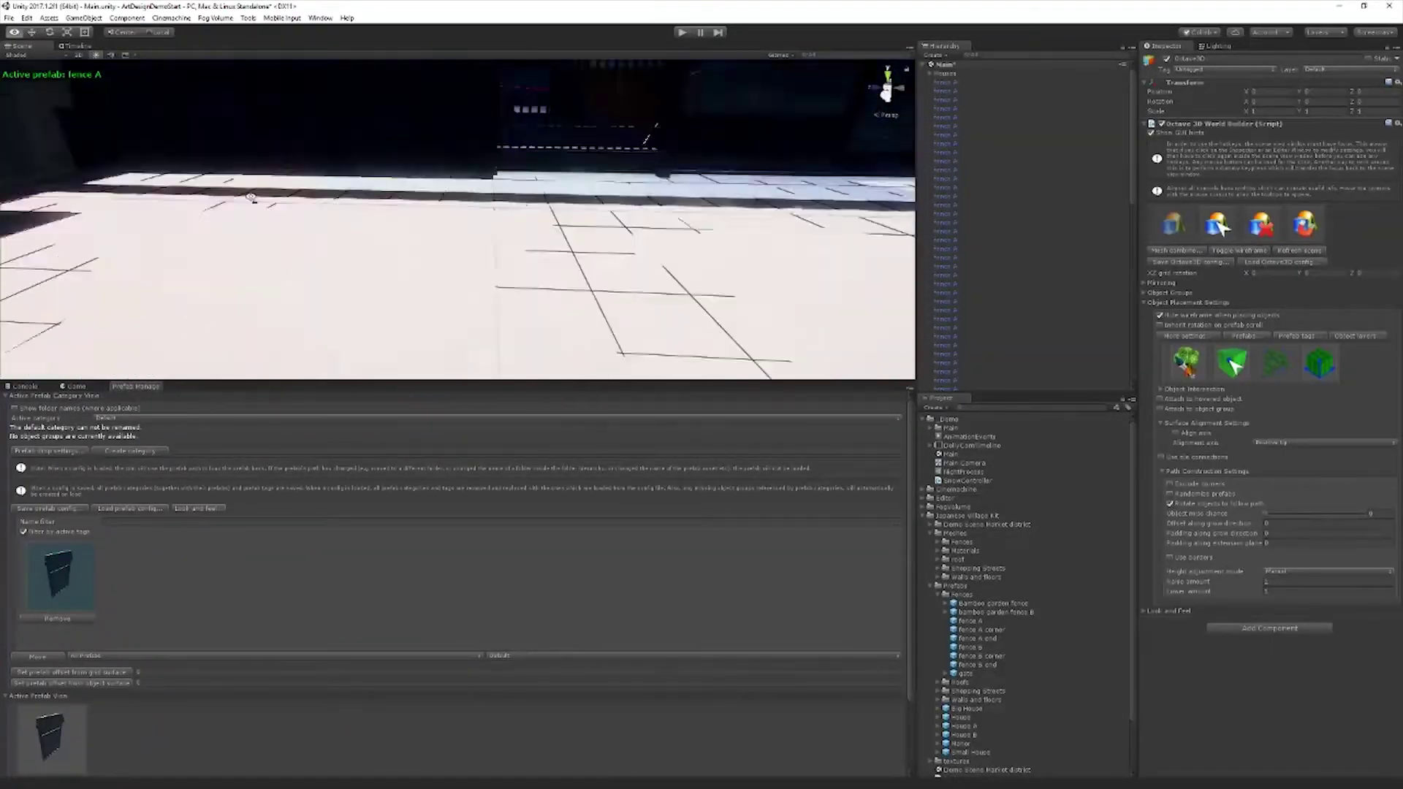
{"action": "right_click_drag", "start_coordinate": [250, 198], "coordinate": [464, 318]}
{"action": "key", "text": "w"}
{"action": "key", "text": "s"}
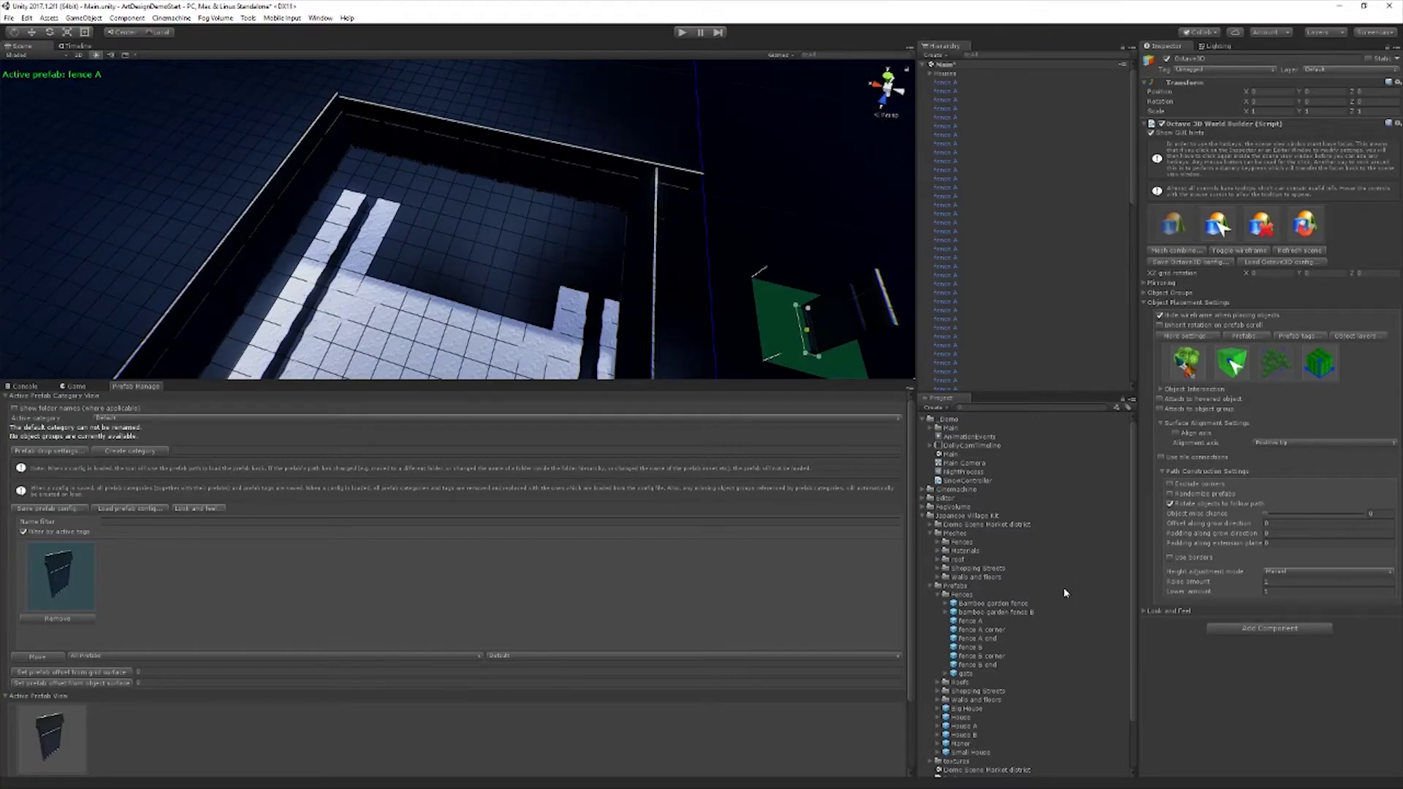
Step: Add the Paving ground dirt prefab from the Shopping Streets folder to the Default category and make it the active prefab
{"action": "left_click", "coordinate": [939, 595]}
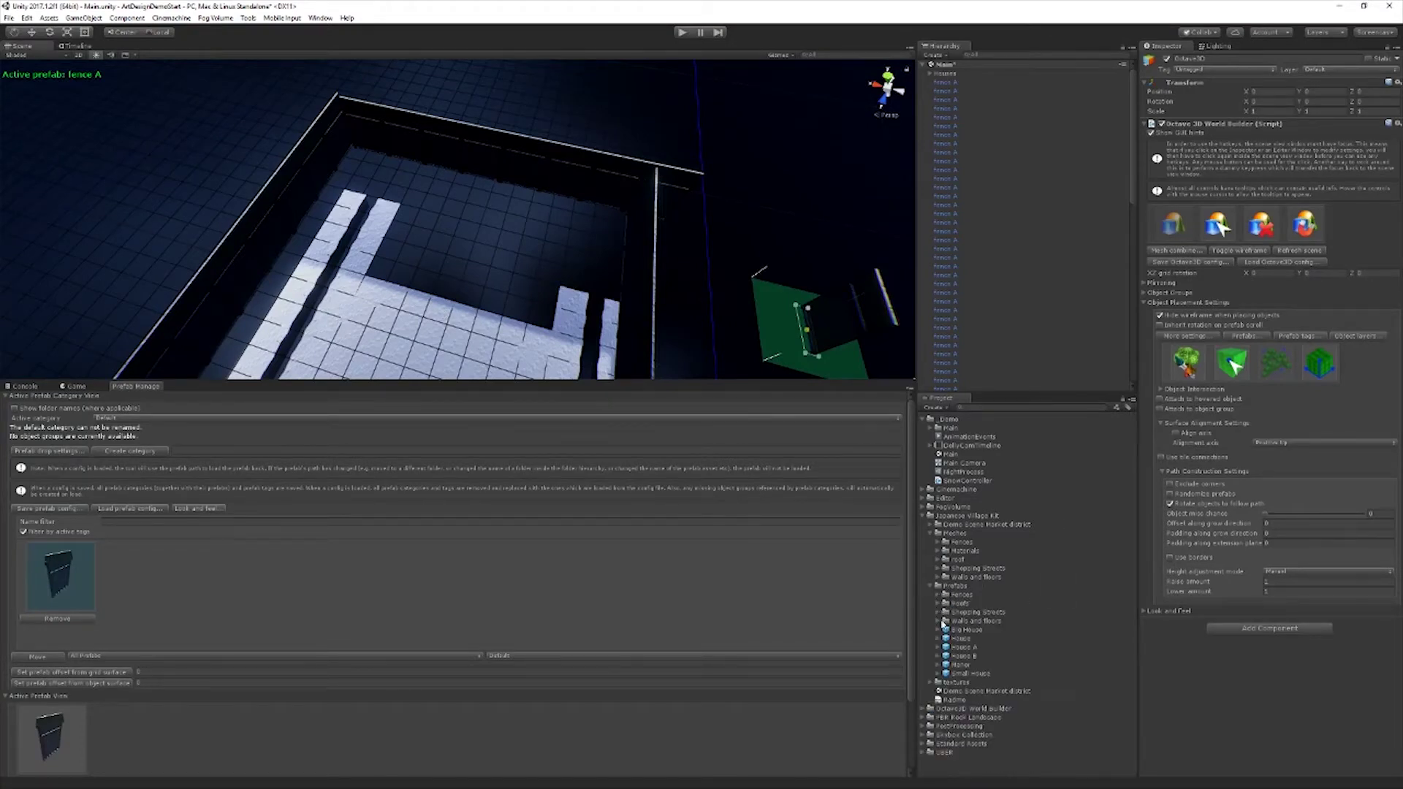
{"action": "left_click", "coordinate": [938, 612]}
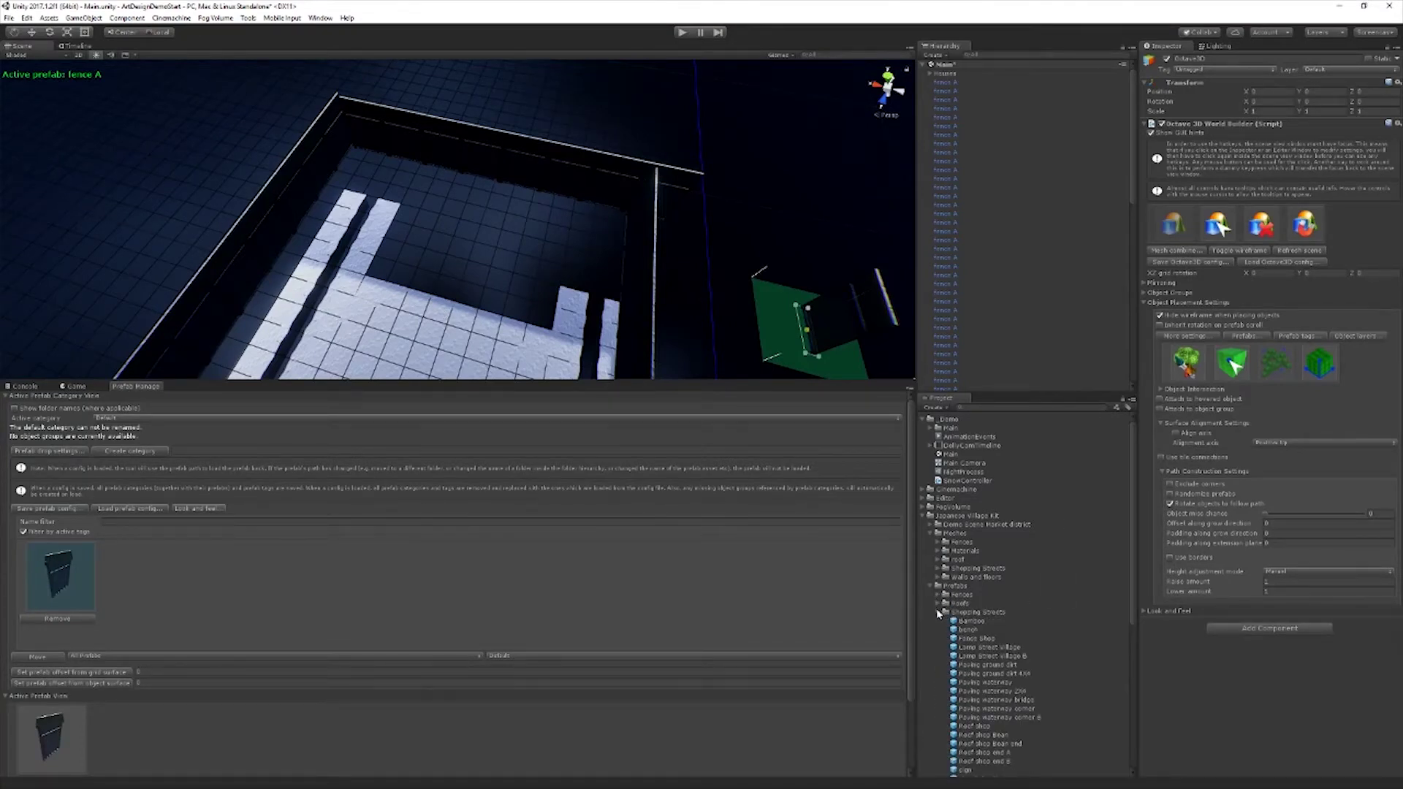
{"action": "scroll", "coordinate": [1066, 694], "scroll_direction": "up", "scroll_amount": 3}
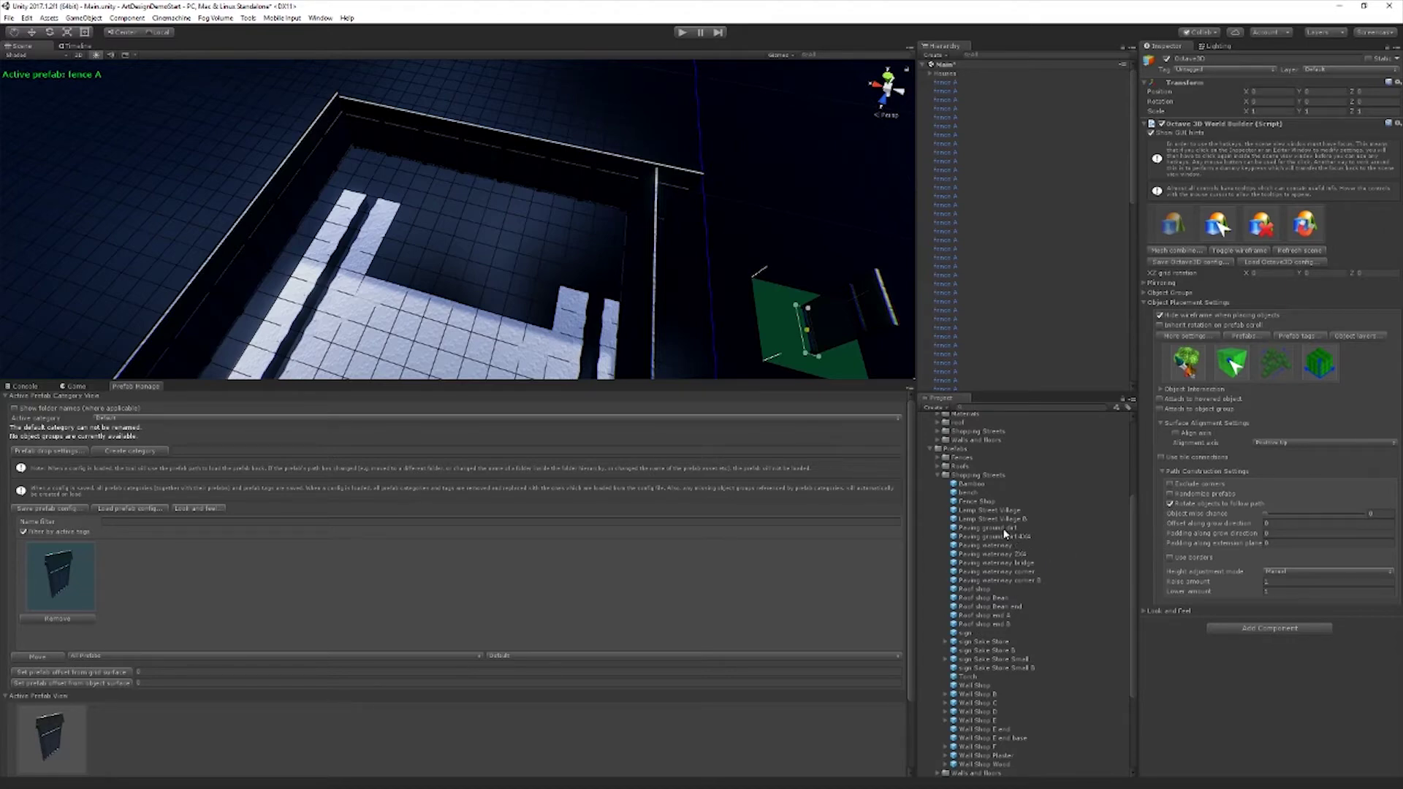
{"action": "left_click_drag", "start_coordinate": [1003, 532], "coordinate": [211, 585]}
{"action": "left_click", "coordinate": [145, 579]}
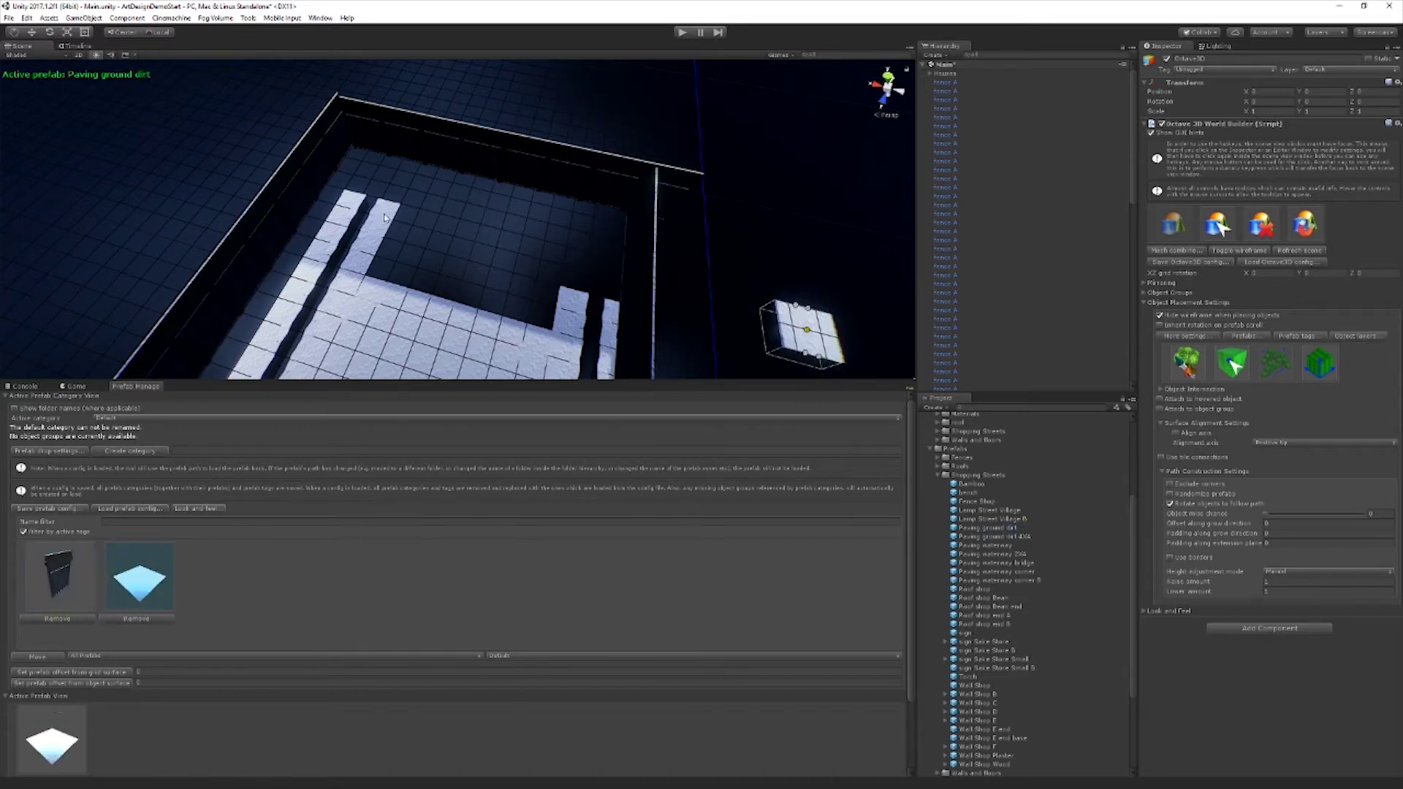
Step: Switch to block placement and try filling the unpaved strip along the end fence with Paving ground dirt
{"action": "left_click", "coordinate": [1321, 368]}
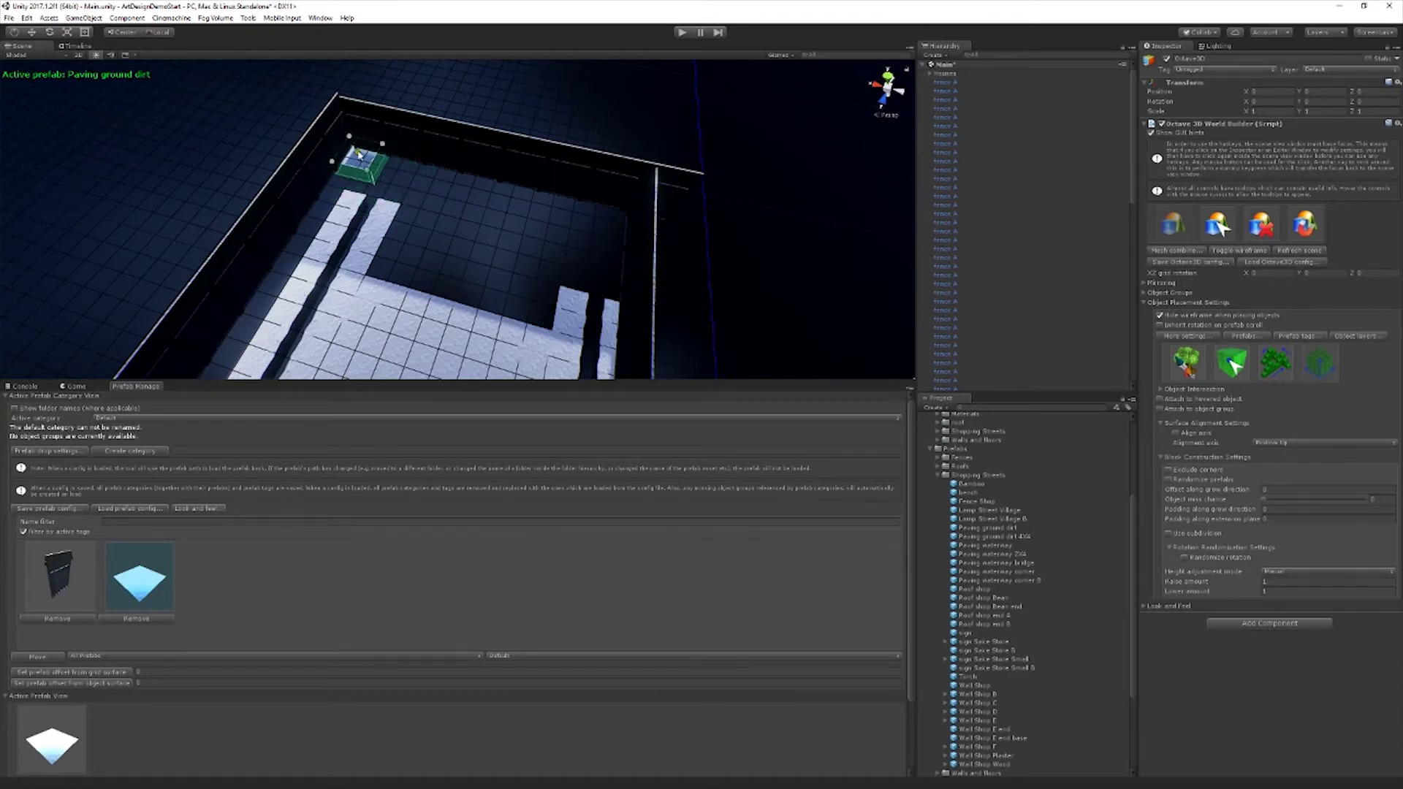
{"action": "left_click_drag", "start_coordinate": [358, 154], "coordinate": [678, 280]}
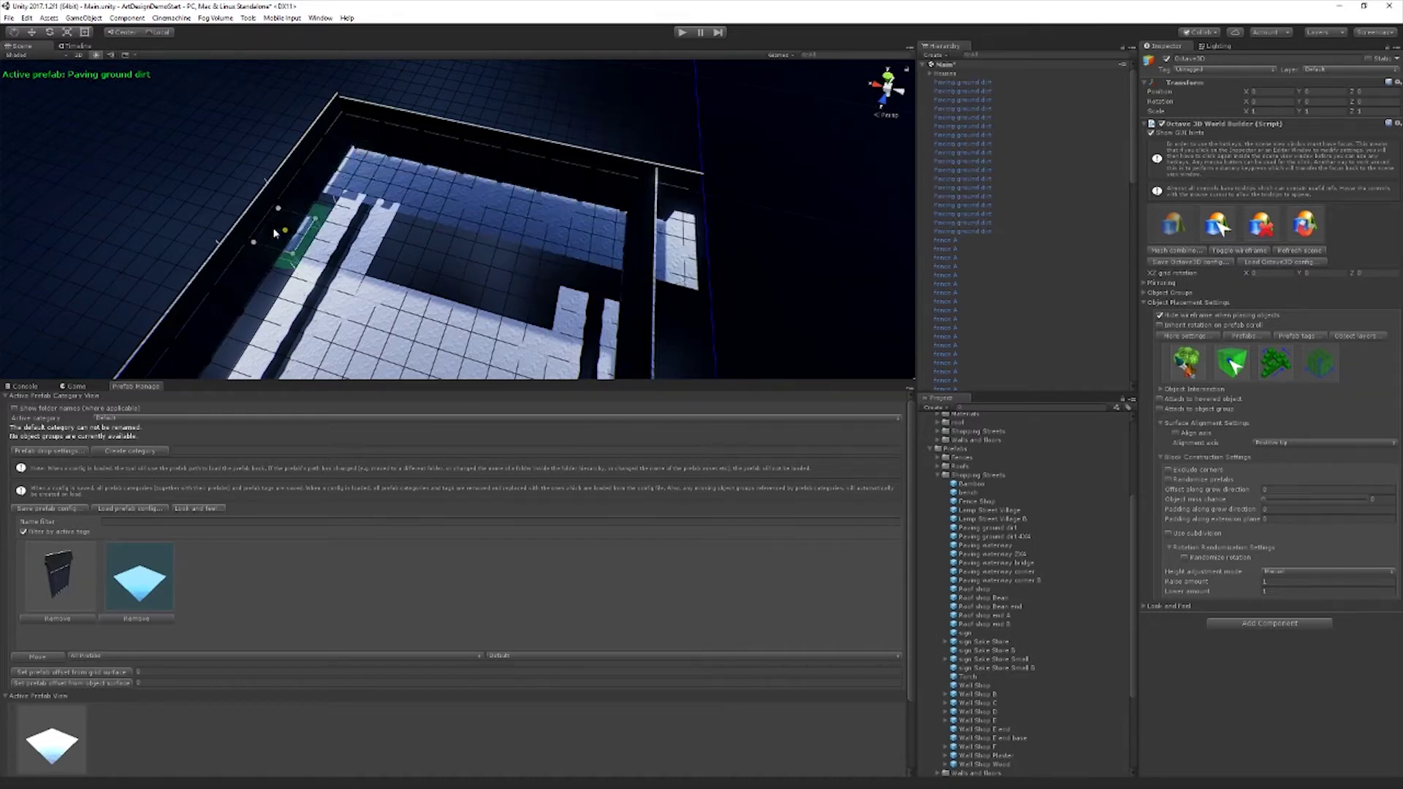
{"action": "right_click_drag", "start_coordinate": [453, 243], "coordinate": [384, 178]}
Step: Lay two adjoining block strips of Paving ground dirt across the unpaved area inside the end fence
{"action": "left_click_drag", "start_coordinate": [382, 178], "coordinate": [387, 167]}
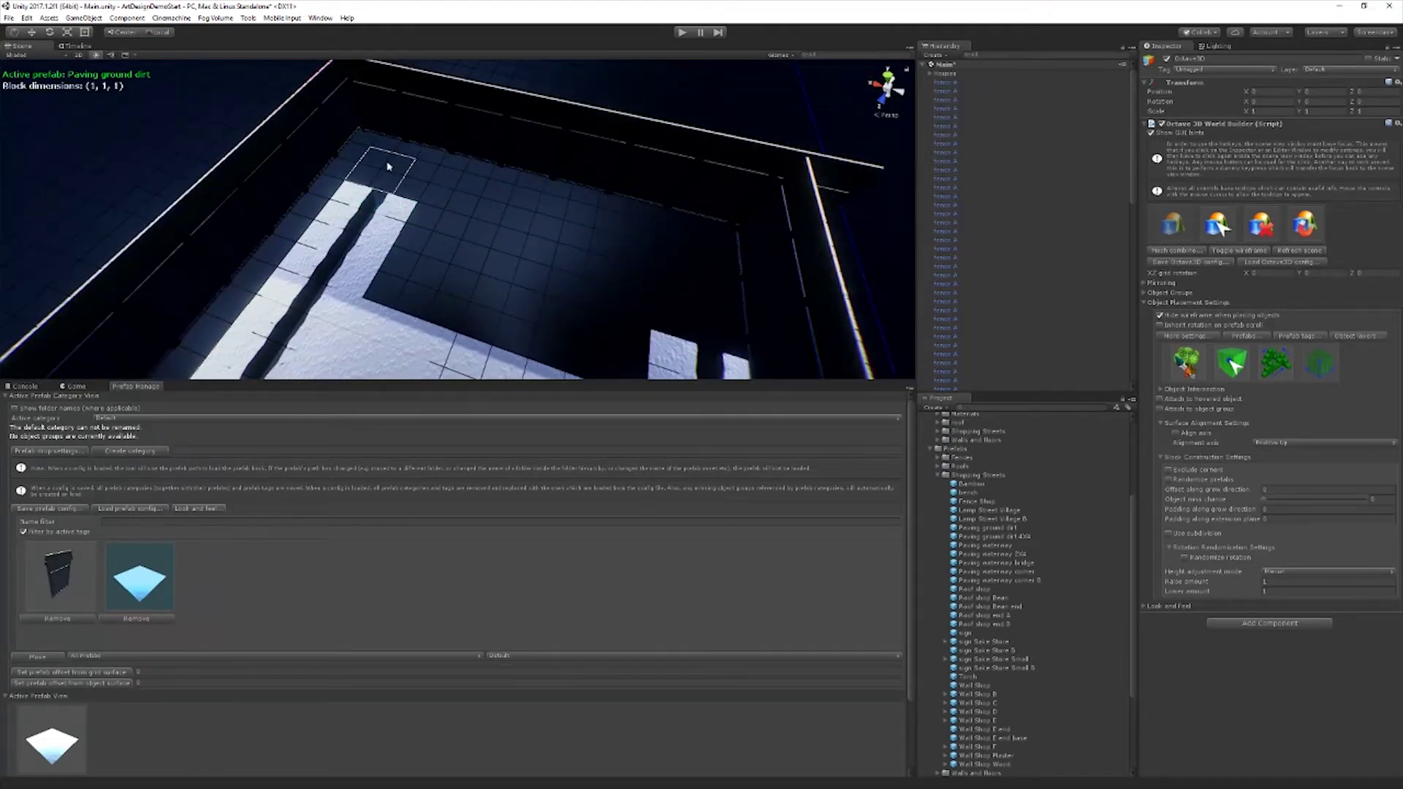
{"action": "left_click_drag", "start_coordinate": [479, 155], "coordinate": [750, 205]}
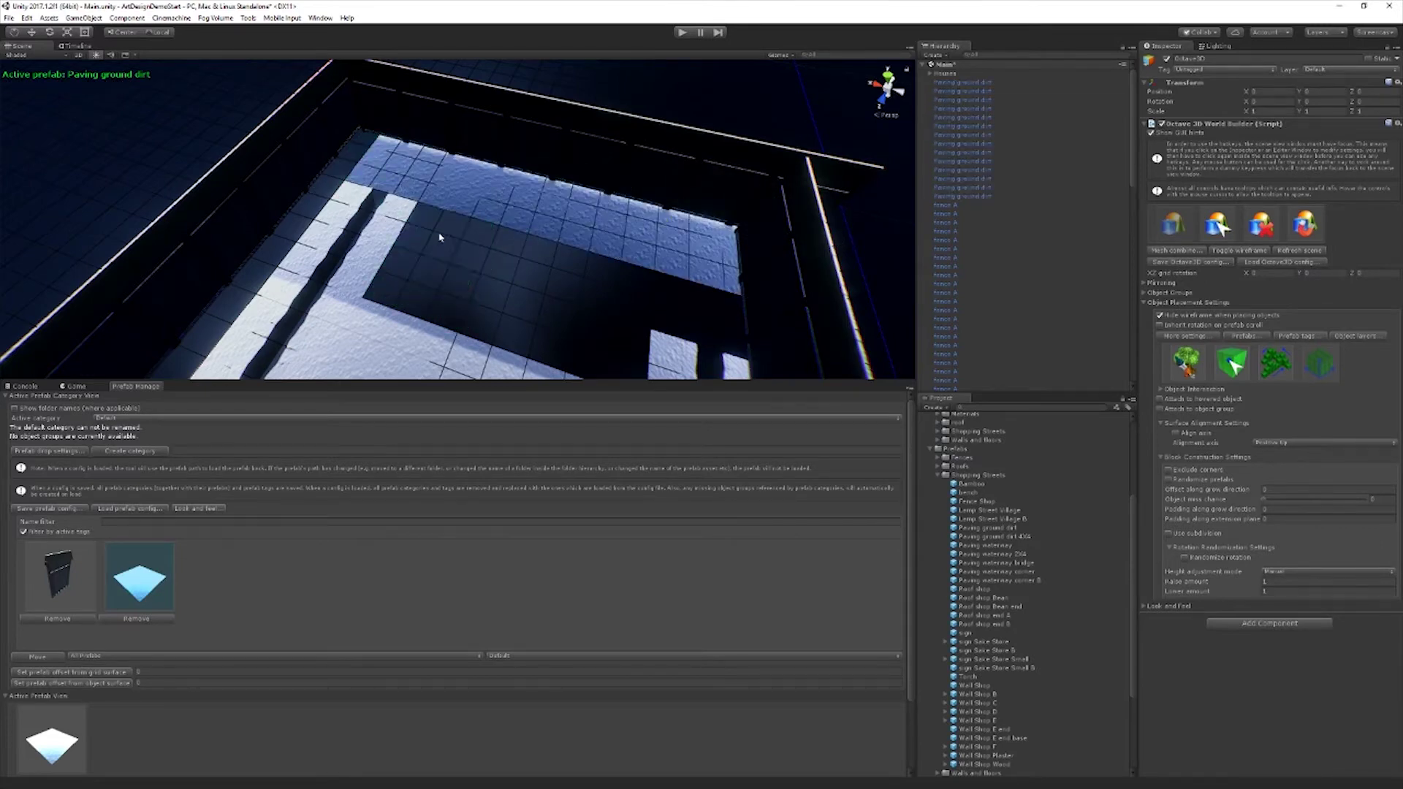
{"action": "left_click_drag", "start_coordinate": [439, 239], "coordinate": [808, 317]}
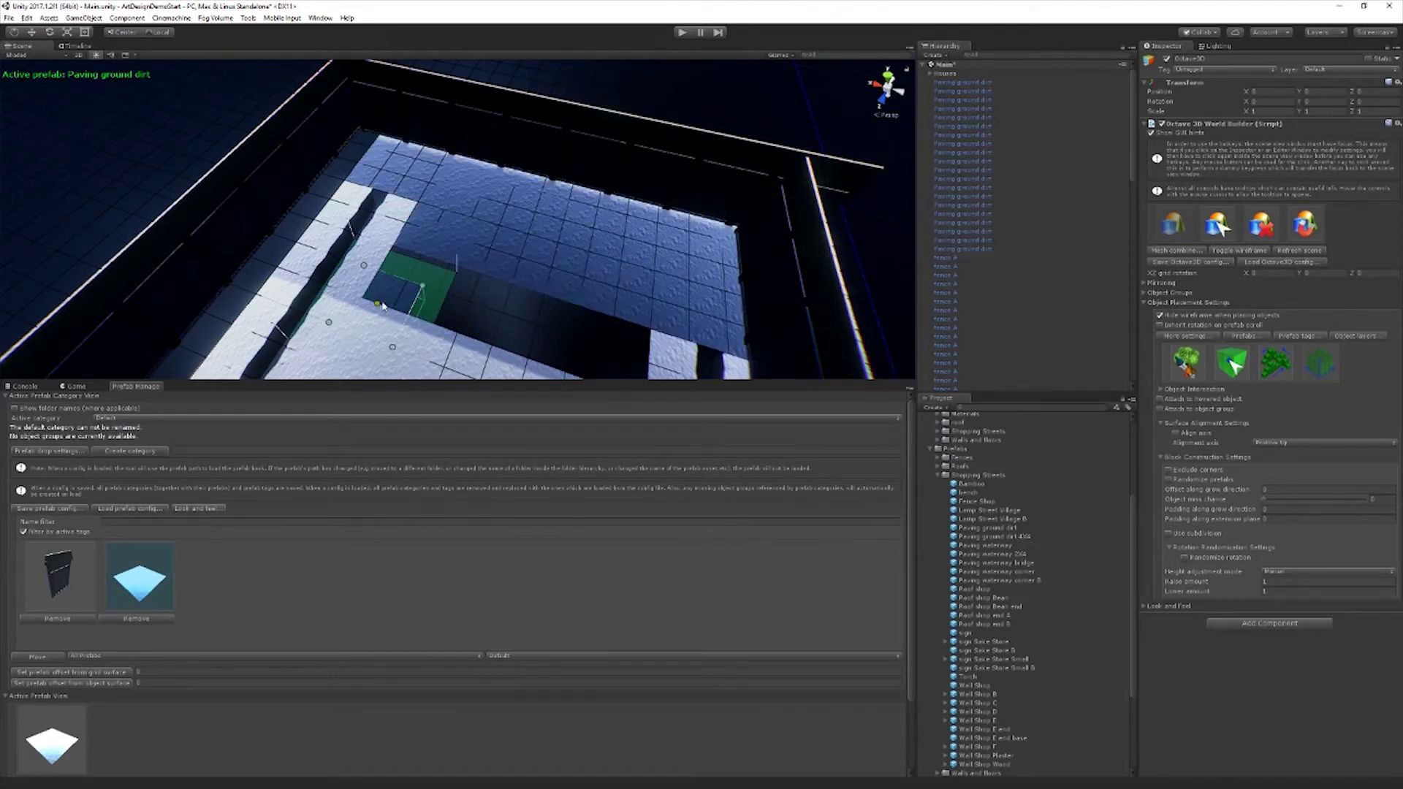
Step: Fill the remaining inner gap and lay a block strip of Paving ground dirt beside the side fence at this end
{"action": "left_click_drag", "start_coordinate": [415, 287], "coordinate": [626, 335]}
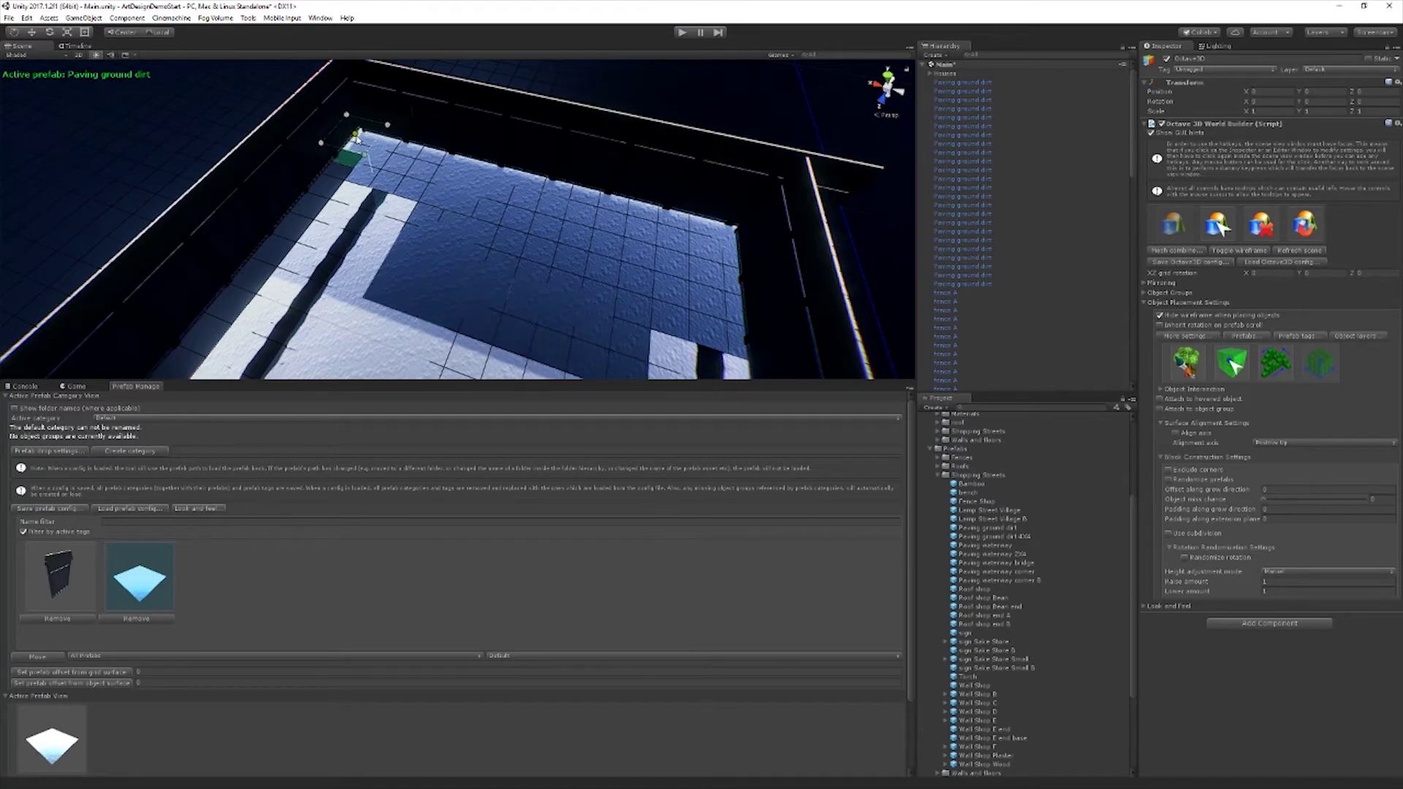
{"action": "left_click_drag", "start_coordinate": [349, 143], "coordinate": [149, 278]}
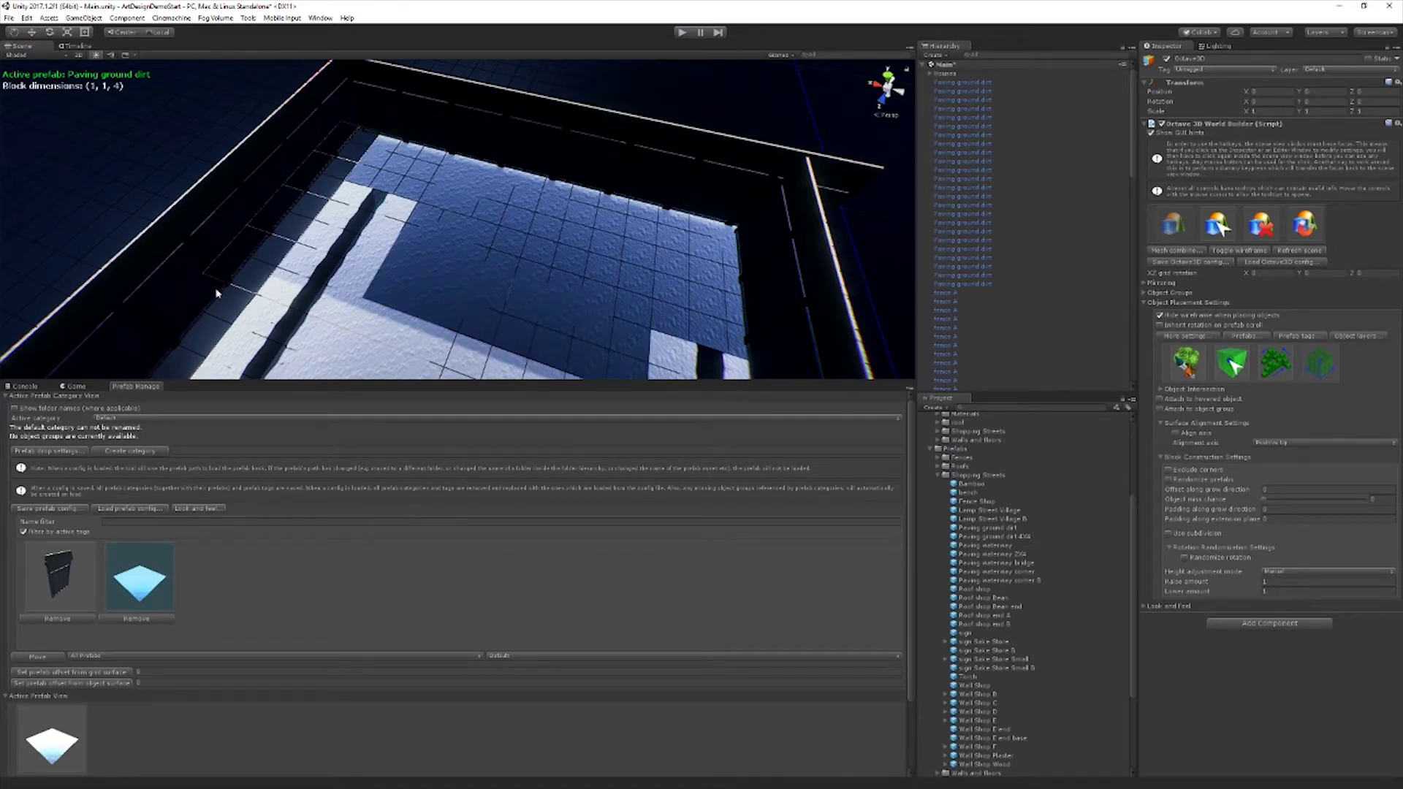
{"action": "right_click_drag", "start_coordinate": [217, 291], "coordinate": [142, 263]}
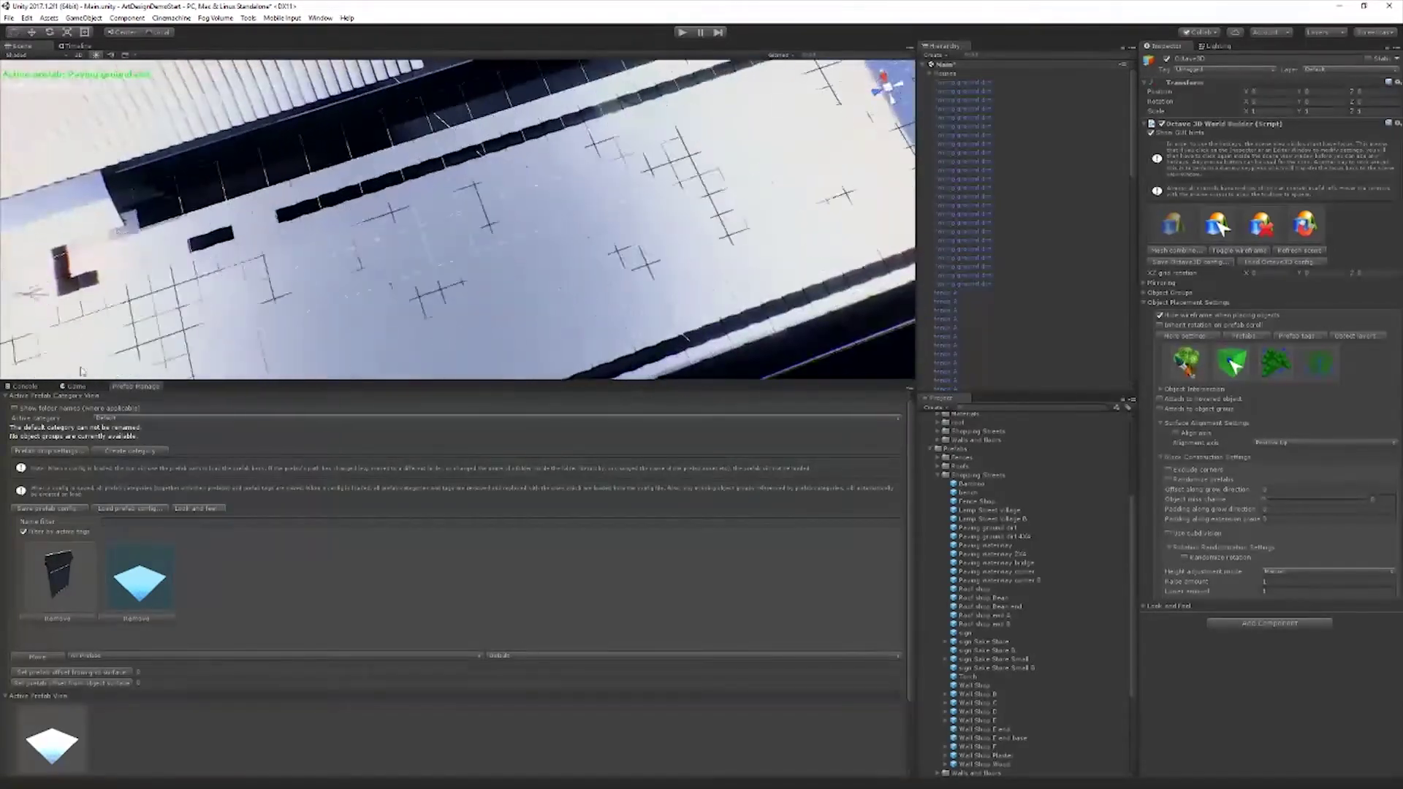
{"action": "left_click", "coordinate": [150, 218]}
Step: At the opposite end, fill the unpaved areas along the end fence, the side fence and the inner gap with Paving ground dirt blocks
{"action": "right_click_drag", "start_coordinate": [488, 130], "coordinate": [682, 126]}
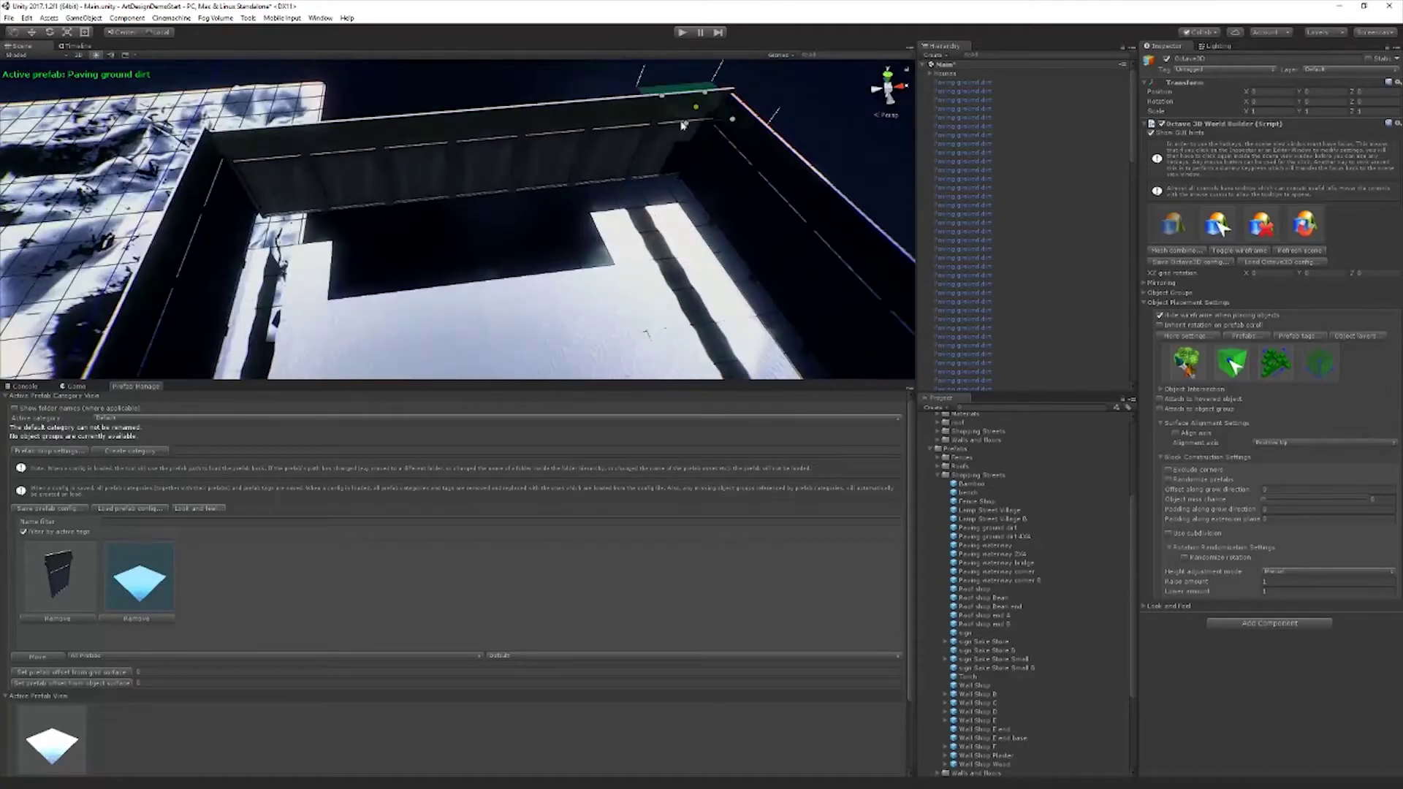
{"action": "left_click_drag", "start_coordinate": [269, 228], "coordinate": [765, 283]}
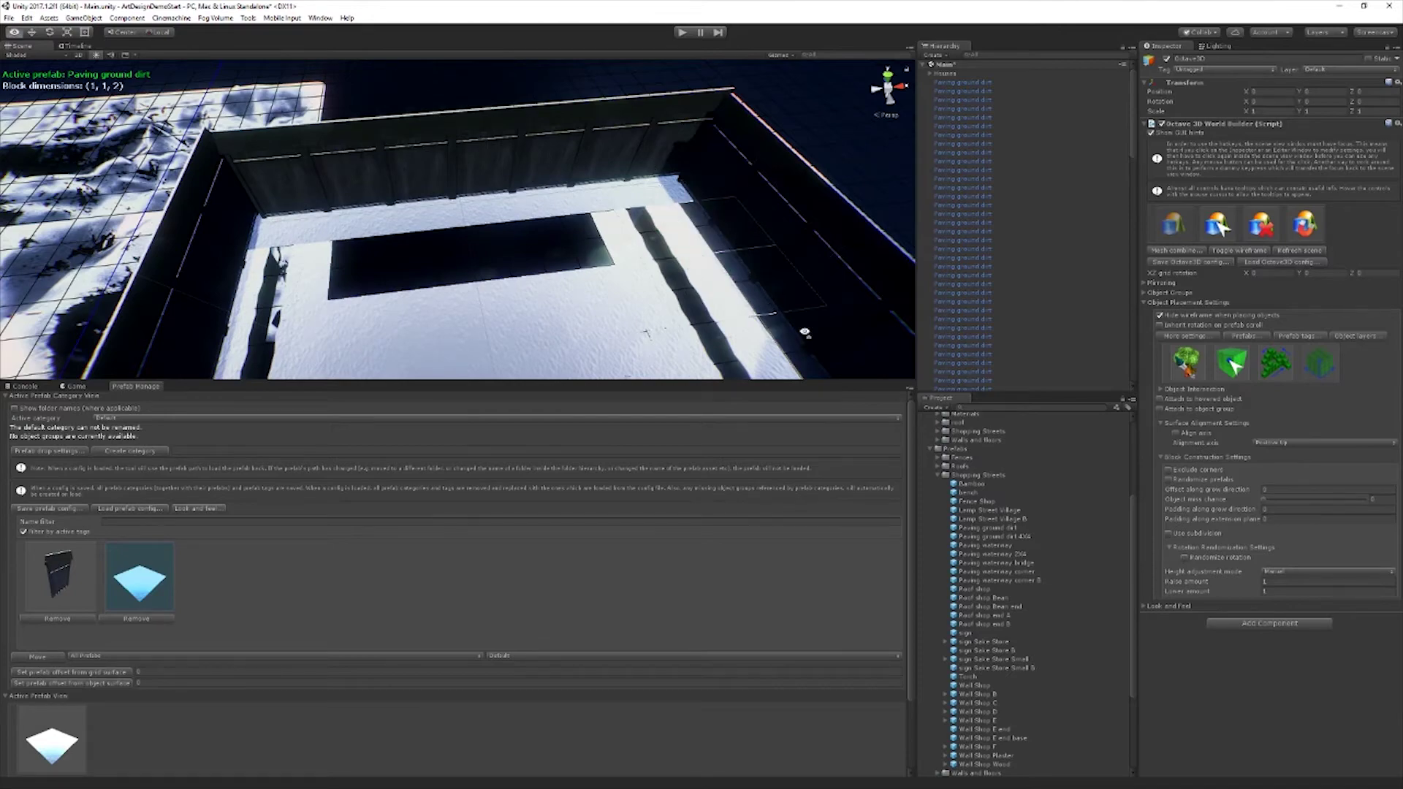
{"action": "left_click_drag", "start_coordinate": [804, 332], "coordinate": [670, 288], "text": "alt"}
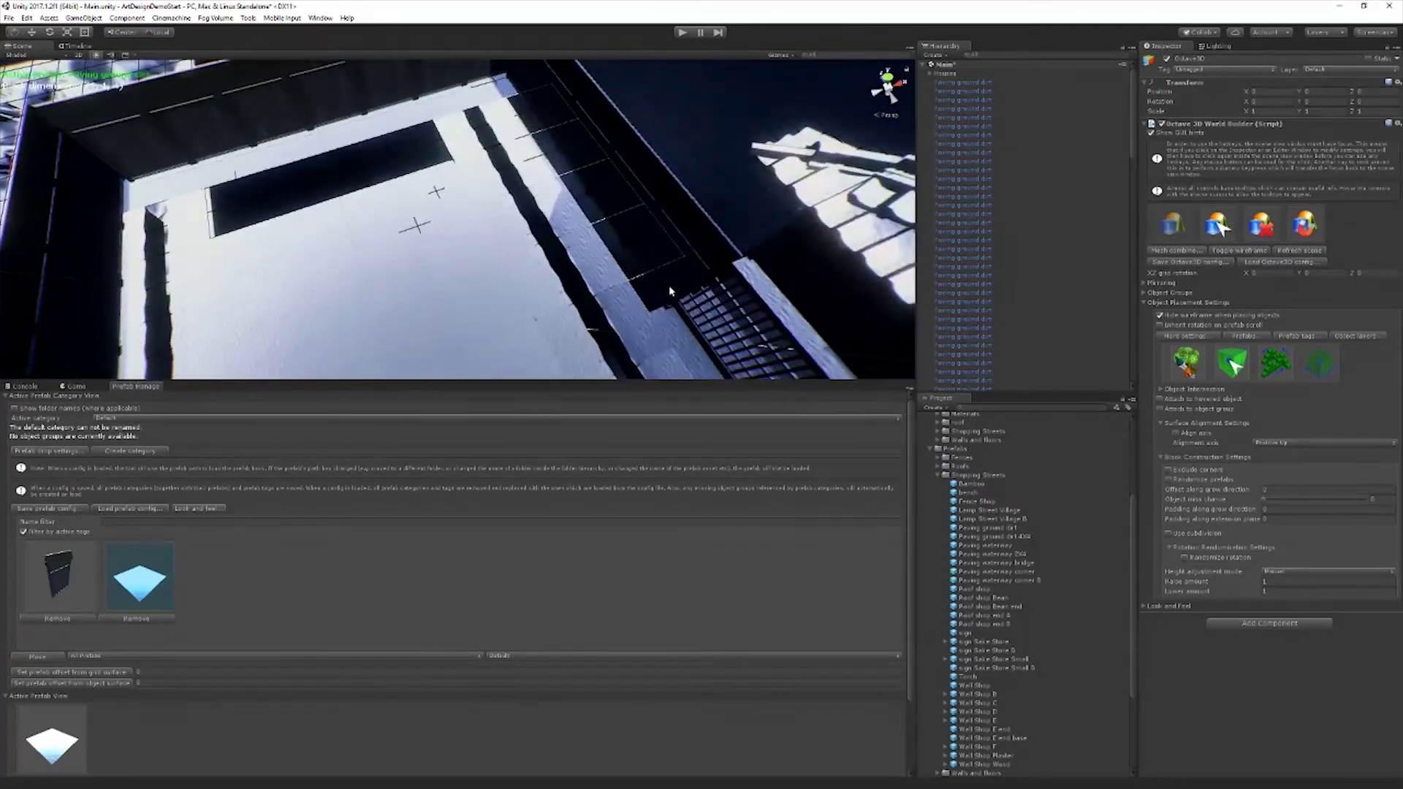
{"action": "left_click", "coordinate": [692, 315]}
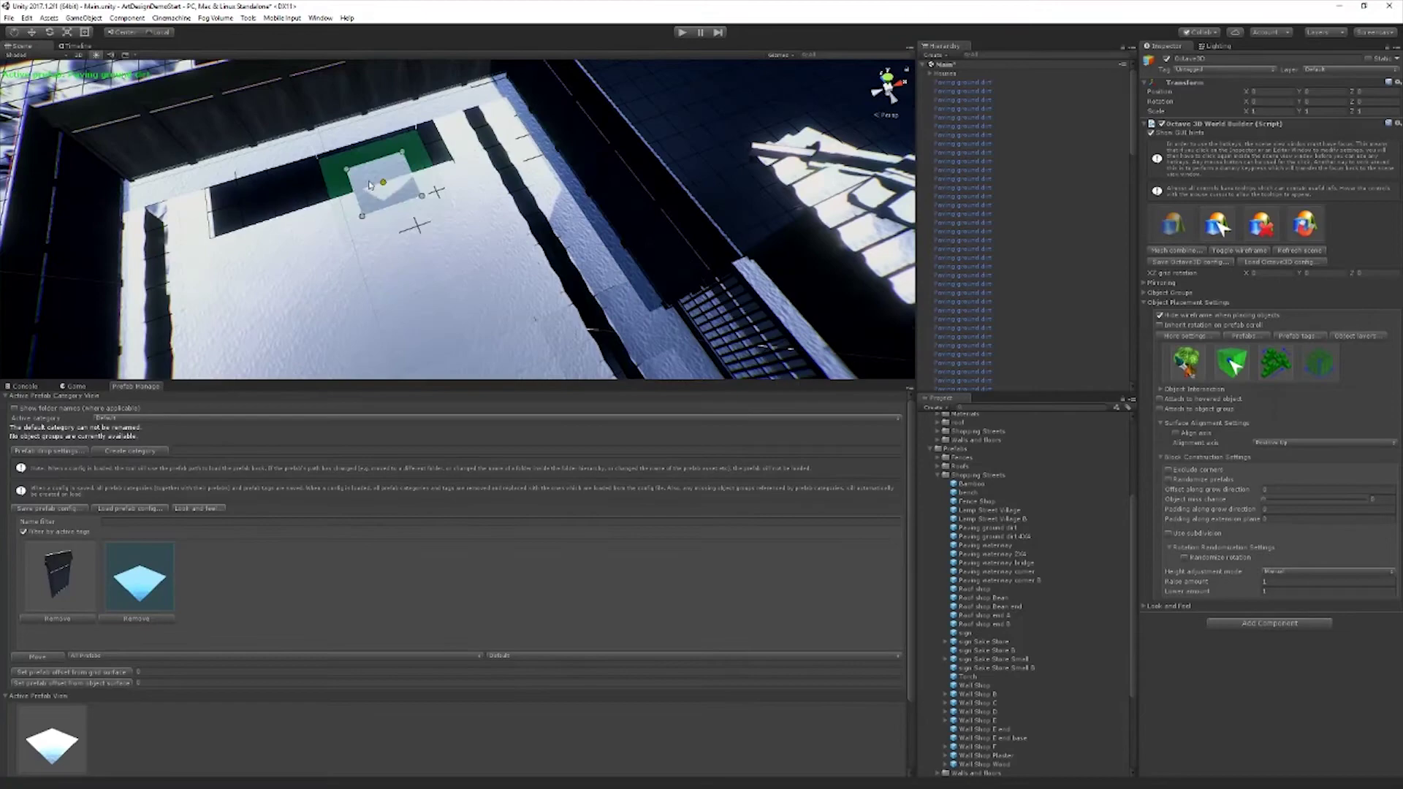
{"action": "left_click", "coordinate": [369, 185]}
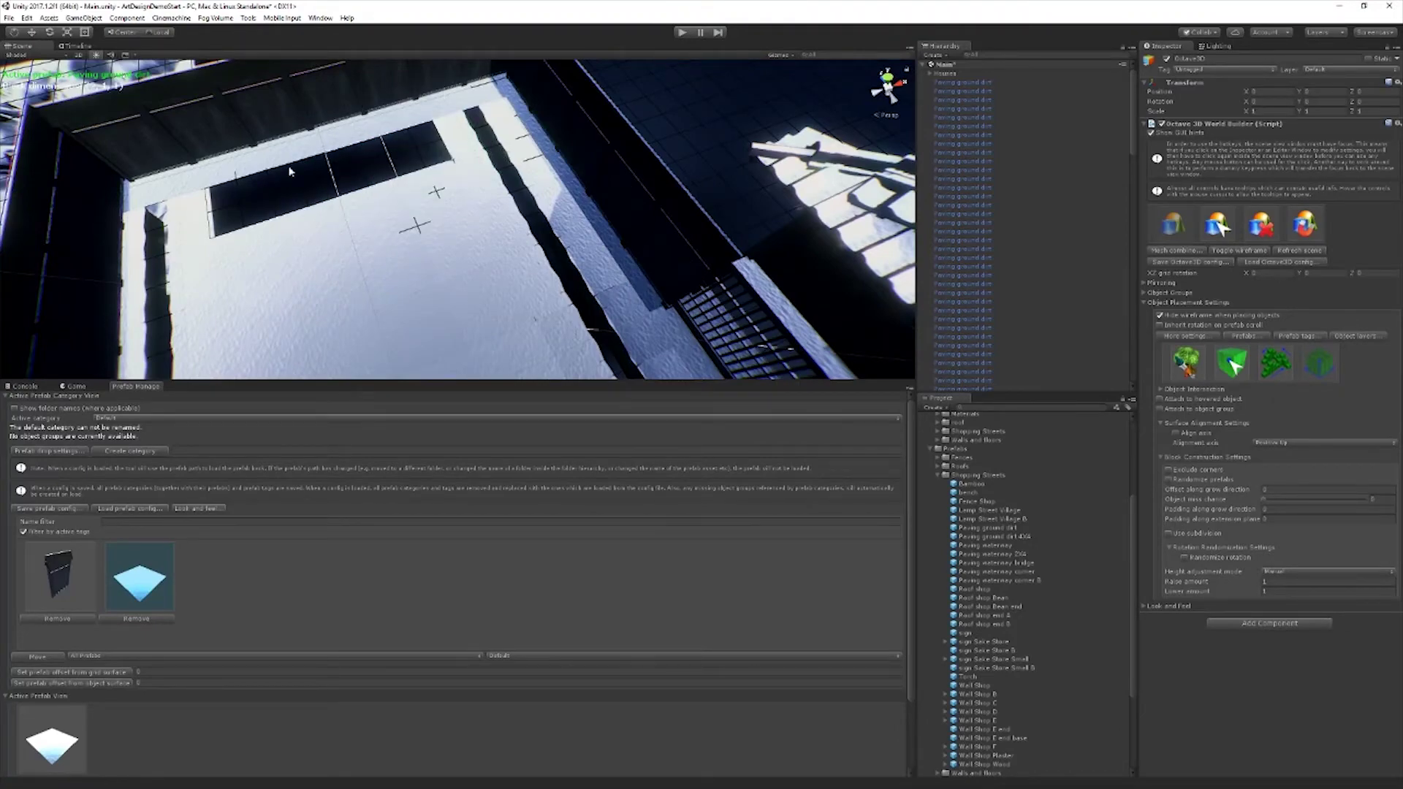
Step: Add the bench prefab from the Shopping Streets folder to the Default category and make it the active prefab
{"action": "right_click_drag", "start_coordinate": [221, 207], "coordinate": [1188, 730]}
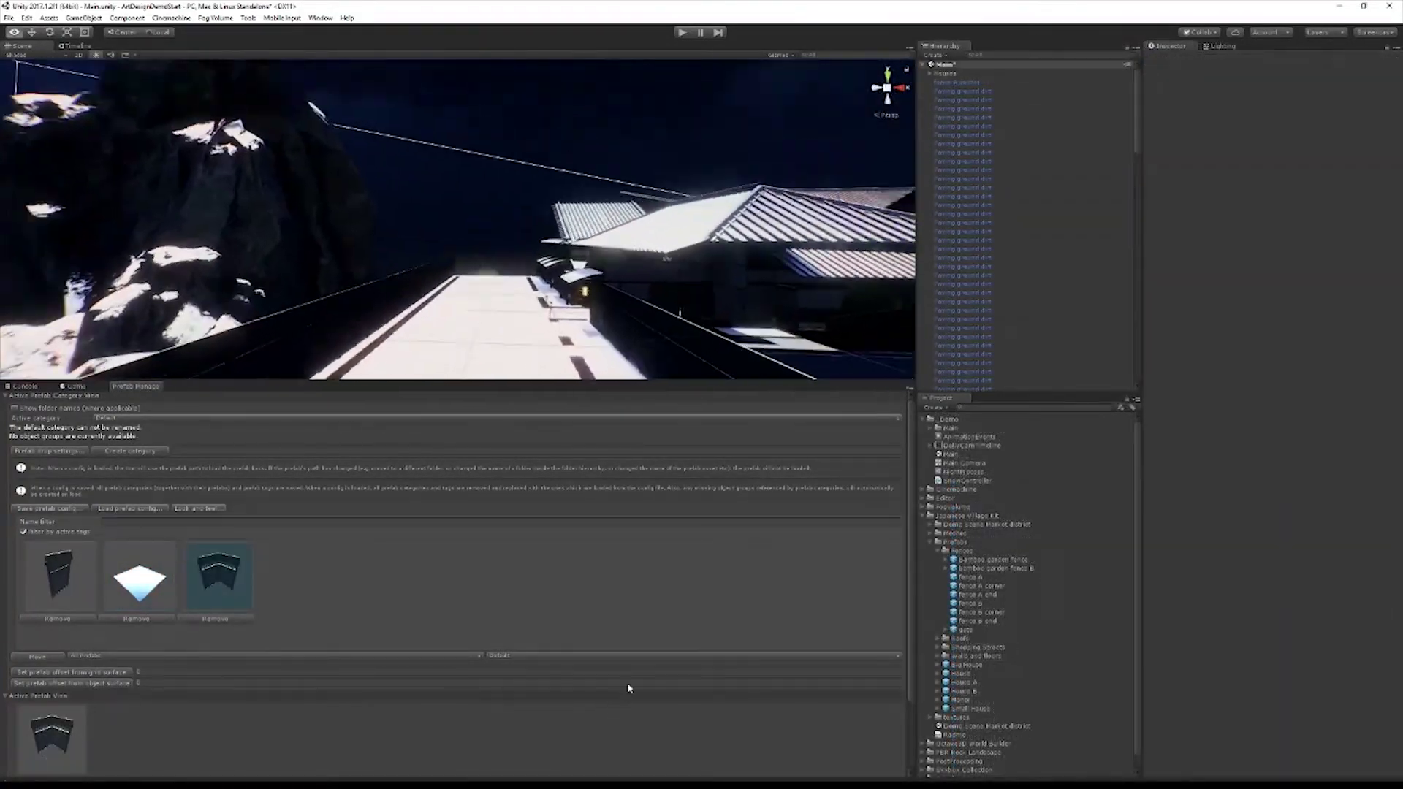
{"action": "right_click_drag", "start_coordinate": [644, 718], "coordinate": [919, 374]}
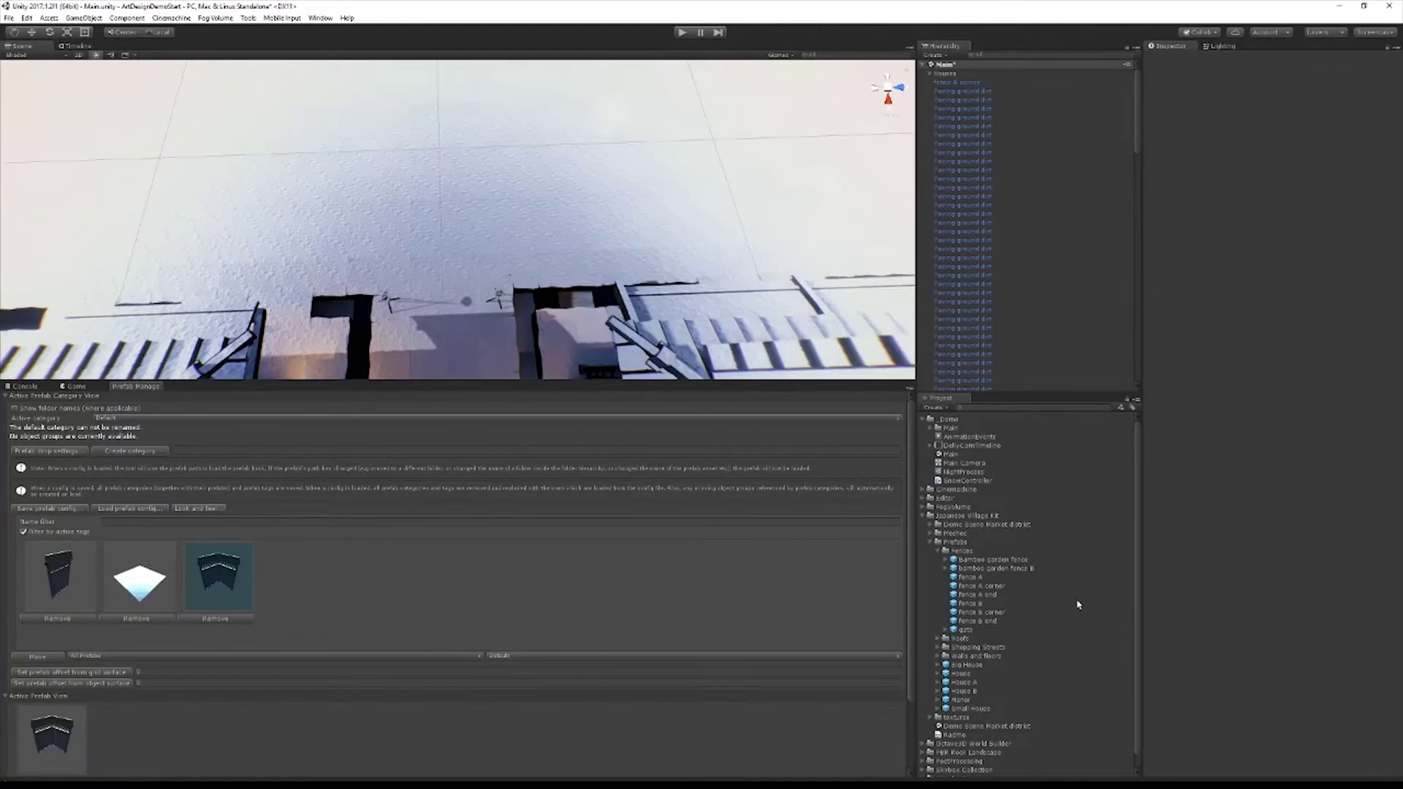
{"action": "left_click", "coordinate": [941, 553]}
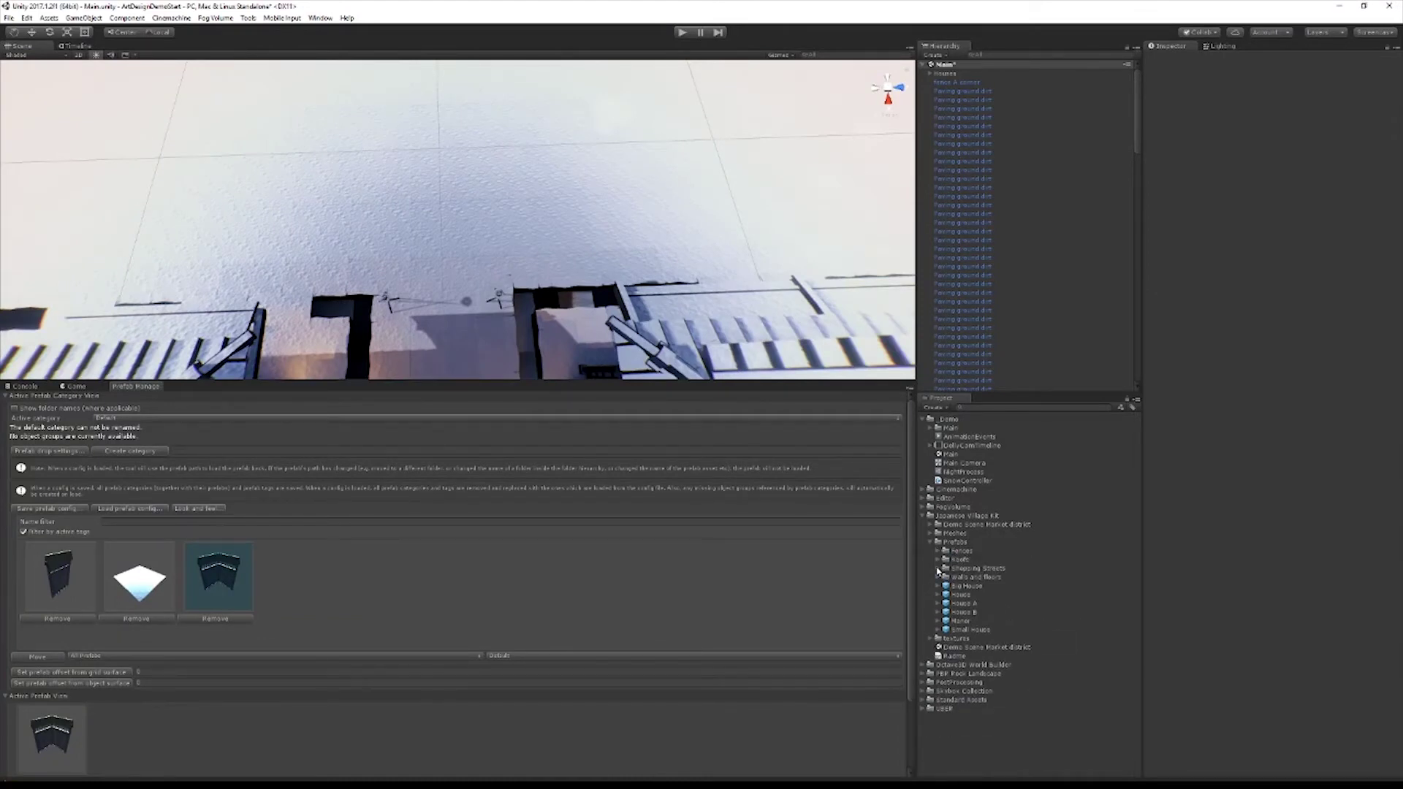
{"action": "left_click", "coordinate": [938, 568]}
{"action": "left_click_drag", "start_coordinate": [965, 592], "coordinate": [131, 621]}
{"action": "left_click", "coordinate": [65, 612]}
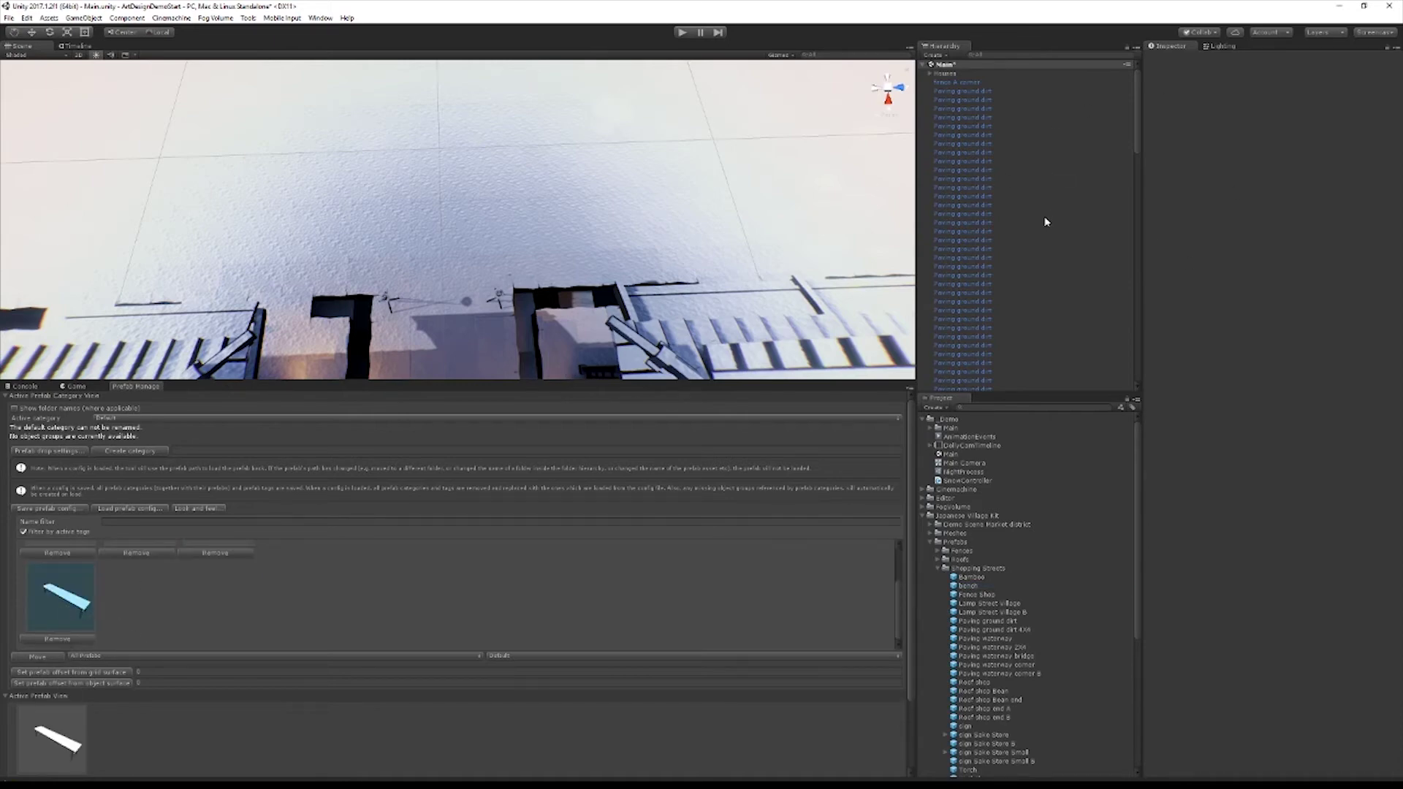
Step: Turn the bench 90° about the vertical axis and place one on each side of the passage between the two buildings
{"action": "key", "text": "End"}
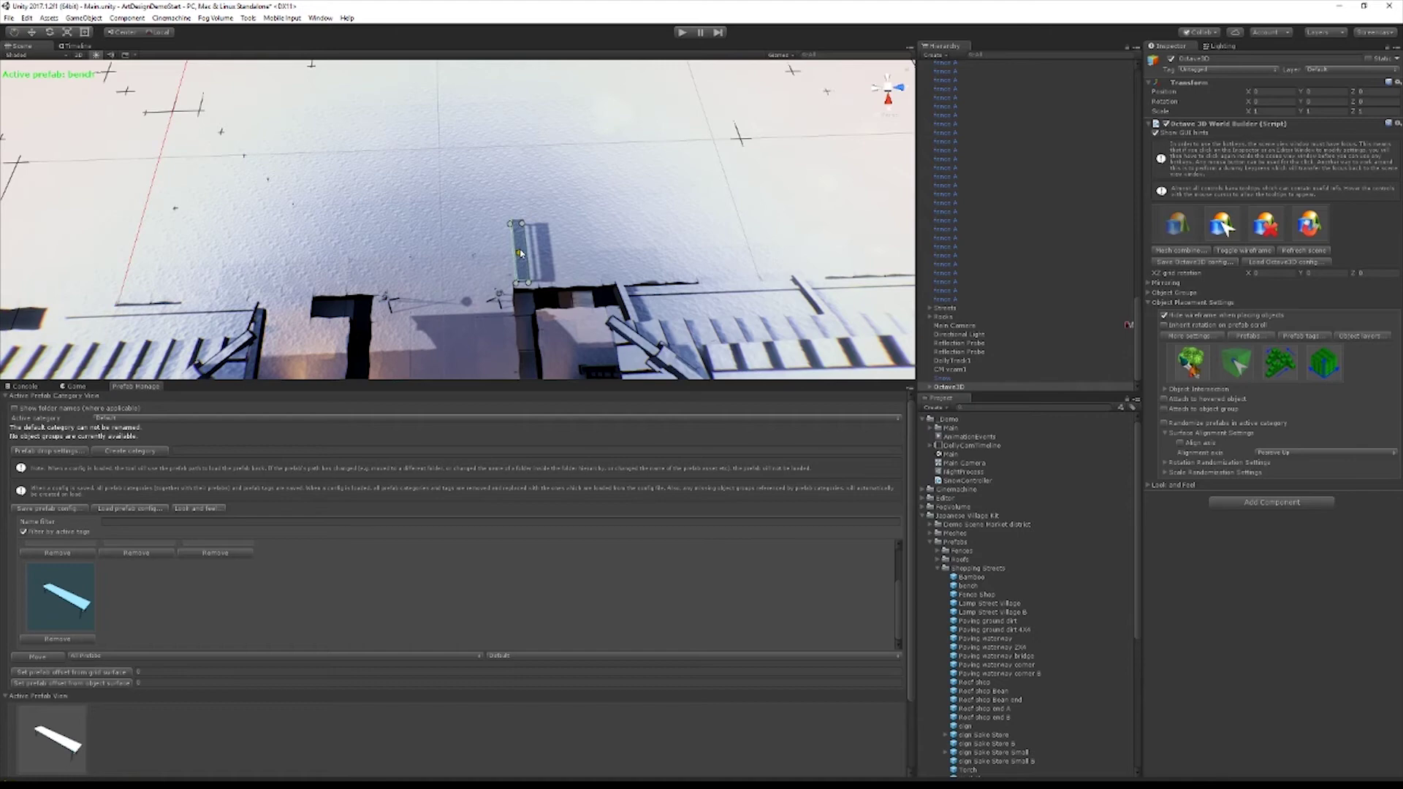
{"action": "key", "text": "x"}
{"action": "key", "text": "y"}
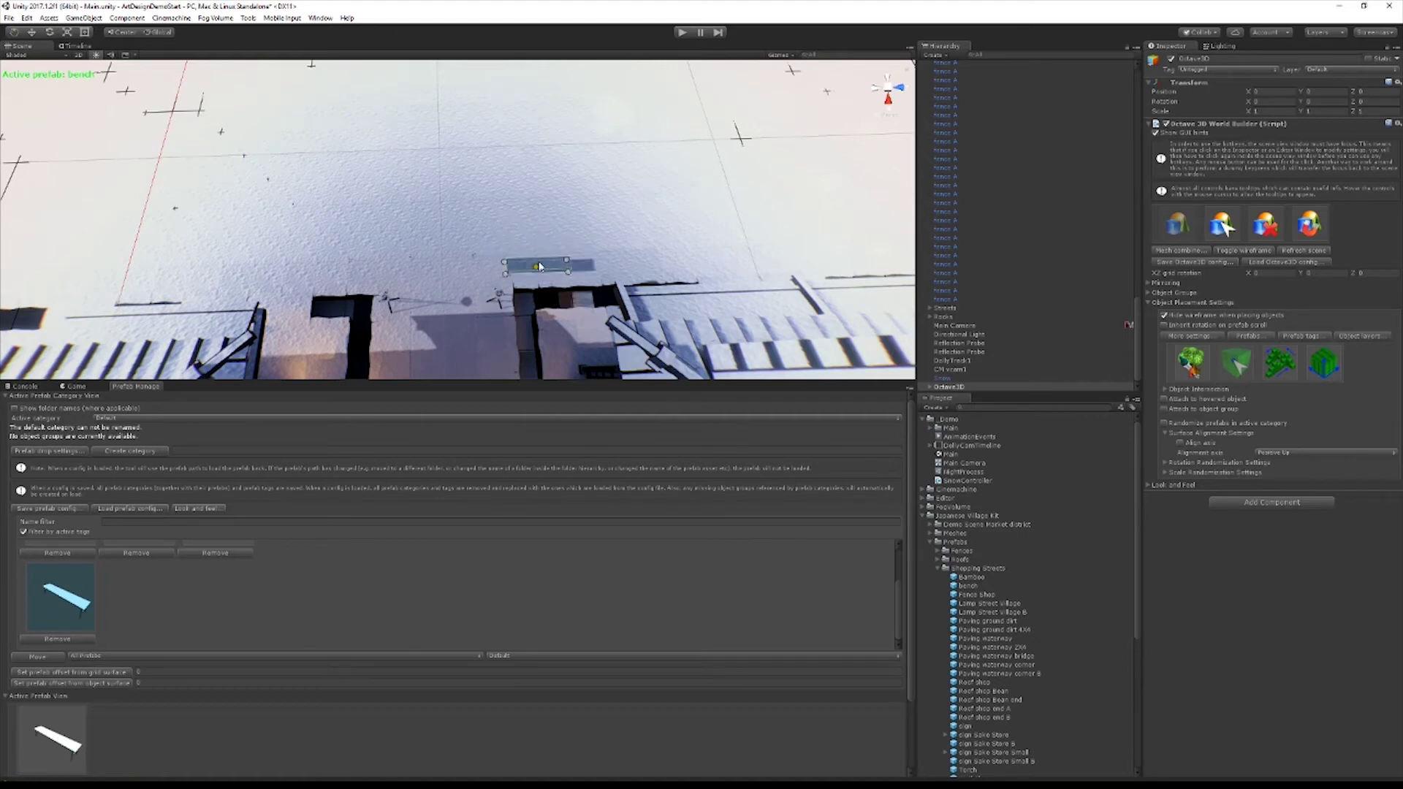
{"action": "left_click", "coordinate": [555, 276]}
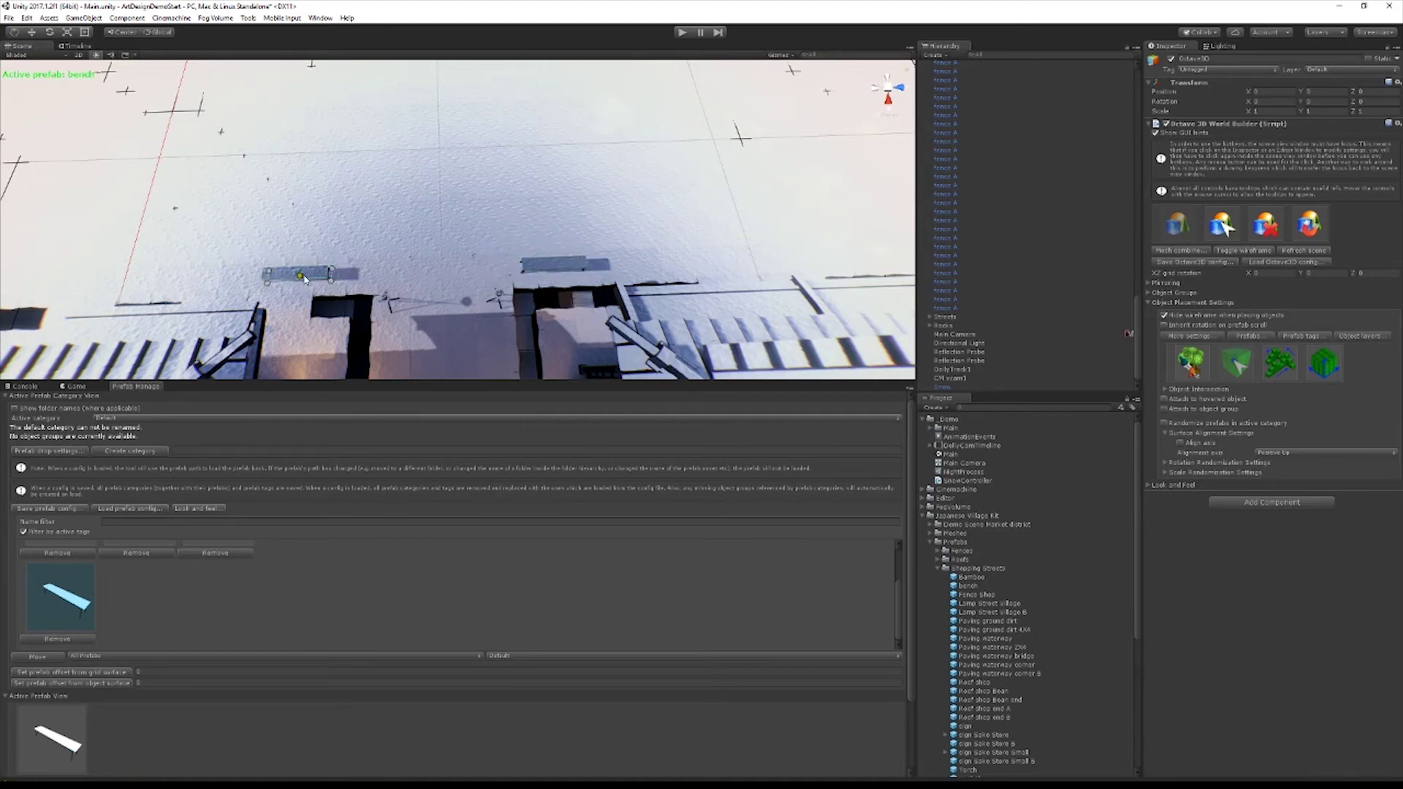
{"action": "left_click", "coordinate": [331, 282]}
Step: Place two more benches along the fence on the opposite side of the street, facing the passage
{"action": "middle_click_drag", "start_coordinate": [395, 132], "coordinate": [406, 175]}
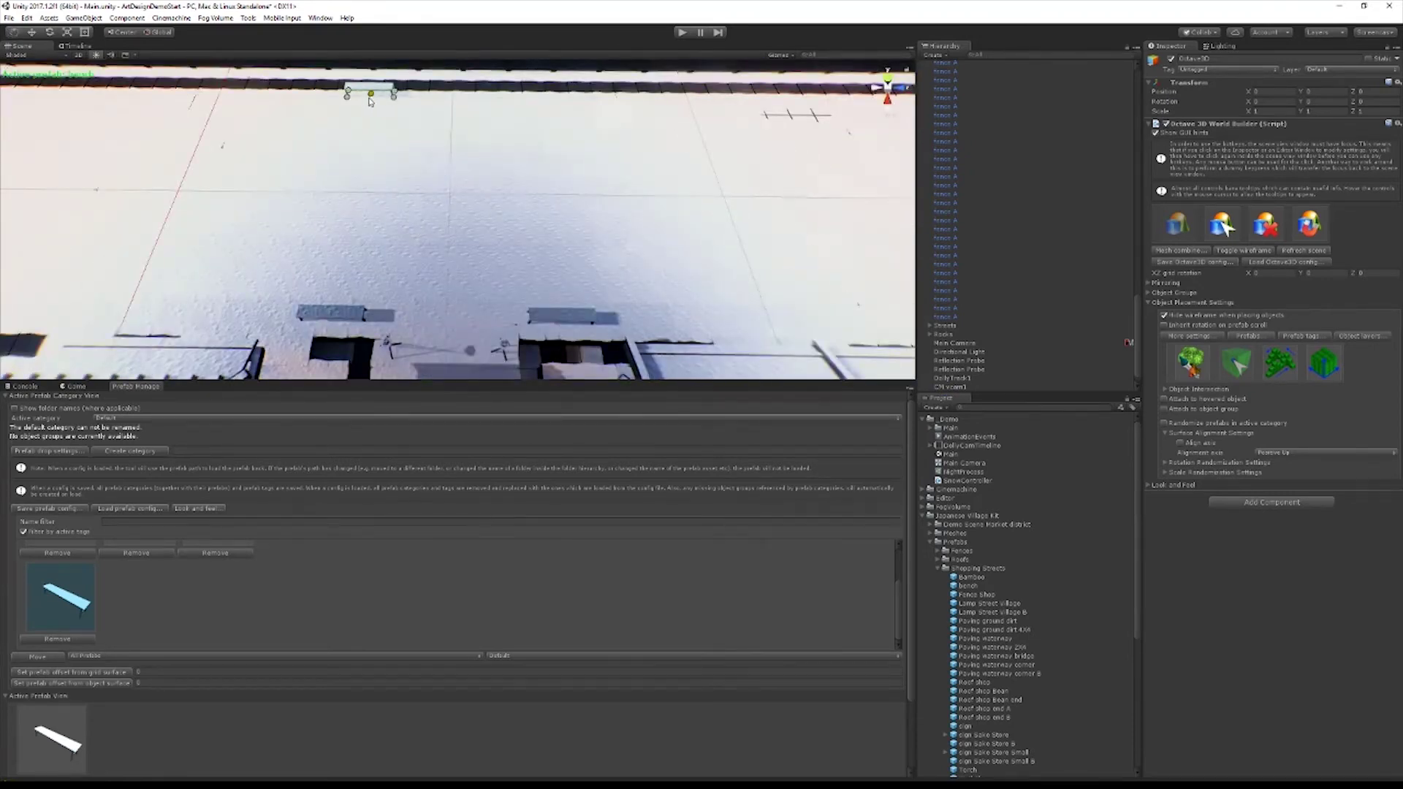
{"action": "left_click", "coordinate": [369, 100]}
{"action": "left_click", "coordinate": [548, 102]}
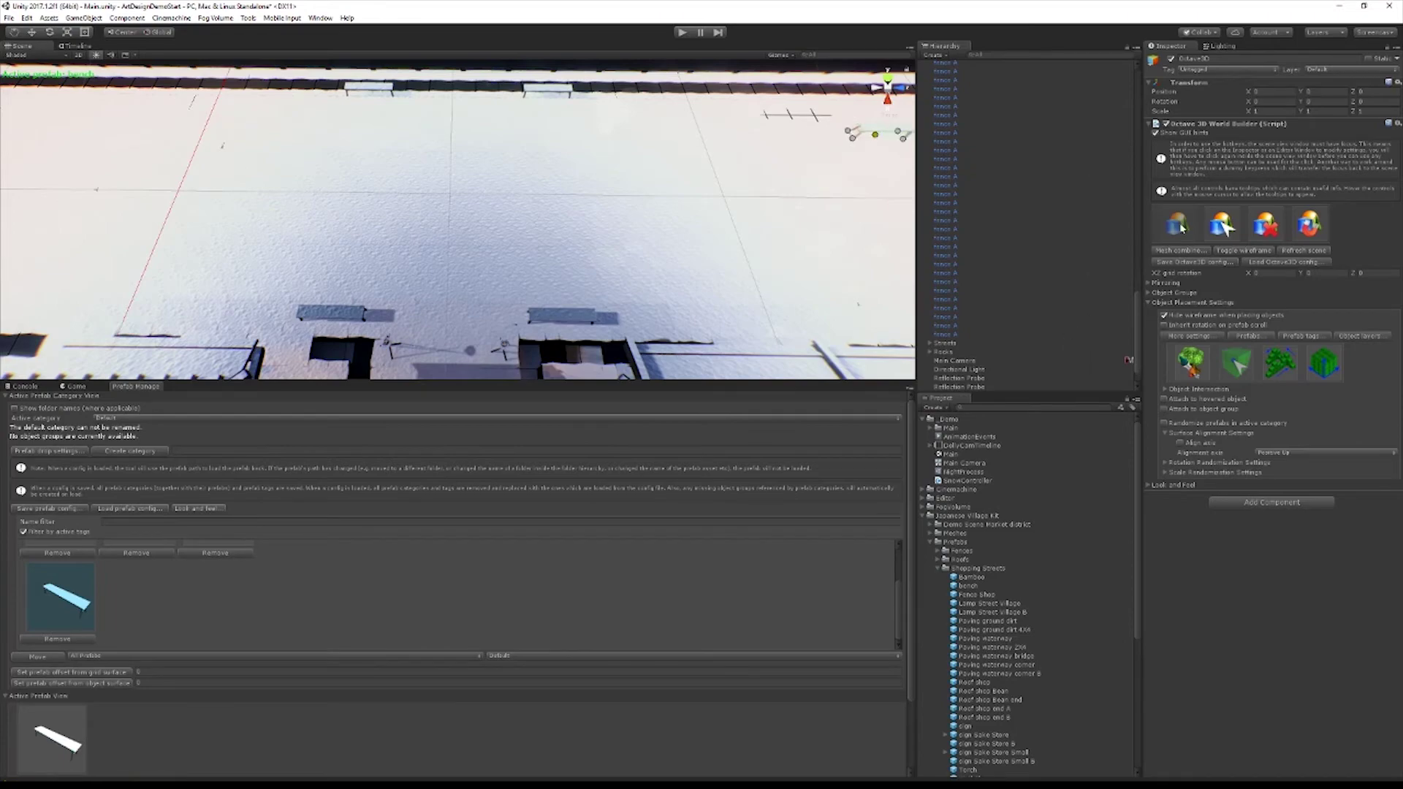
Step: Select one of the placed benches in the scene hierarchy, inspect its position values, and examine the whole fenced street from above
{"action": "left_click_drag", "start_coordinate": [731, 227], "coordinate": [676, 210], "text": "alt"}
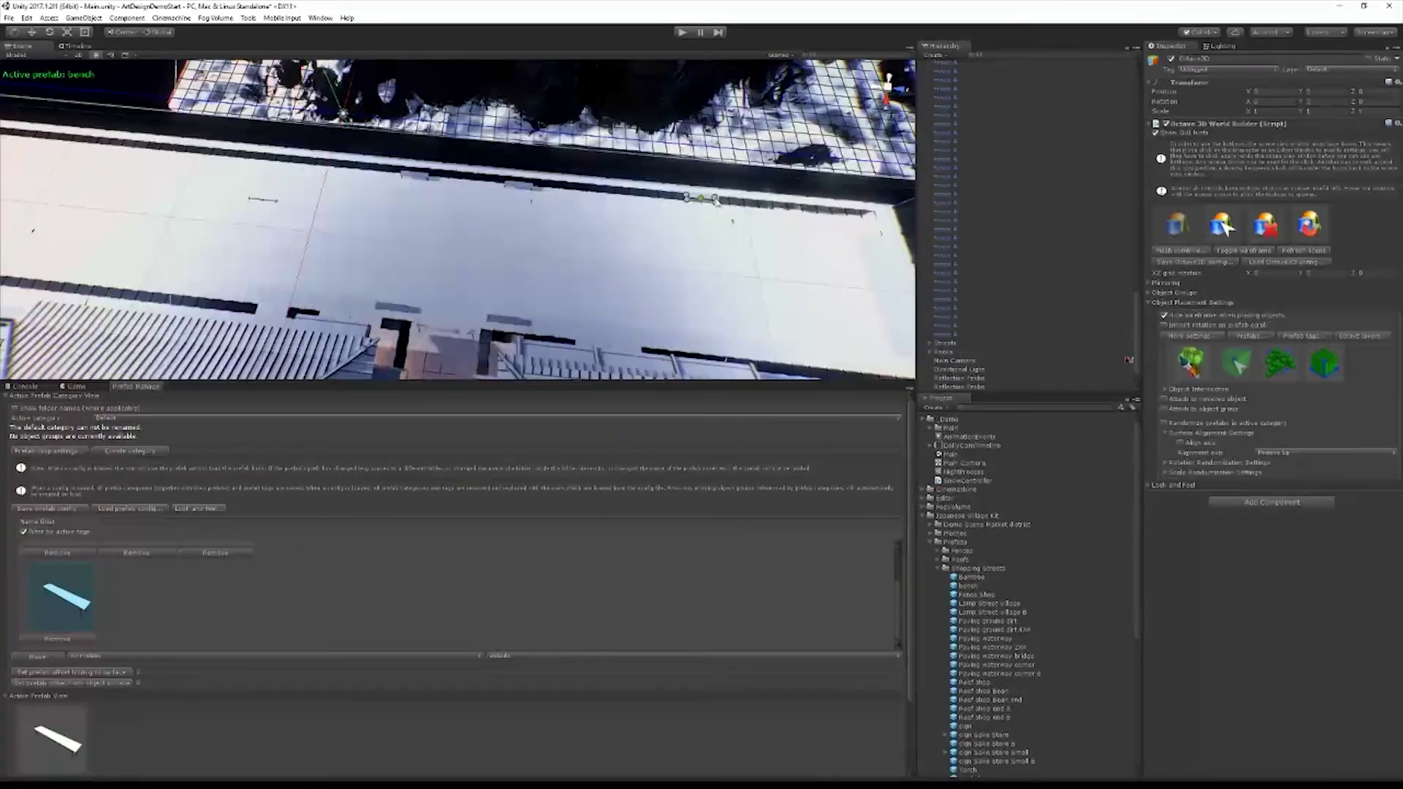
{"action": "left_click", "coordinate": [1025, 264]}
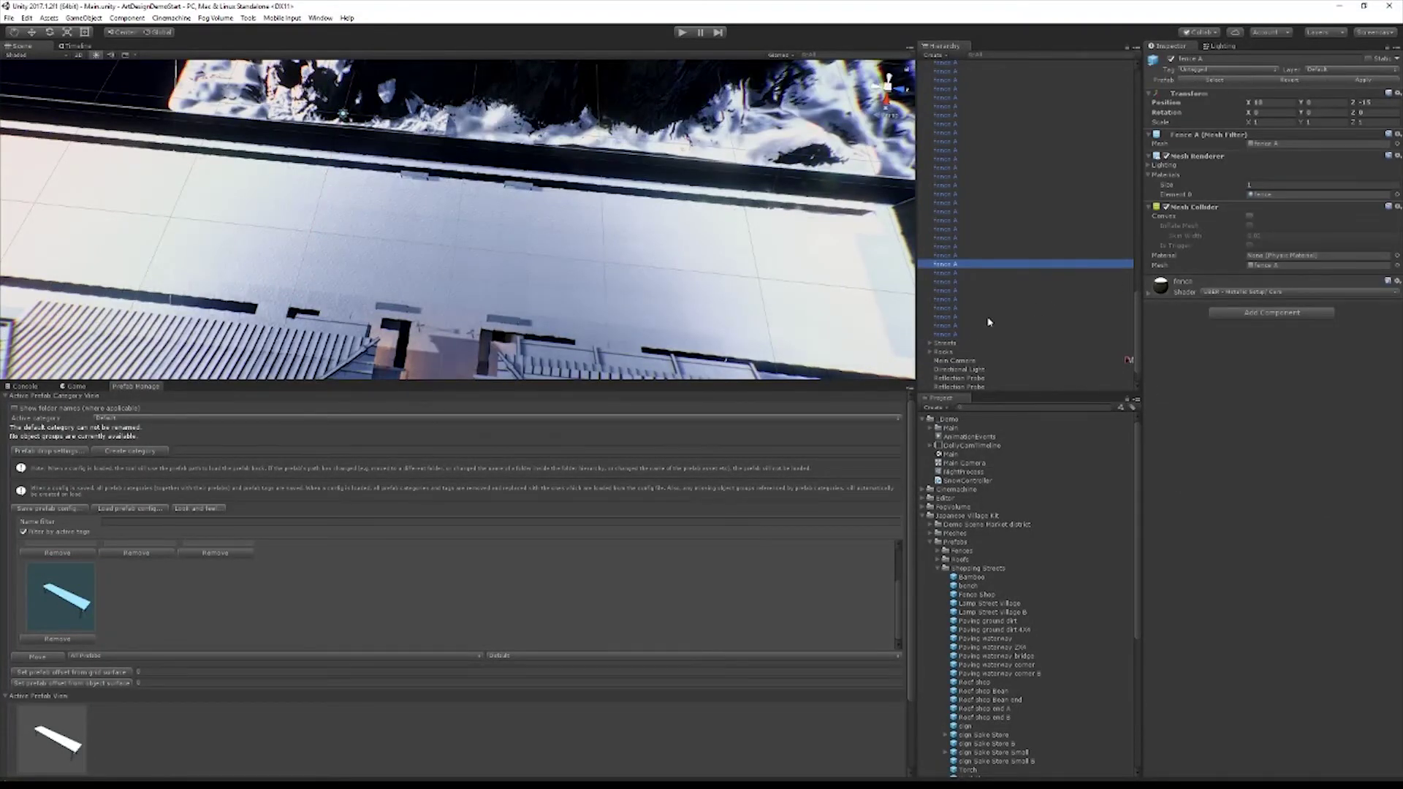
{"action": "scroll", "coordinate": [983, 344], "scroll_direction": "up", "scroll_amount": 15}
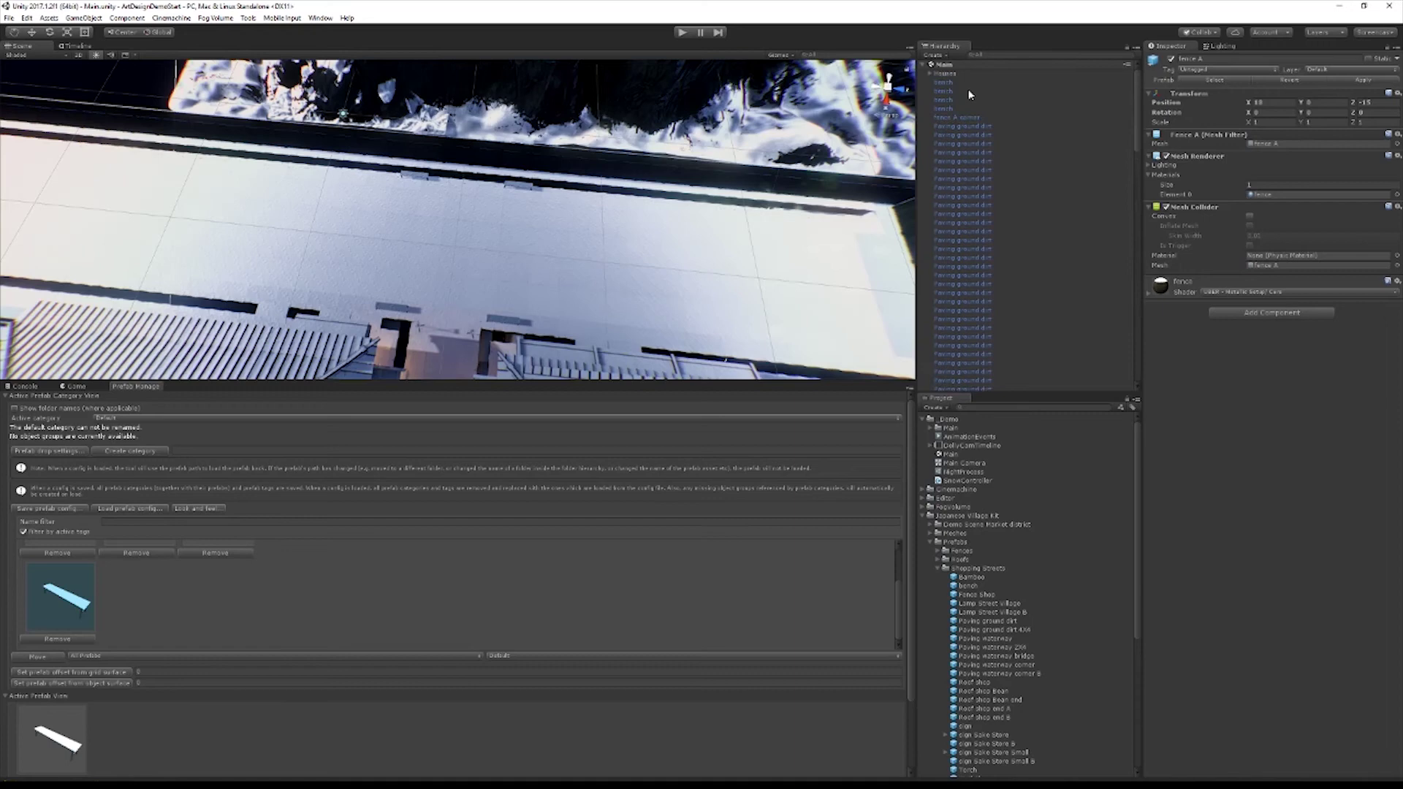
{"action": "left_click", "coordinate": [970, 90]}
{"action": "left_click", "coordinate": [1253, 103]}
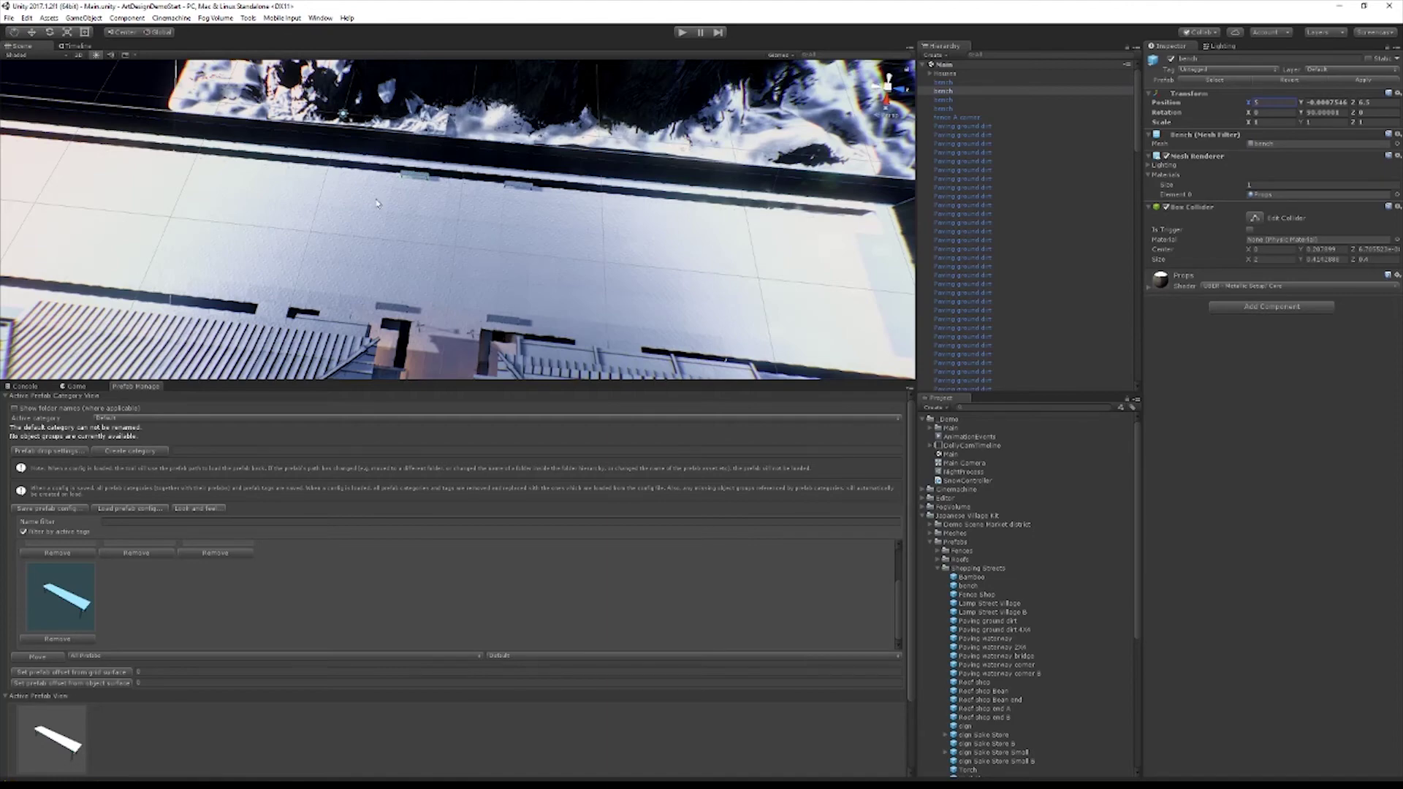
{"action": "scroll", "coordinate": [606, 194], "scroll_direction": "down", "scroll_amount": 5}
{"action": "left_click_drag", "start_coordinate": [681, 176], "coordinate": [700, 150], "text": "alt"}
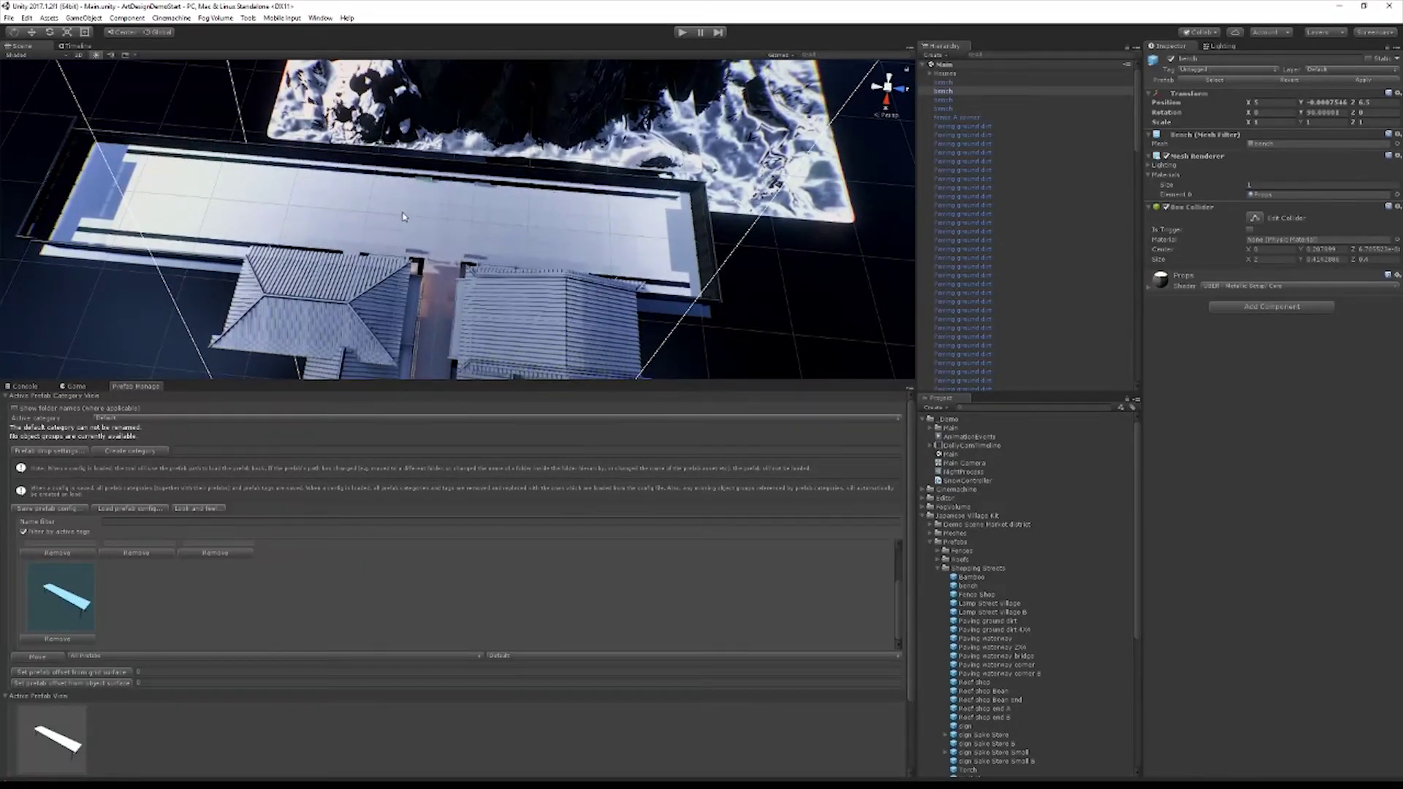